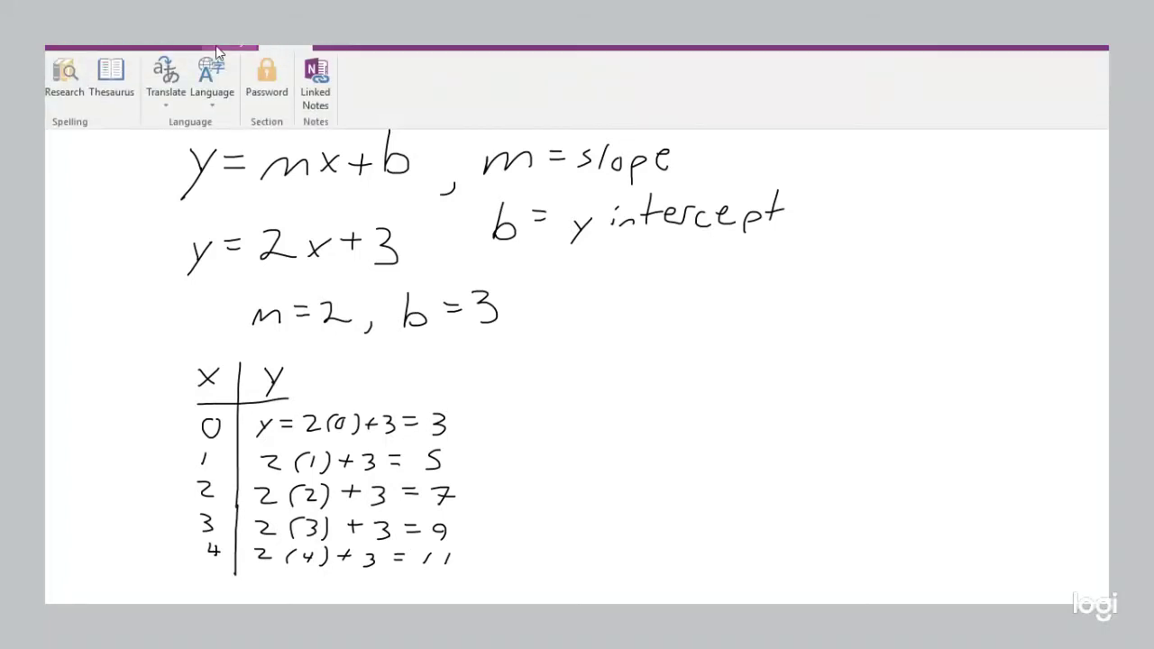
Pick a red pen from OneNote's Draw tools to mark up the slope notes
click(164, 49)
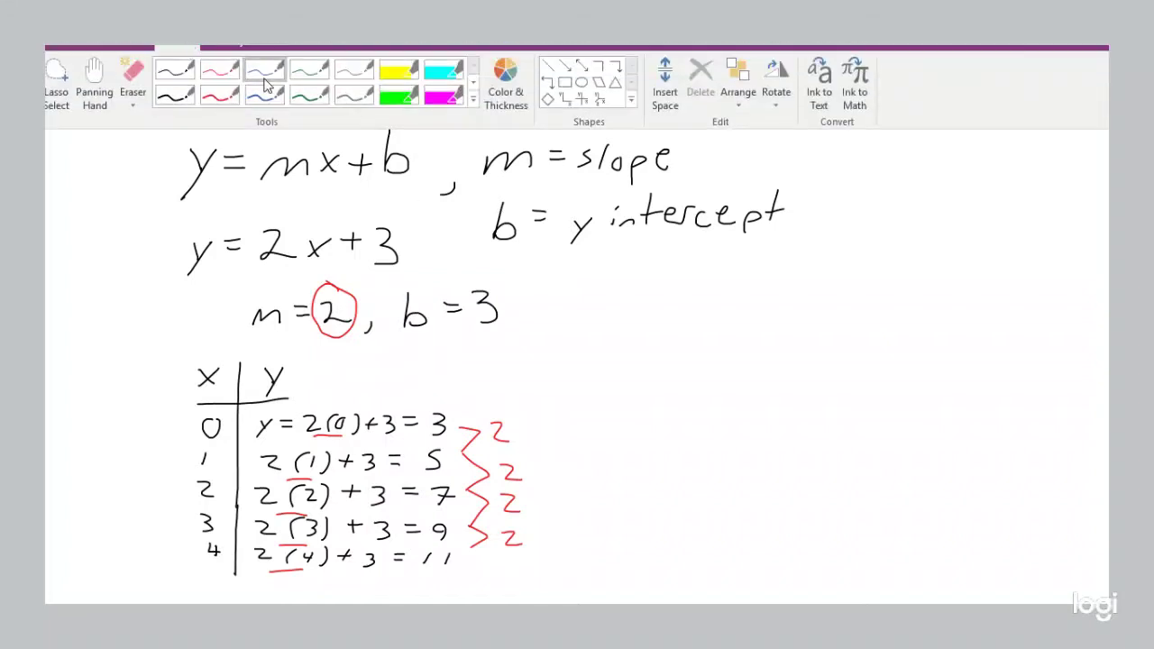
click(311, 94)
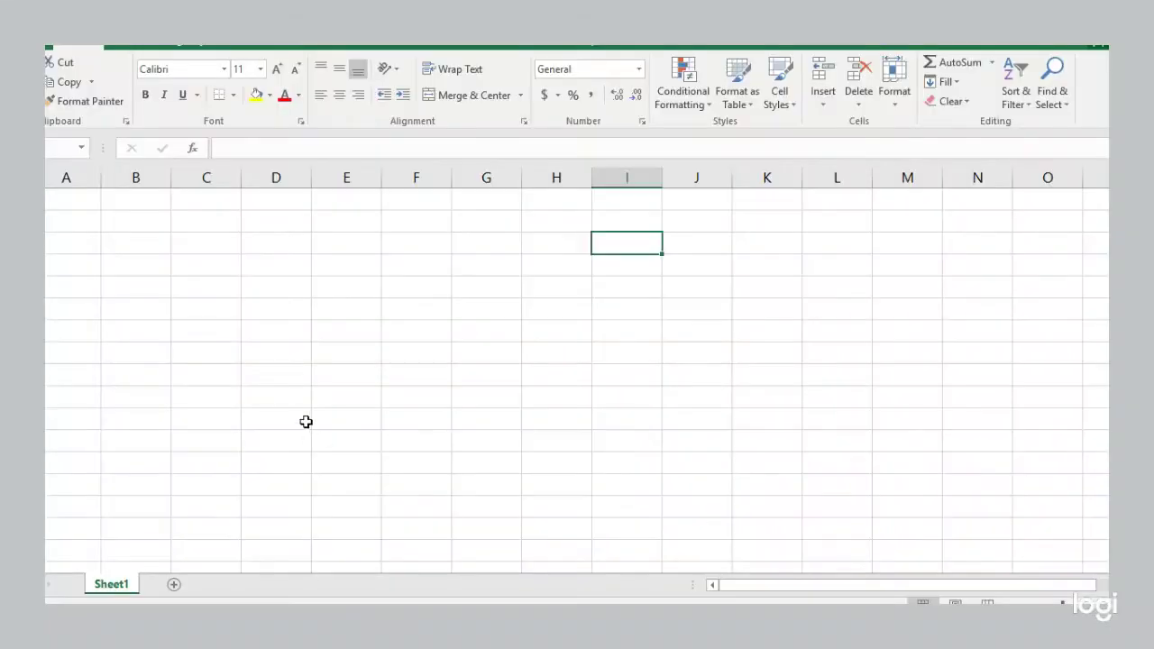
Enter the equation y=2x + 3 in cell C2
click(205, 220)
text(y=)
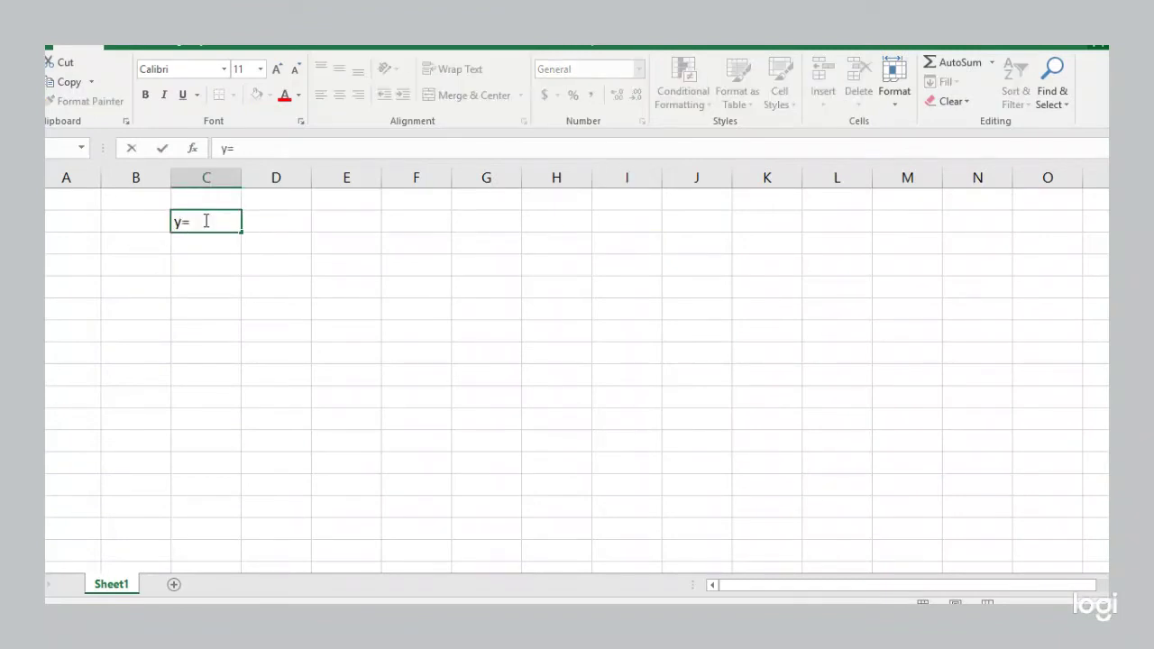
text(2x + 3)
key(Return)
Enter labels m= and b= in E2:E3 with values 2 and 3 in F2:F3
key(Right)
key(Up)
key(Right)
text(m=)
key(Return)
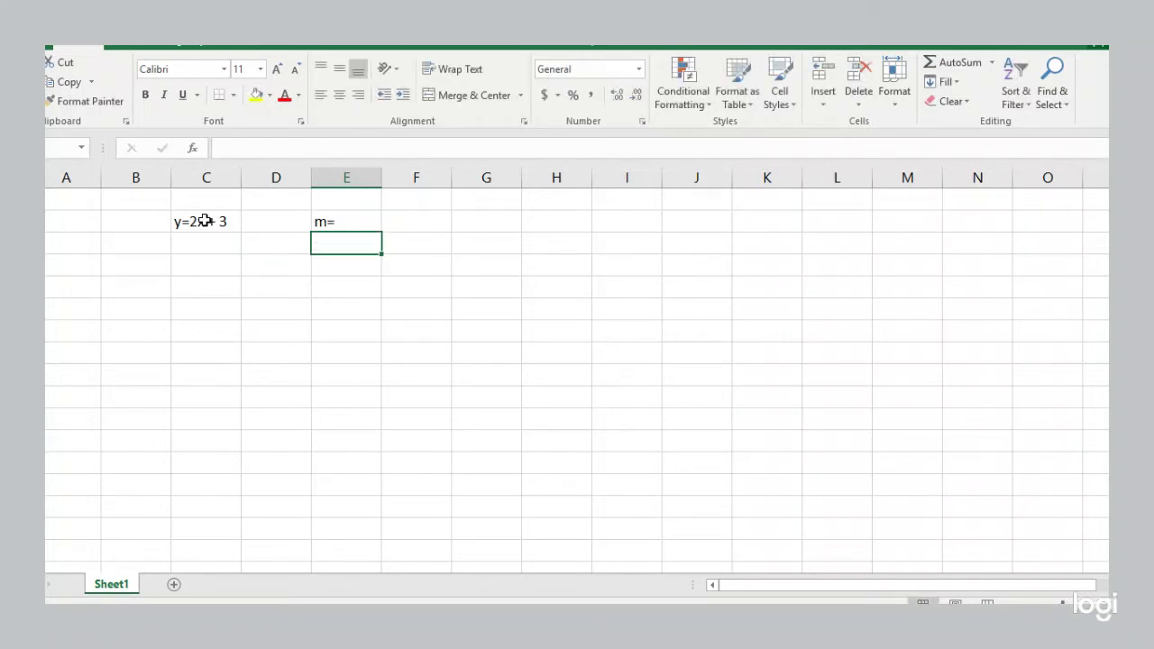
text(b=)
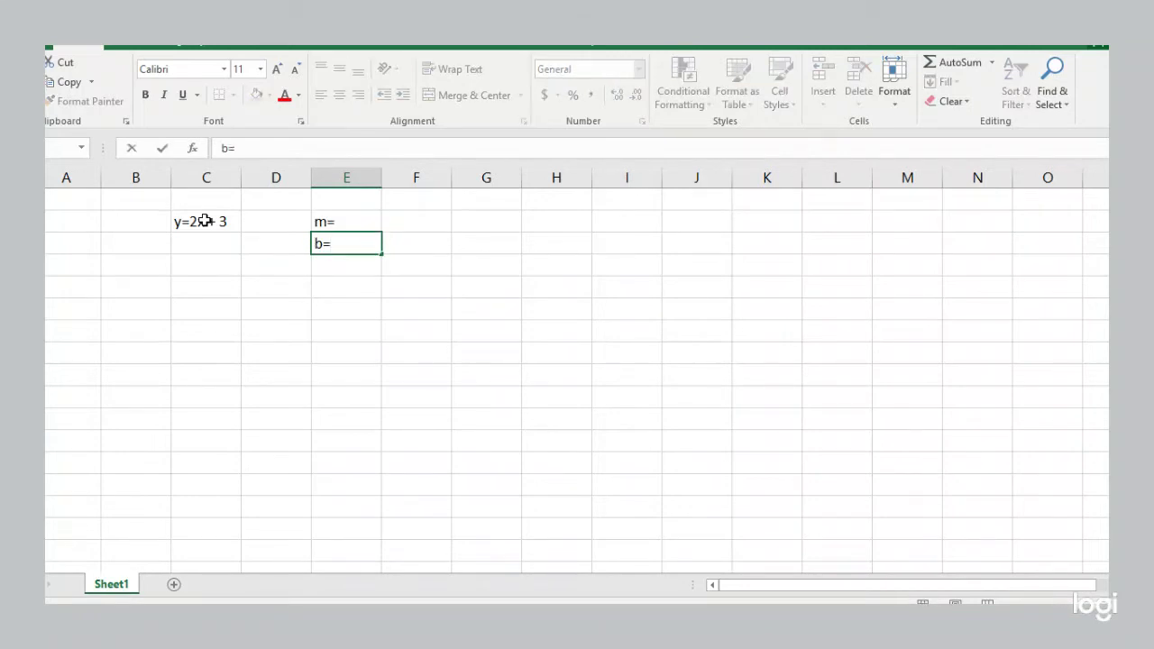
key(Right)
key(Up)
text(2)
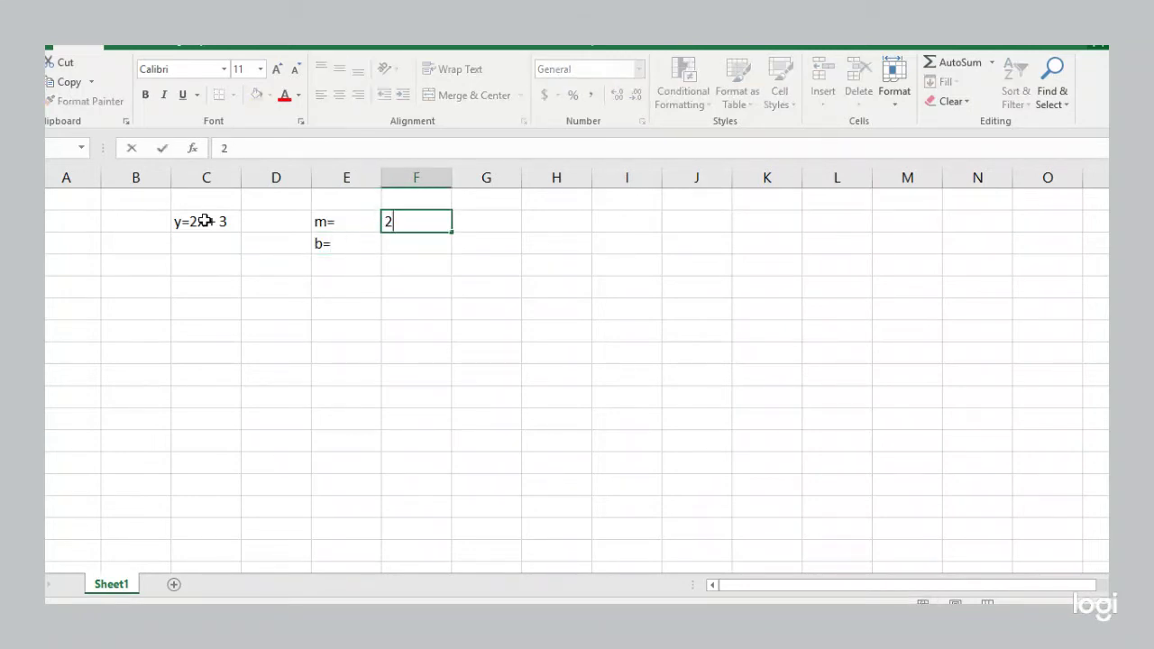
key(Return)
text(3)
key(Return)
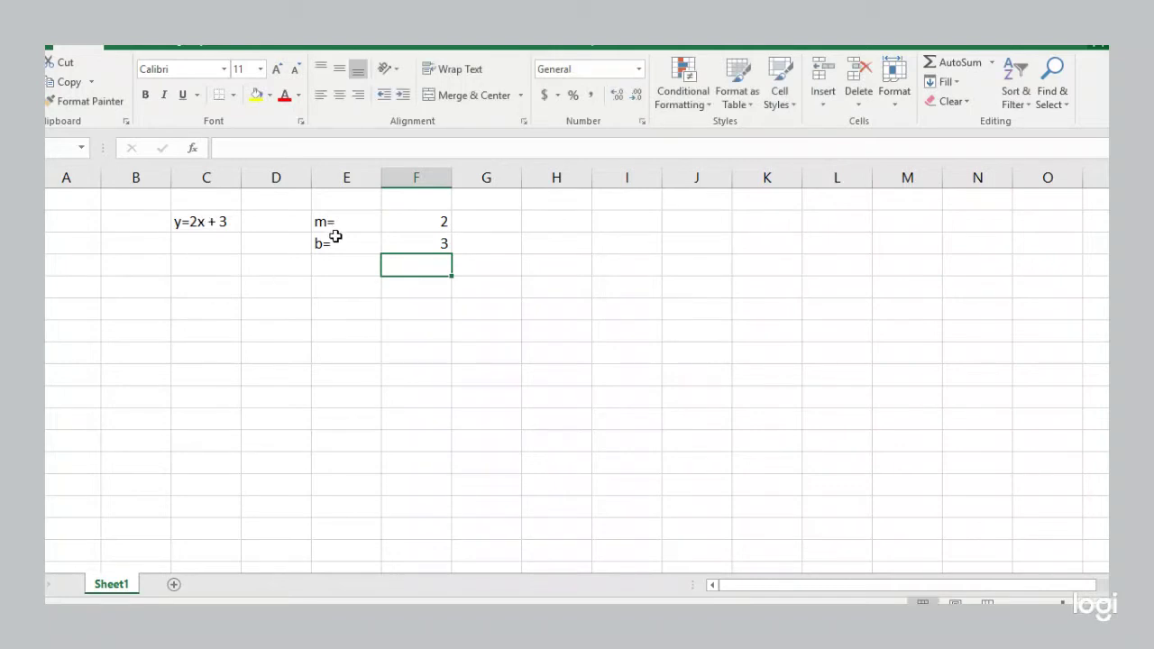
Give the m and b input cells a thick outside border, all borders and yellow fill
drag(333, 223, 412, 242)
click(236, 99)
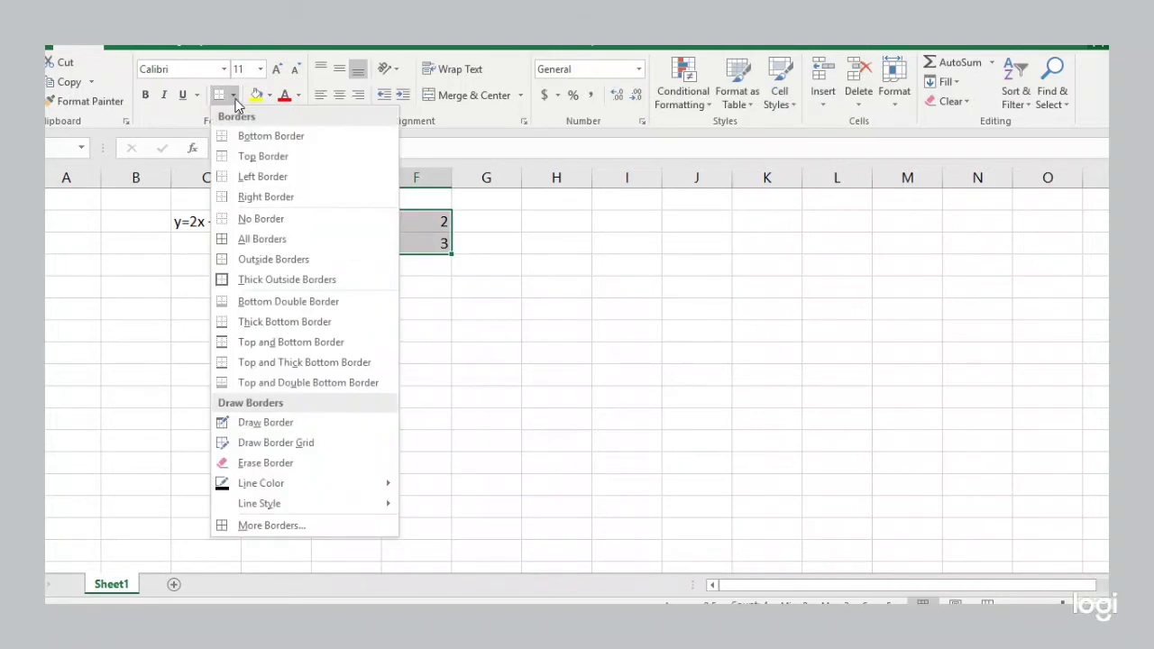
click(257, 271)
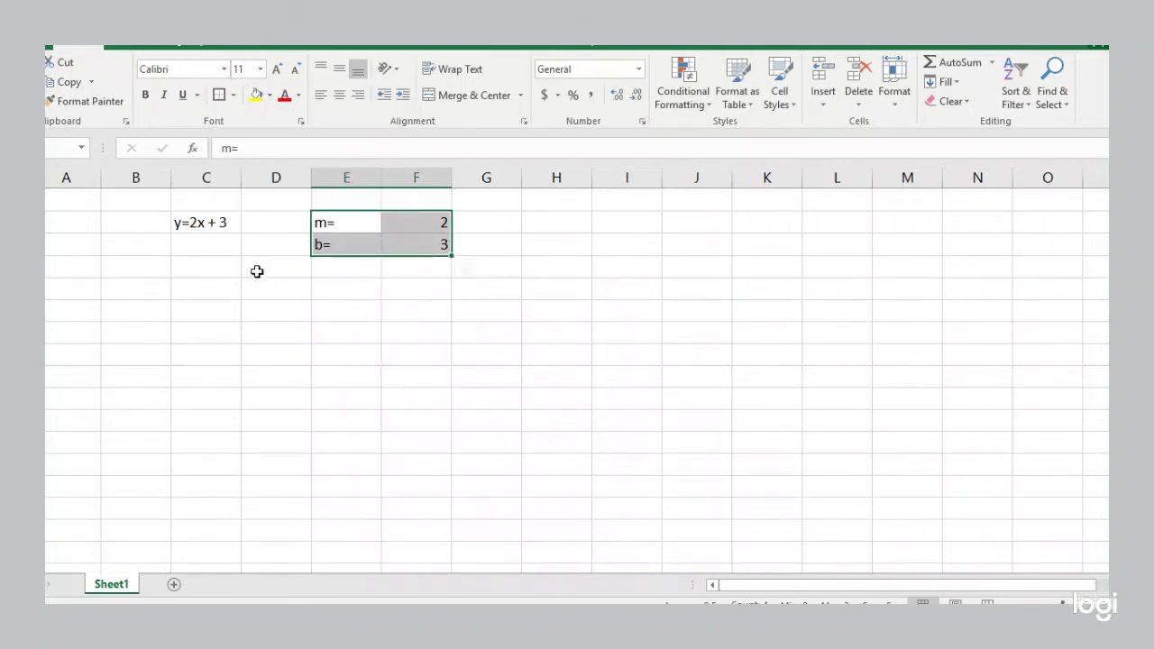
click(233, 95)
click(251, 237)
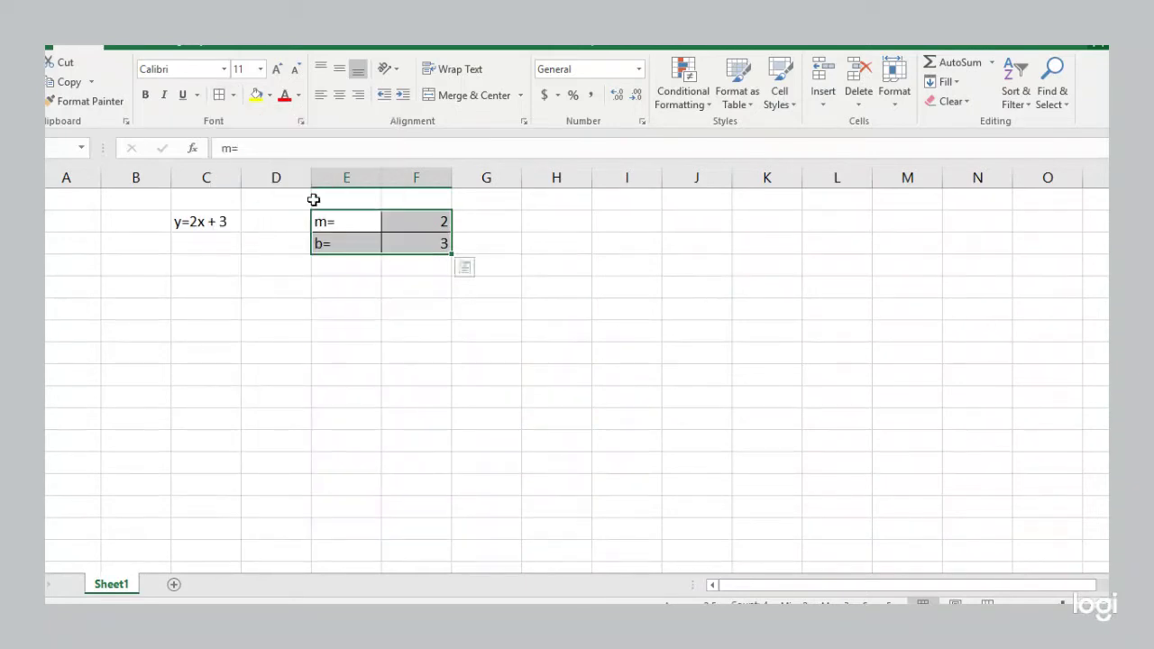
click(256, 96)
click(260, 268)
Fill the equation cell C2 yellow and narrow column E to fit its labels
click(205, 221)
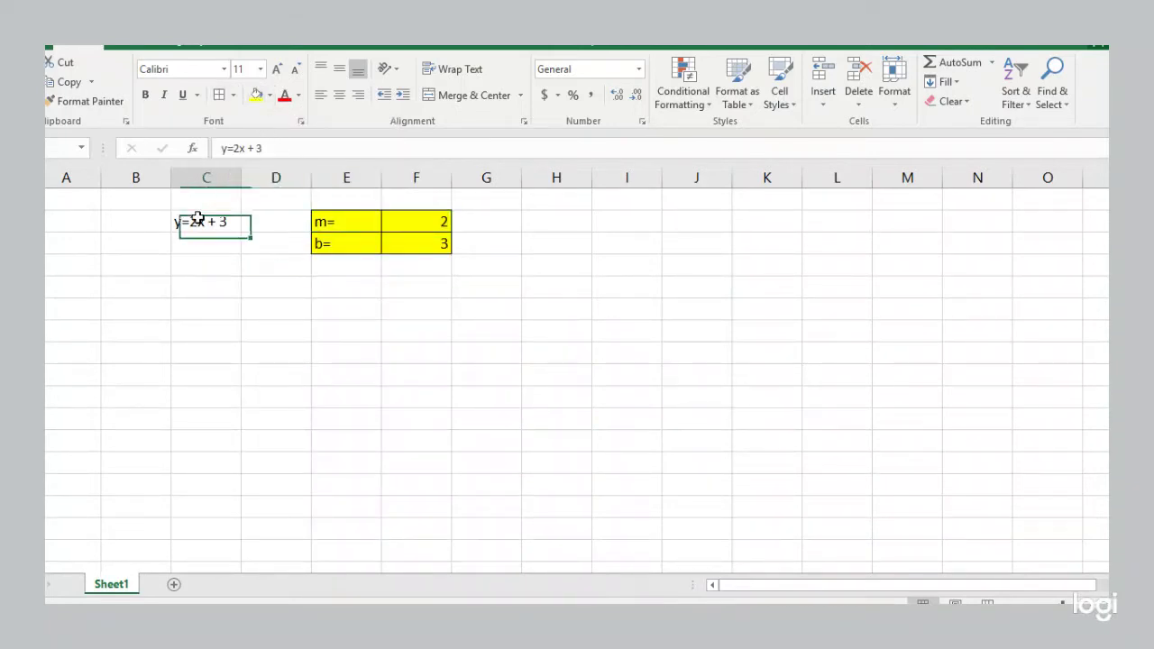
click(257, 96)
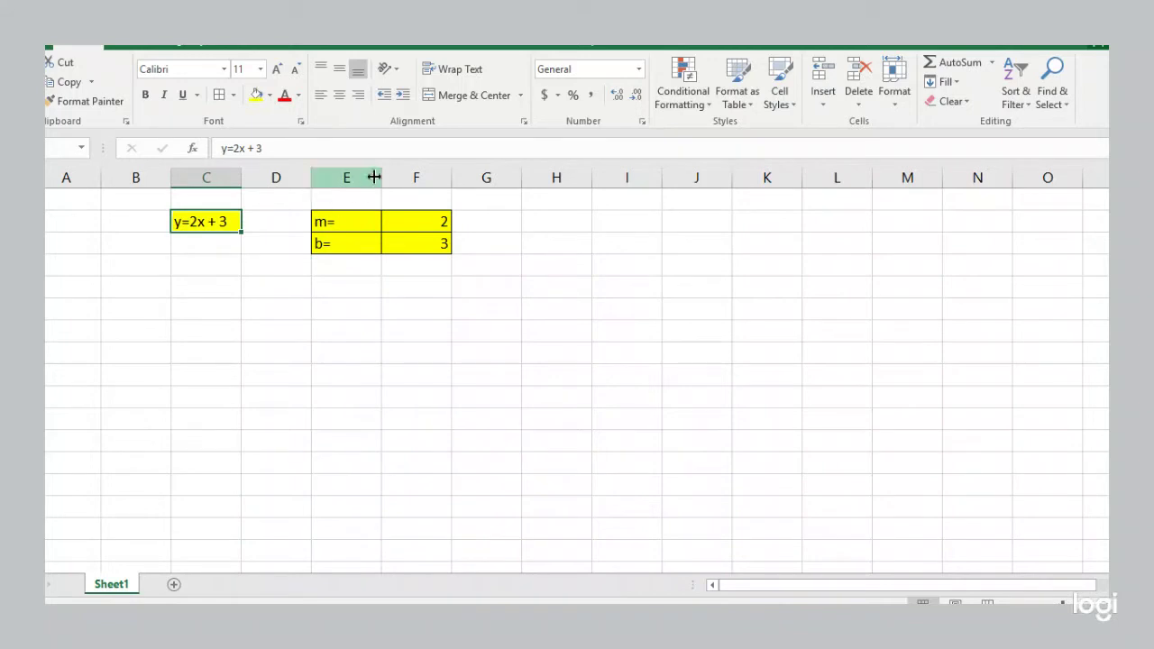
drag(381, 176, 352, 176)
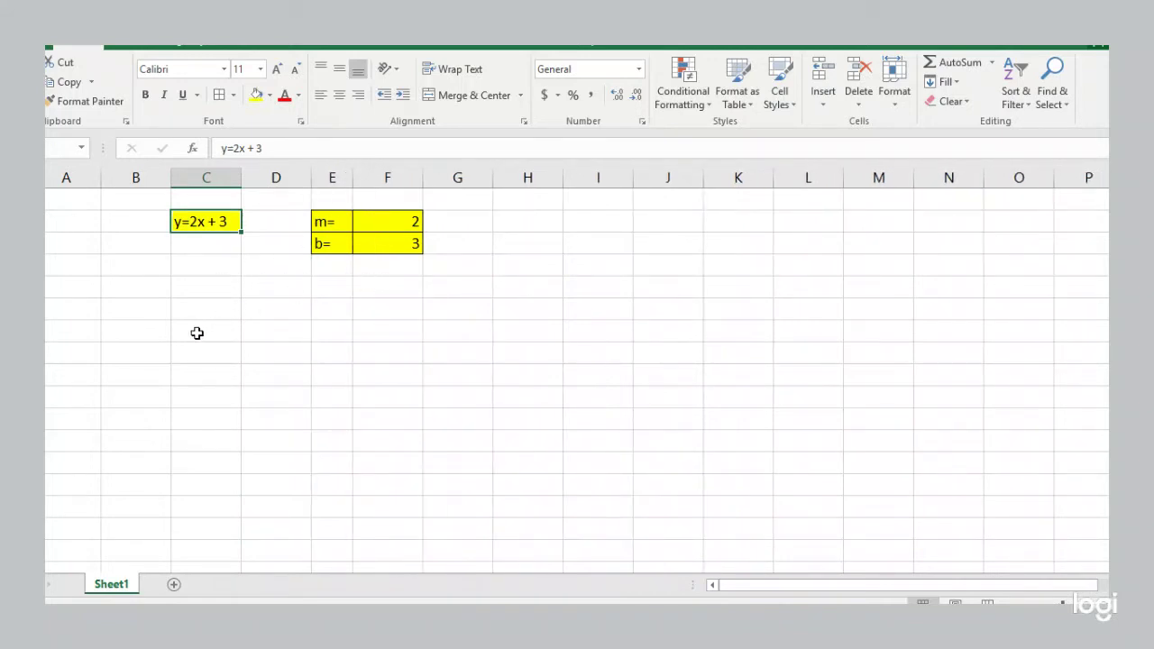
Type the x and y column headers for the table
click(313, 326)
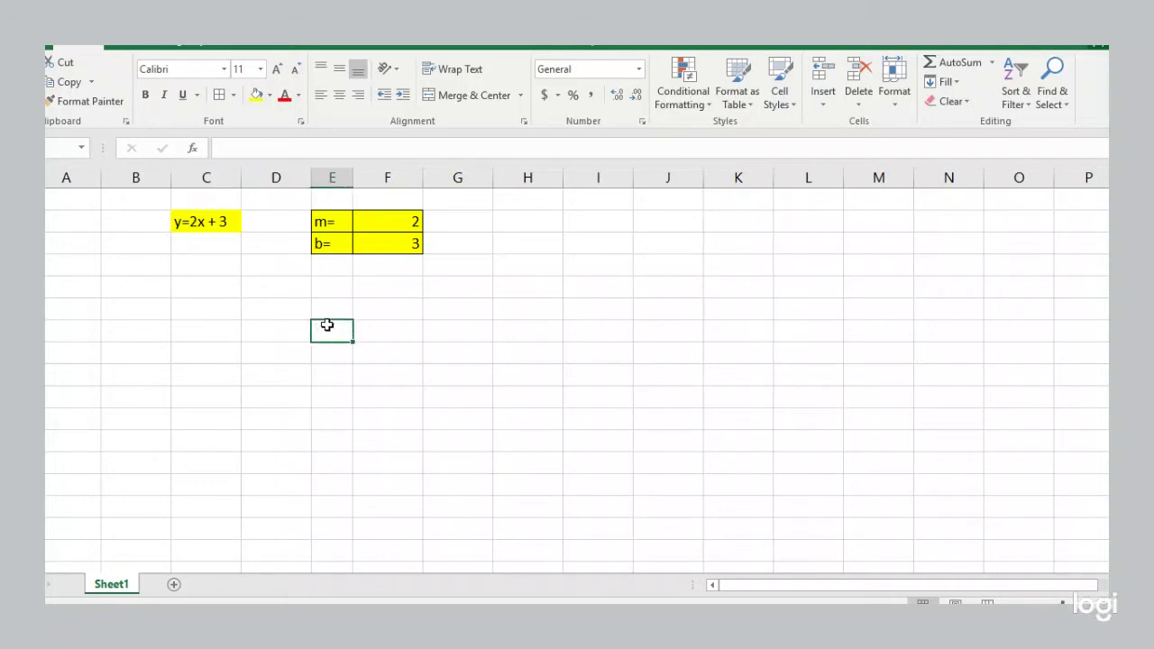
click(329, 309)
key(Up)
text(x)
key(Tab)
text(y)
key(Tab)
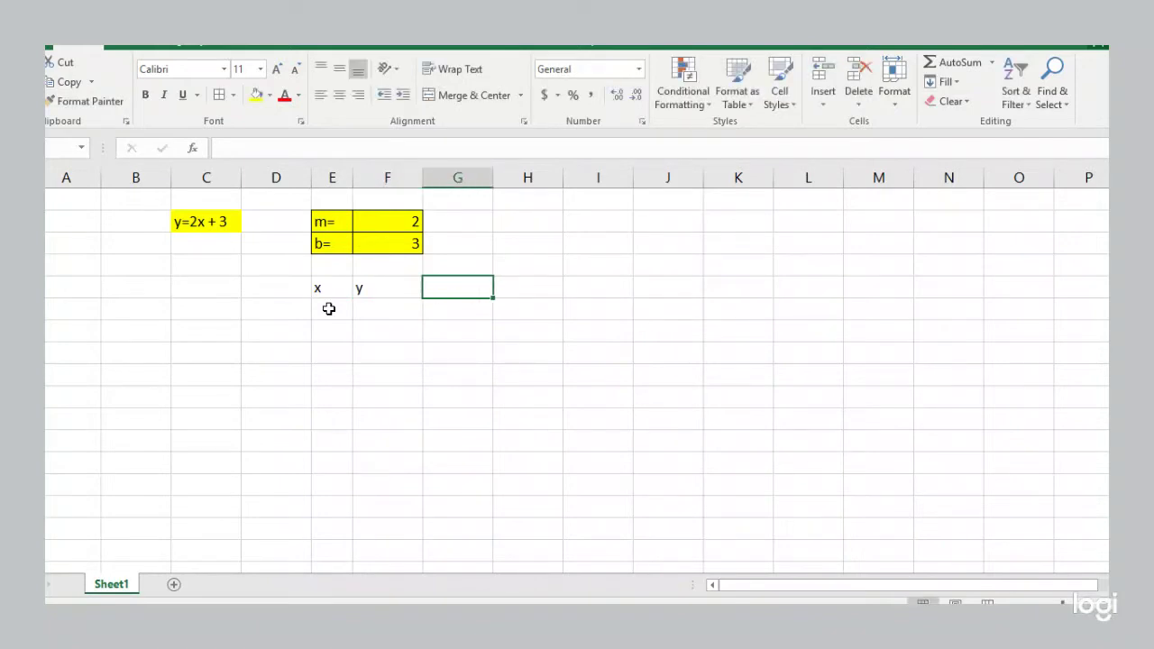
Enter 0 and 1 as the first two x values
click(328, 308)
text(0)
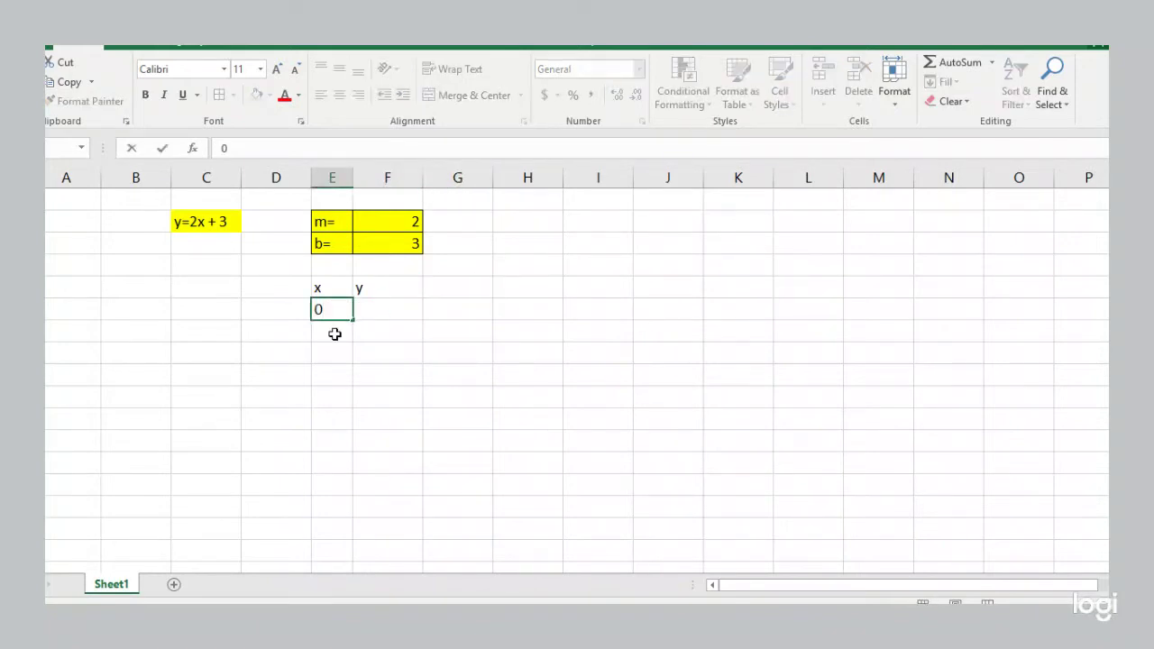
click(334, 334)
text(1)
key(Return)
Add the =E7+1 formula and copy it down so x runs to 11
text(=)
click(335, 333)
text(+1)
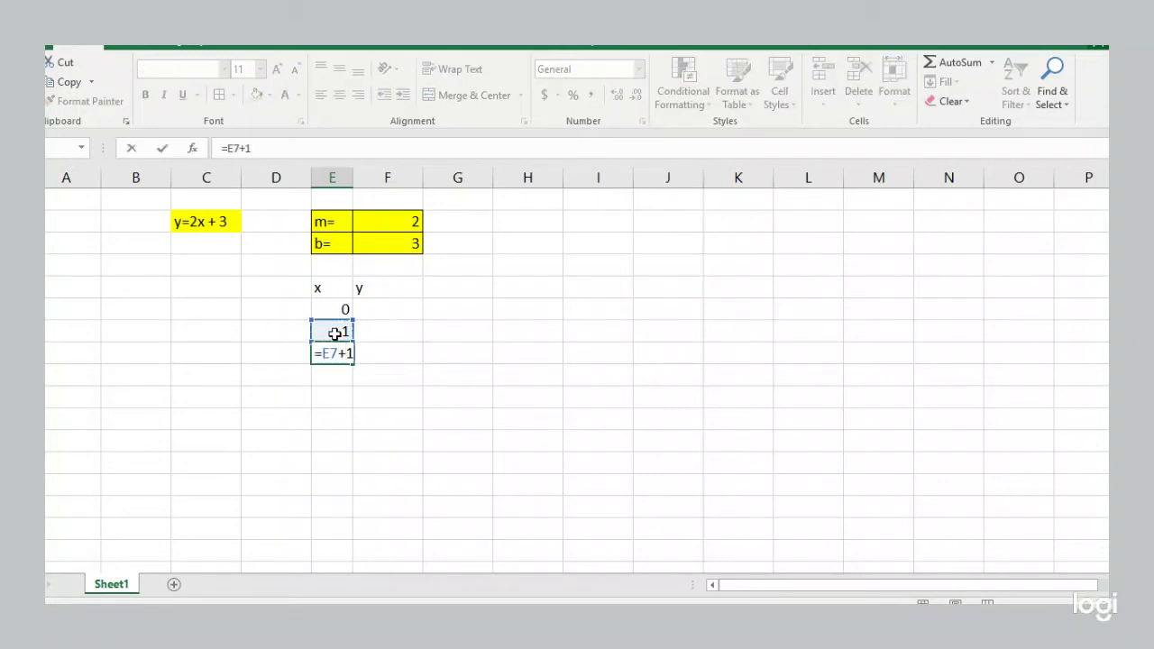
key(Return)
key(Up)
key(ctrl+c)
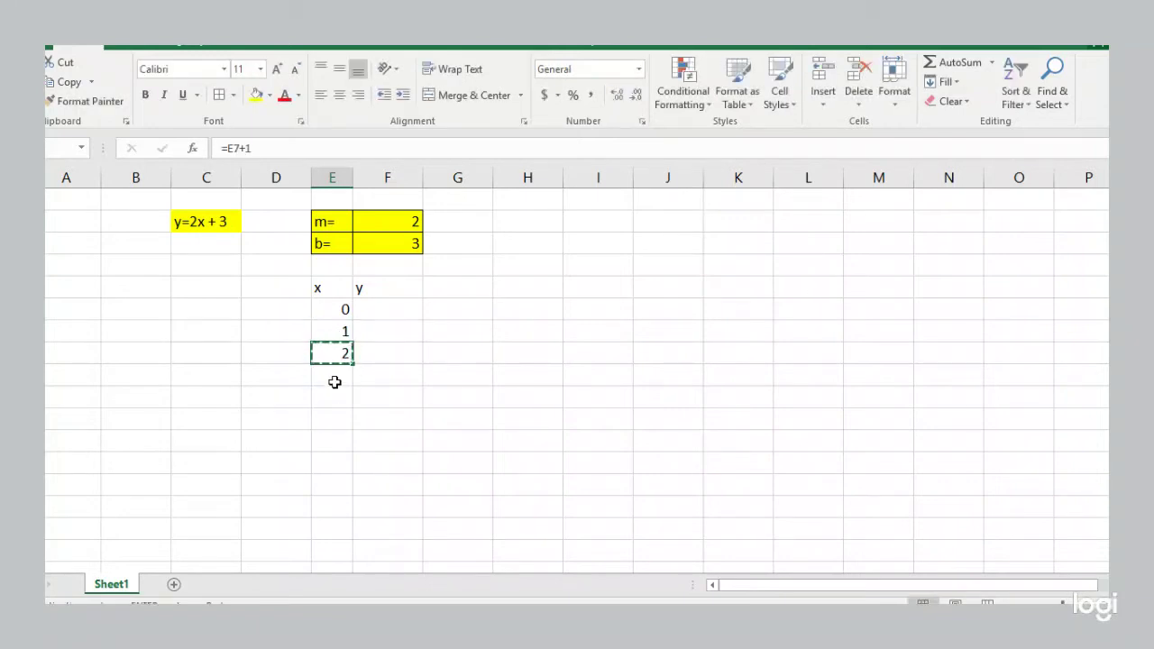
drag(333, 378, 335, 543)
key(ctrl+v)
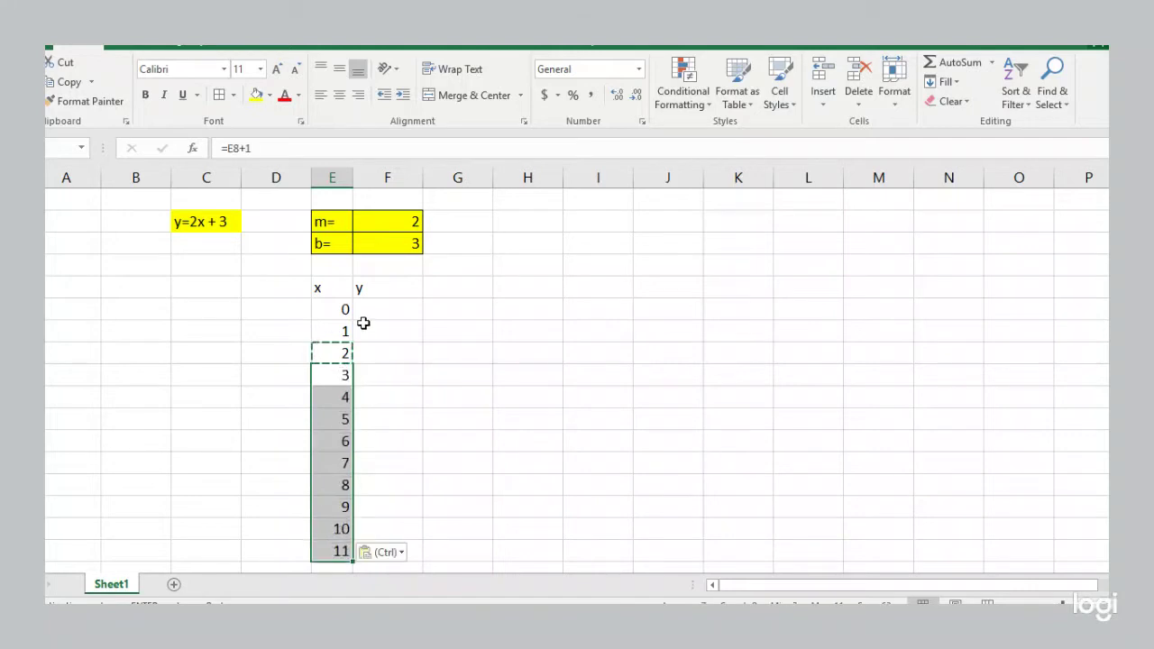
click(334, 353)
key(Escape)
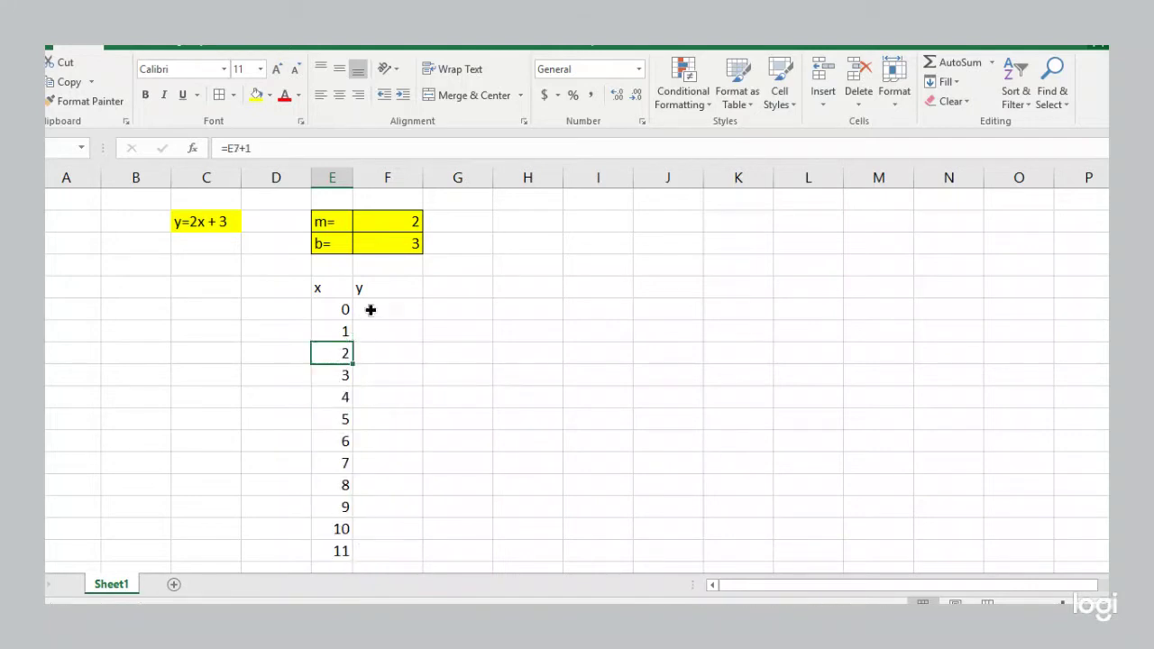
Apply All Borders to the x–y table and type the note y = mx+b under the equation
click(370, 309)
drag(345, 287, 379, 553)
click(219, 94)
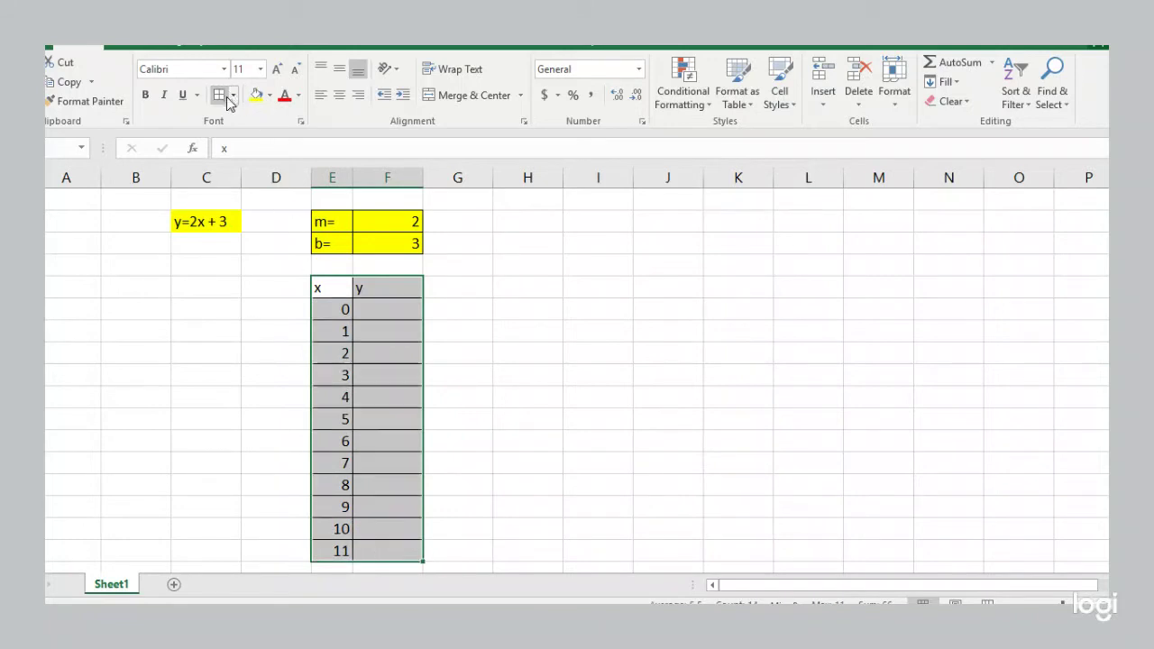
click(383, 304)
text(=)
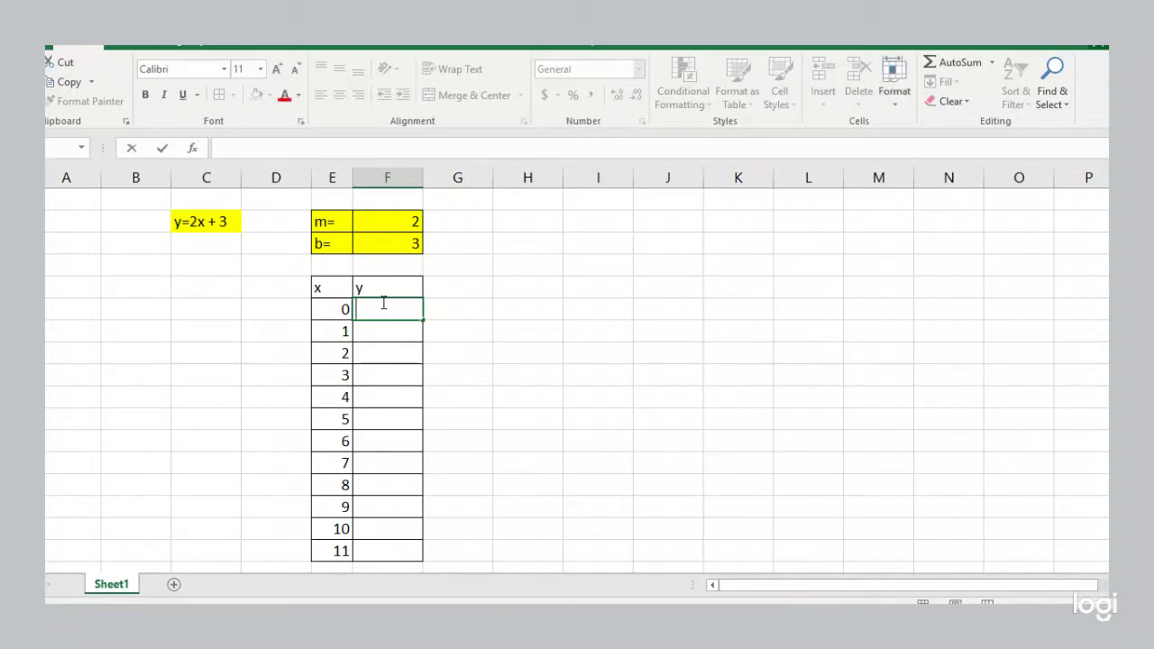
key(BackSpace)
click(202, 267)
text(y = mx+b)
Build the first y formula as m*x+b from F2, E6 and F3
key(Return)
click(384, 311)
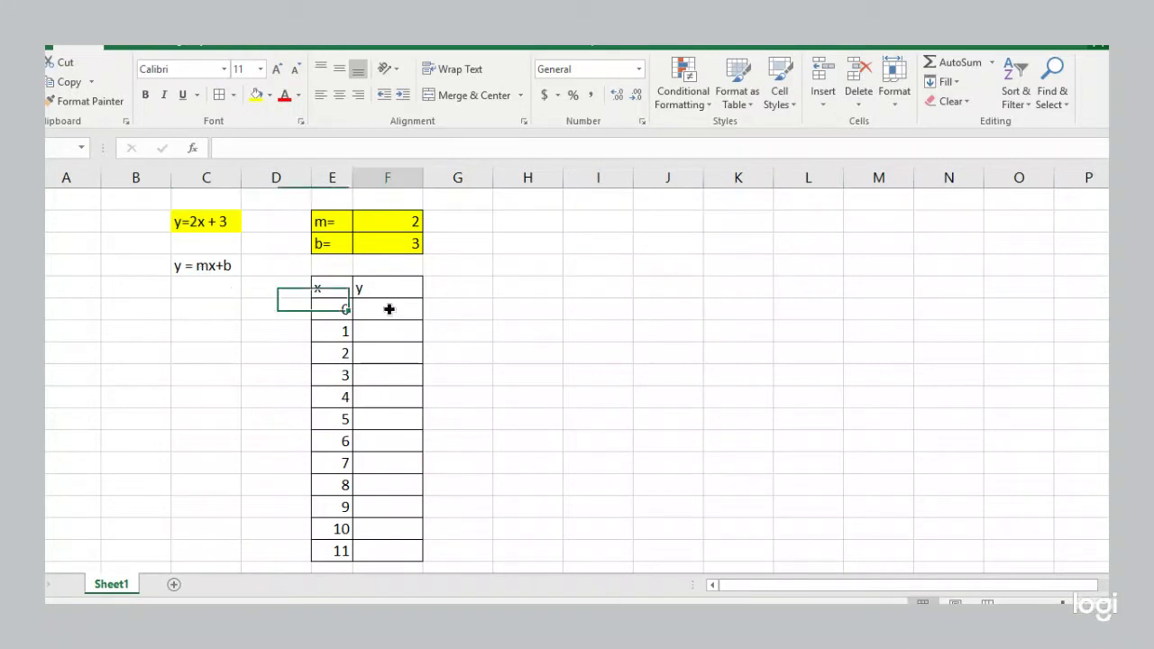
text(=)
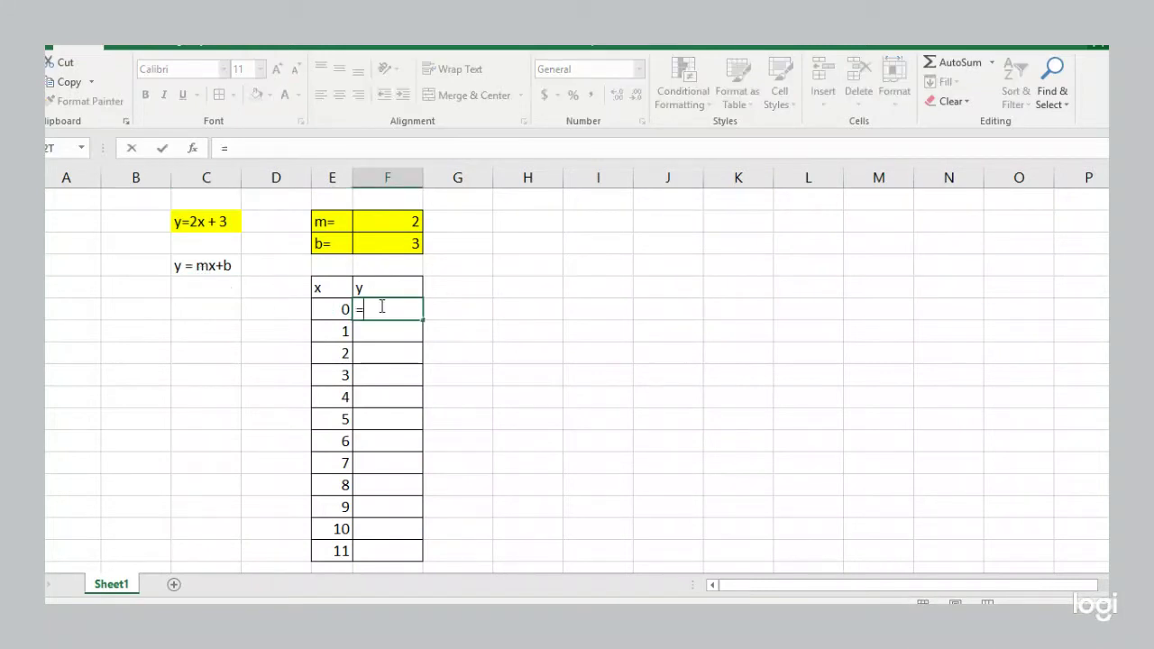
click(375, 220)
text(*)
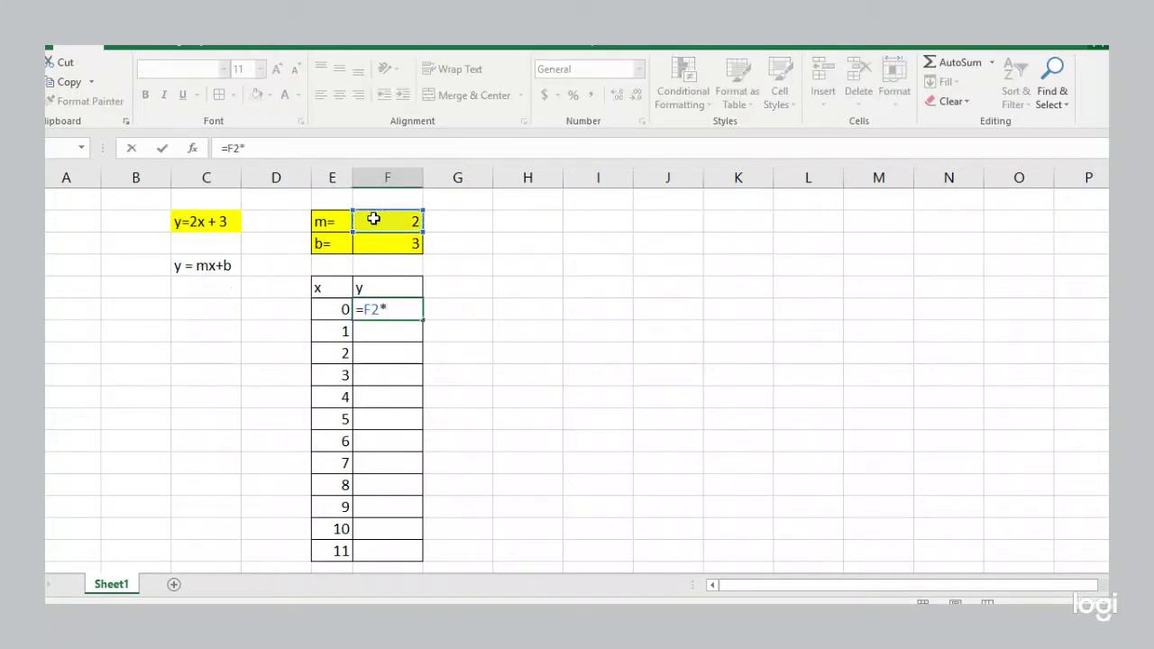
click(325, 310)
text(+)
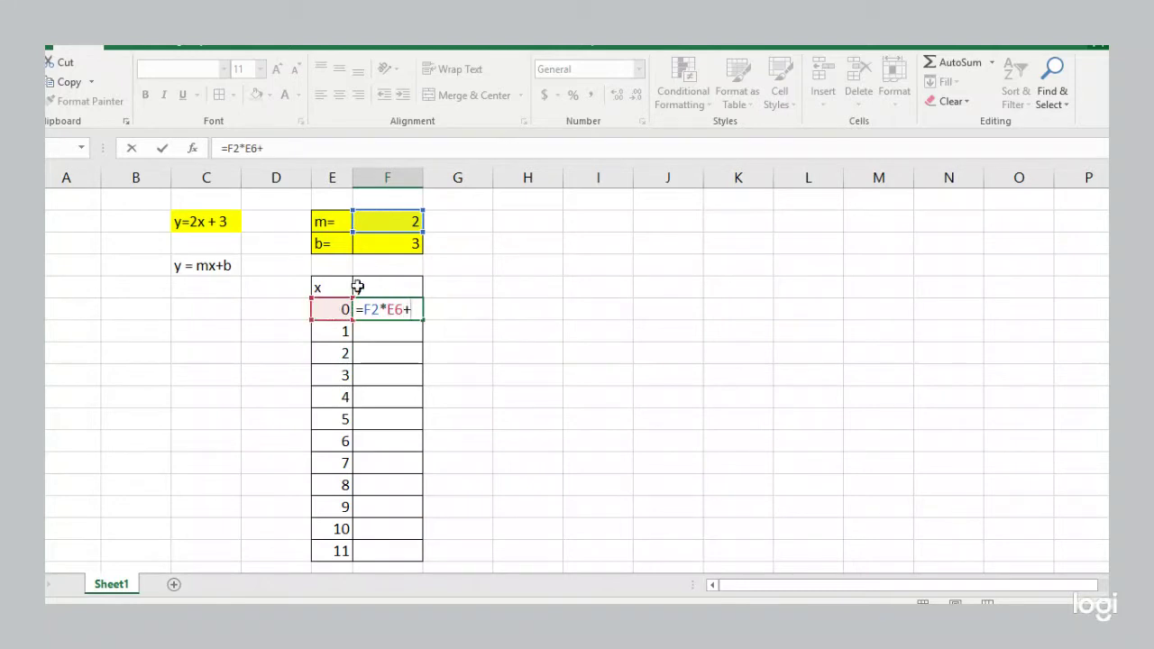
click(377, 244)
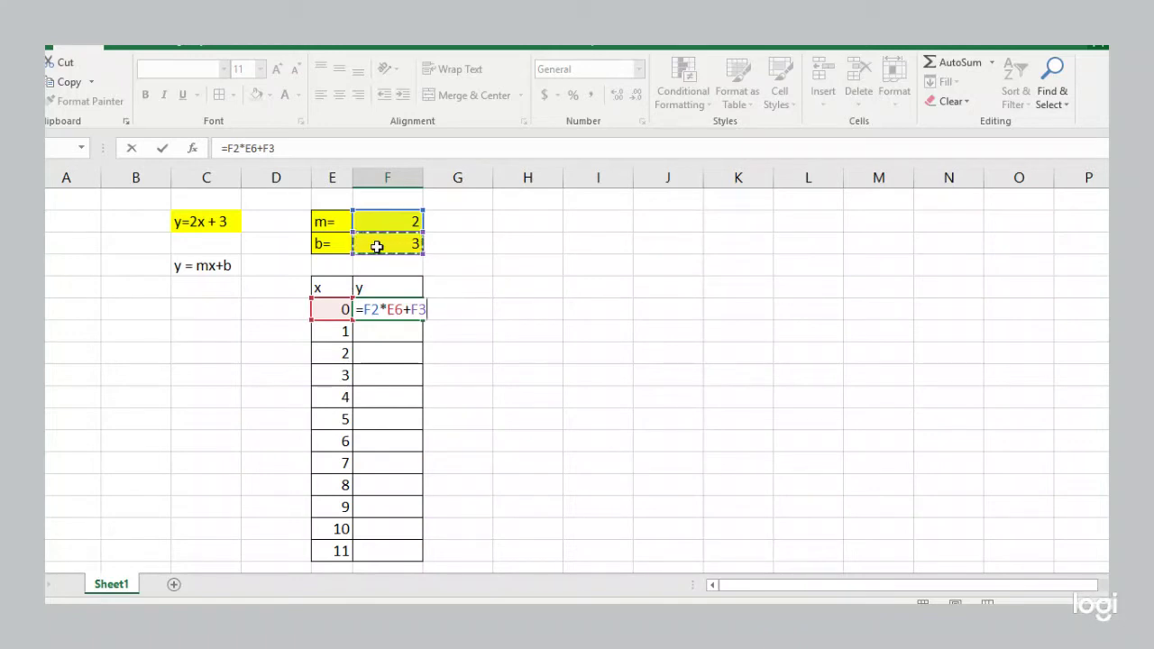
Make the m and b references absolute, giving =$F$2*E6+$F$3 and y = 3
click(229, 149)
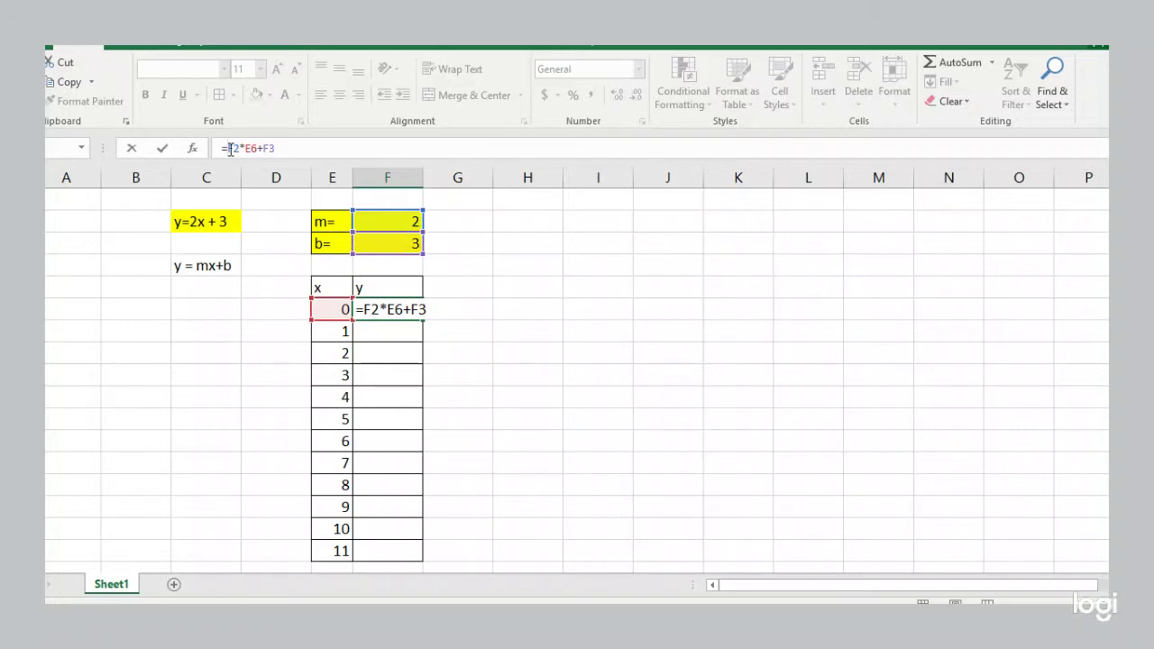
text($)
key(Right)
text($)
key(Right)
key(Right)
text($)
key(Right)
text($)
key(Right)
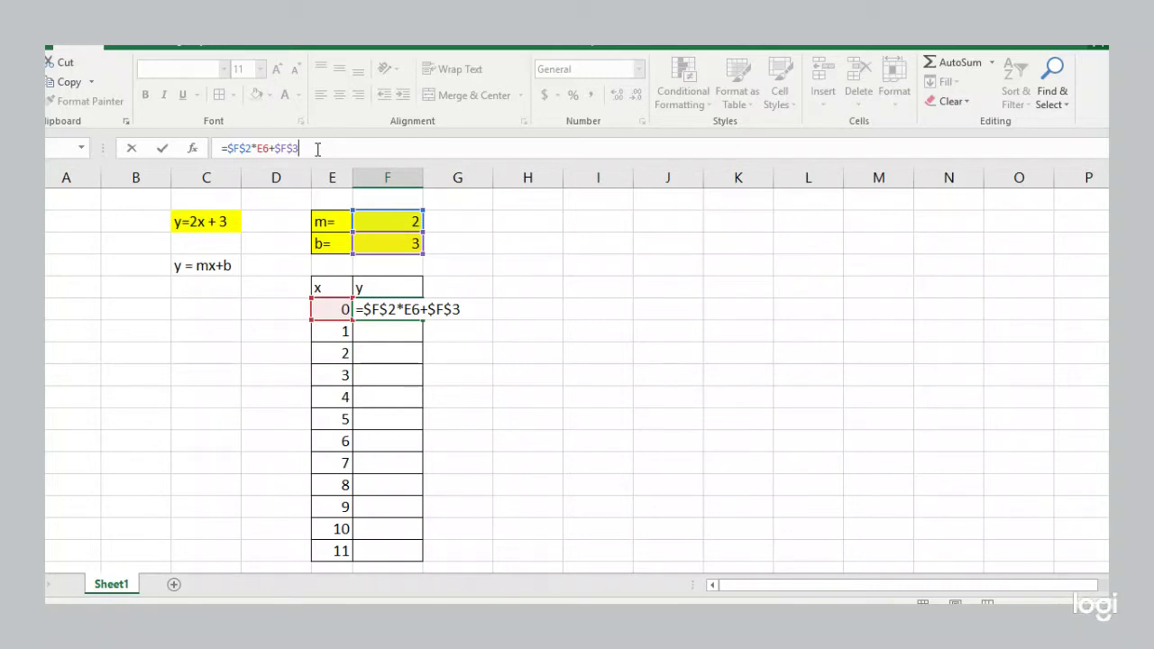
key(Return)
Copy the y formula down through F7:F17
key(Up)
key(ctrl+c)
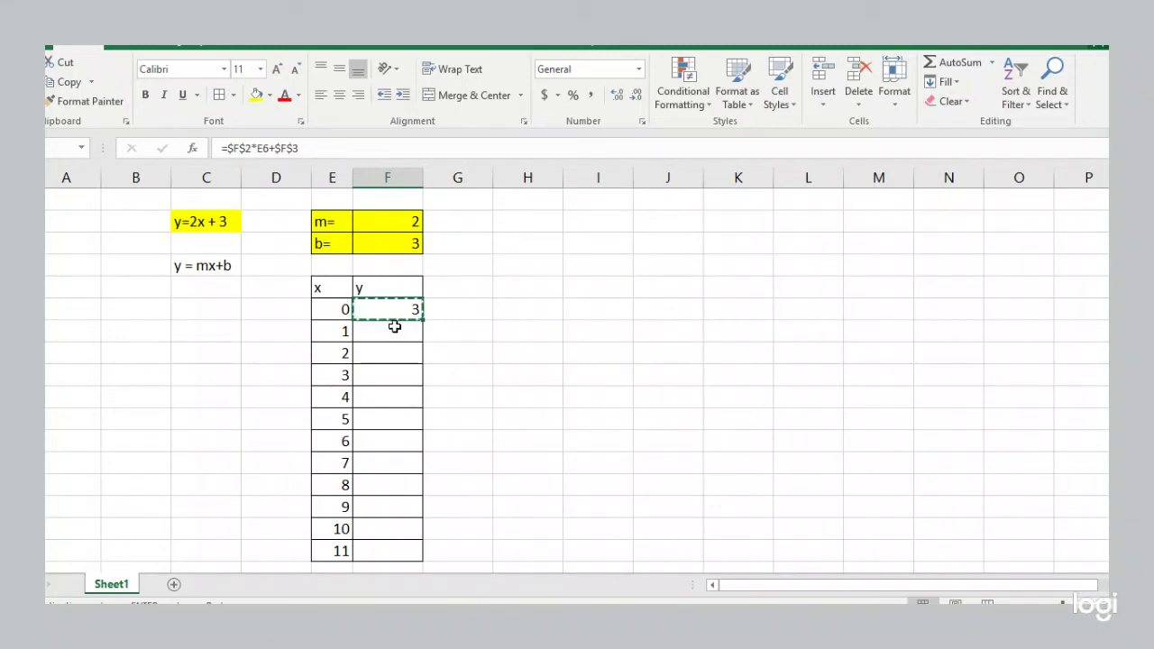
drag(394, 326, 386, 541)
key(ctrl+v)
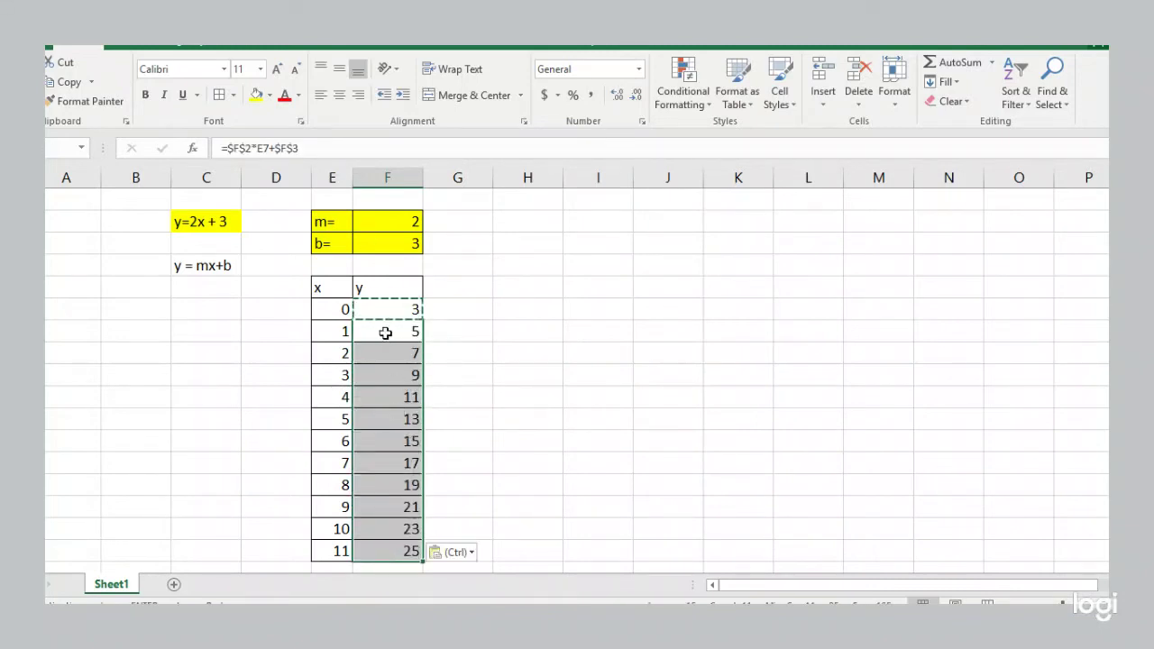
click(378, 306)
key(Escape)
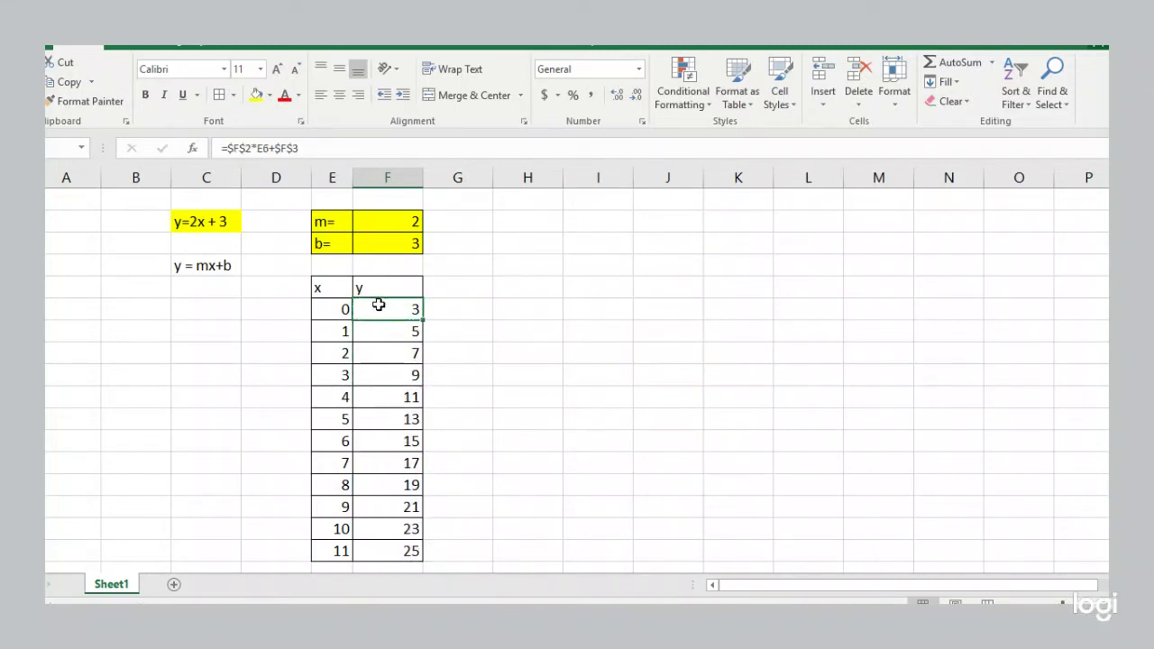
Check the copied y formulas in the cells down the column
click(381, 331)
click(382, 353)
click(383, 374)
click(379, 393)
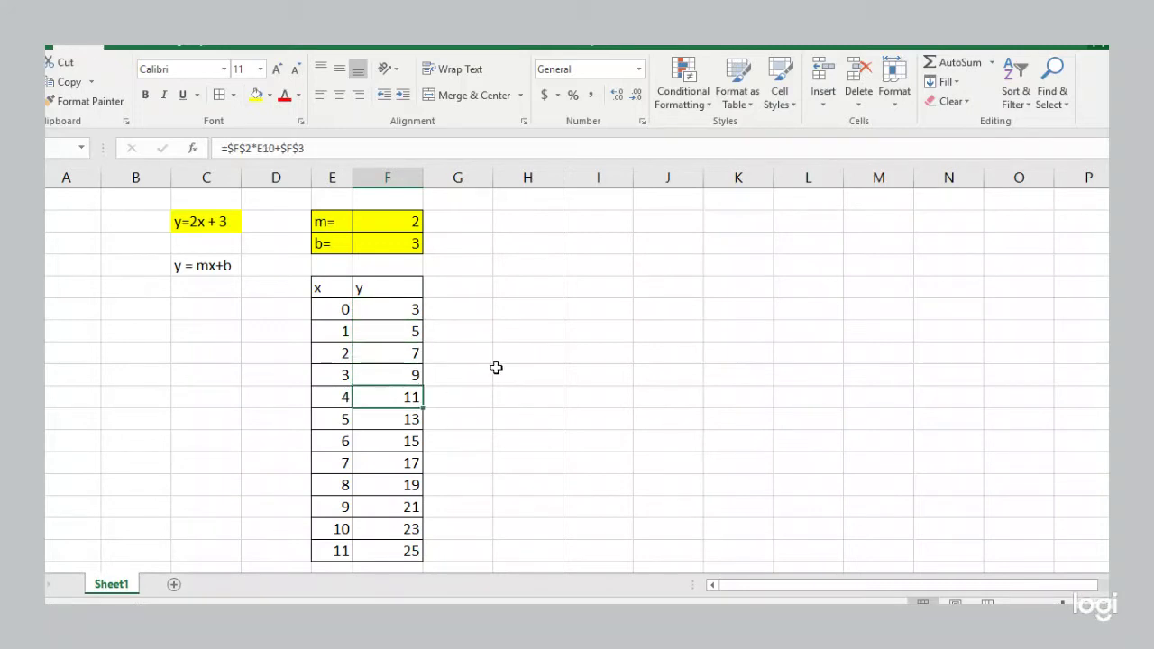
click(506, 356)
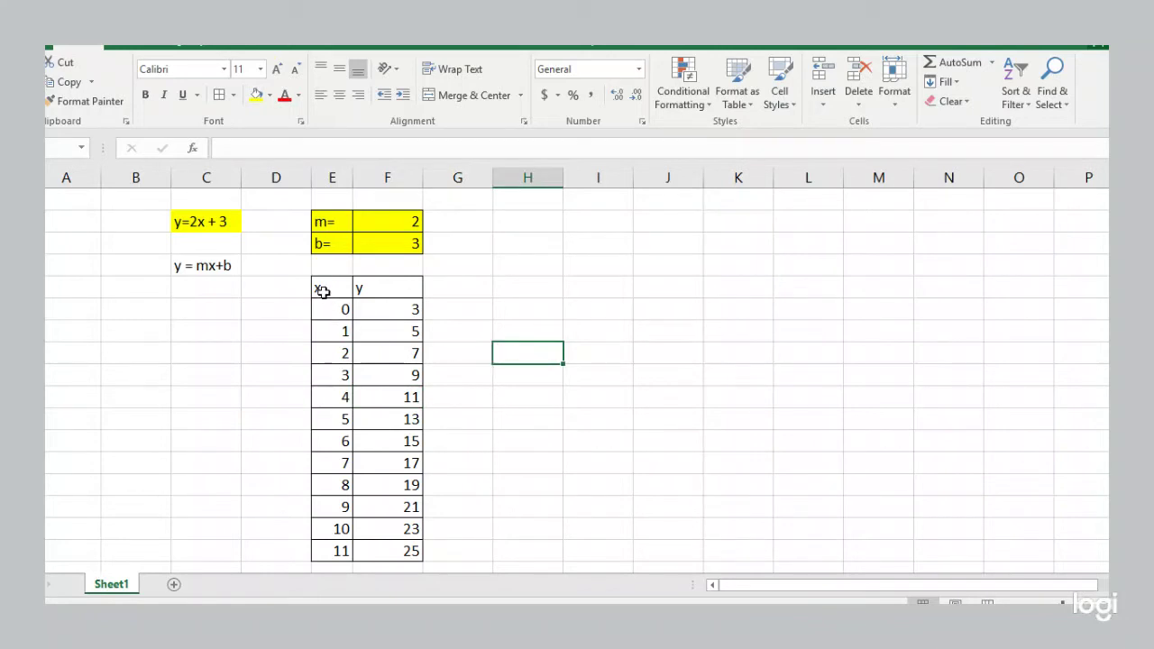
Insert a plain scatter chart of the x–y data in E5:F17
drag(322, 288, 381, 549)
click(141, 45)
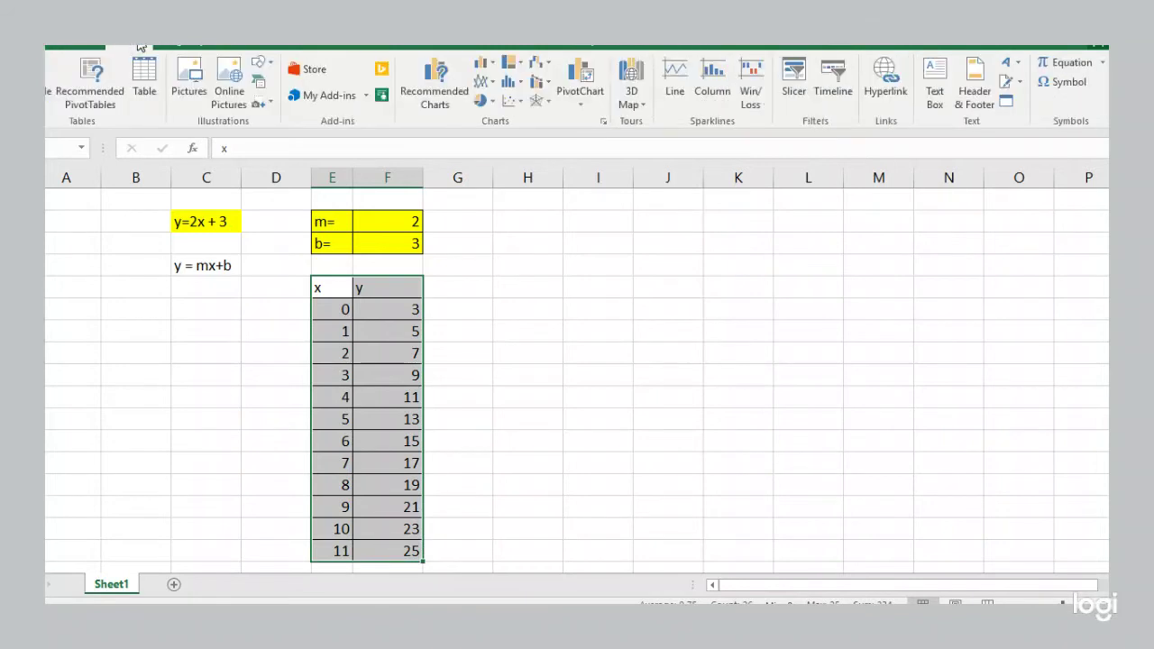
click(511, 102)
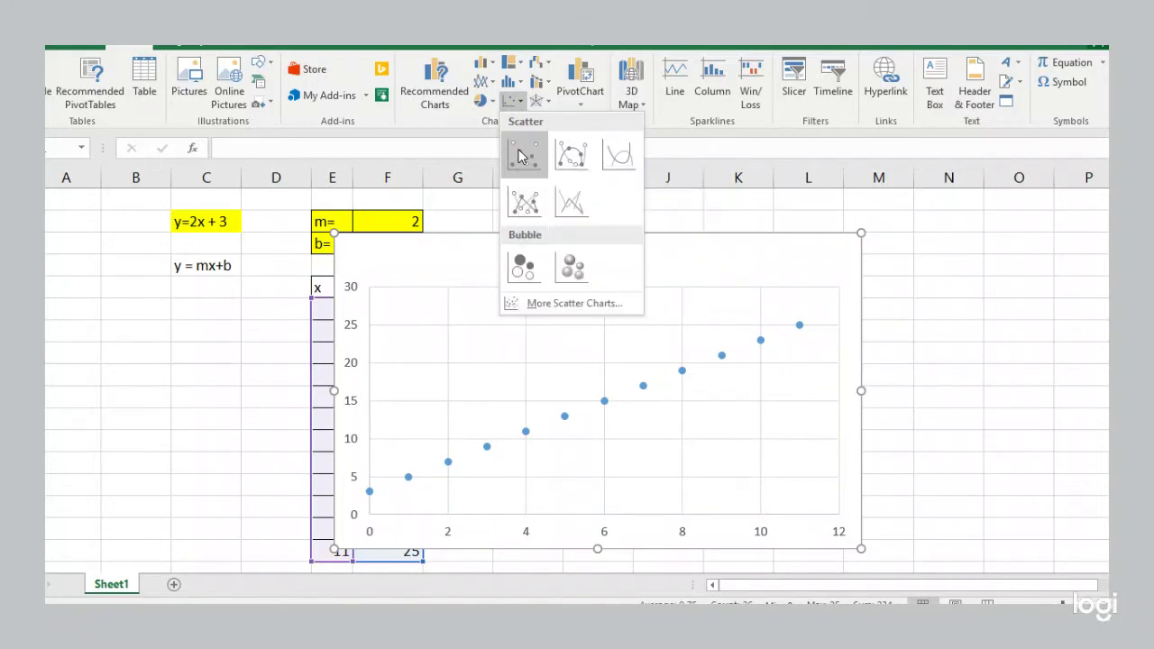
click(520, 156)
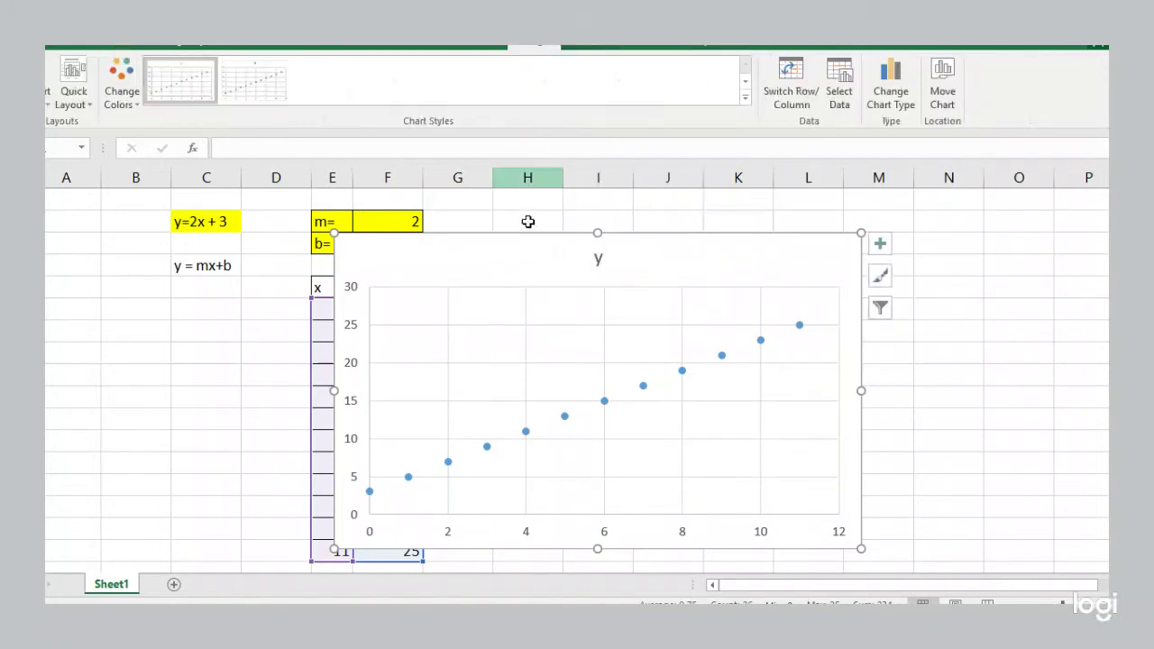
Move the chart to the right of the table and inspect the y series
drag(533, 237, 725, 240)
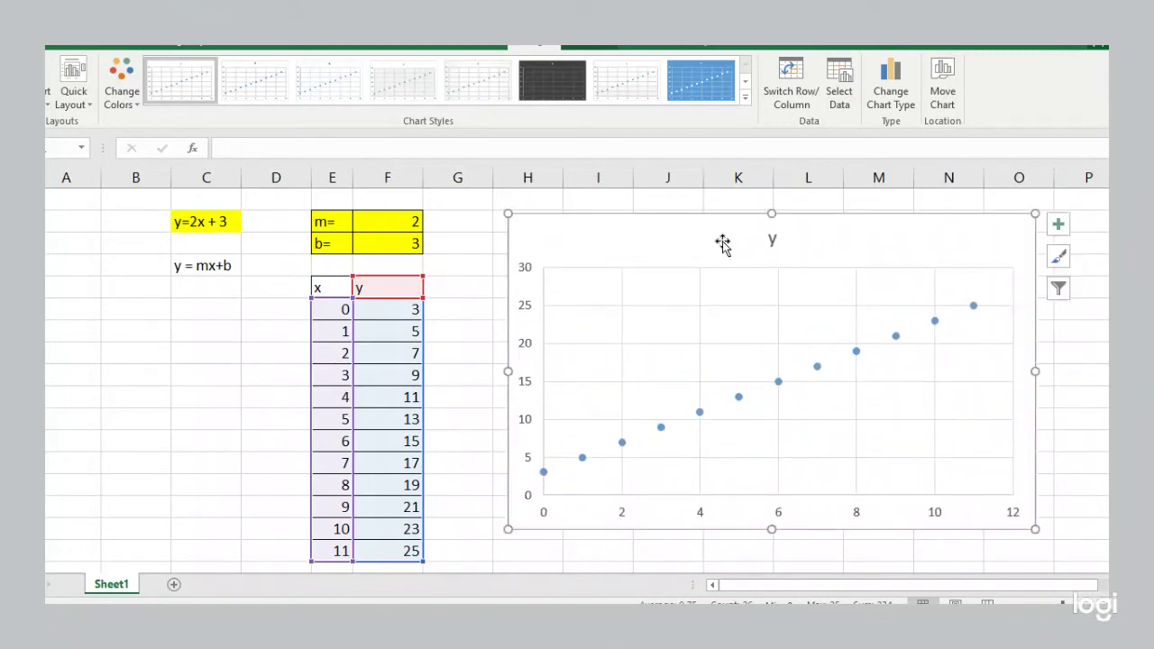
click(545, 470)
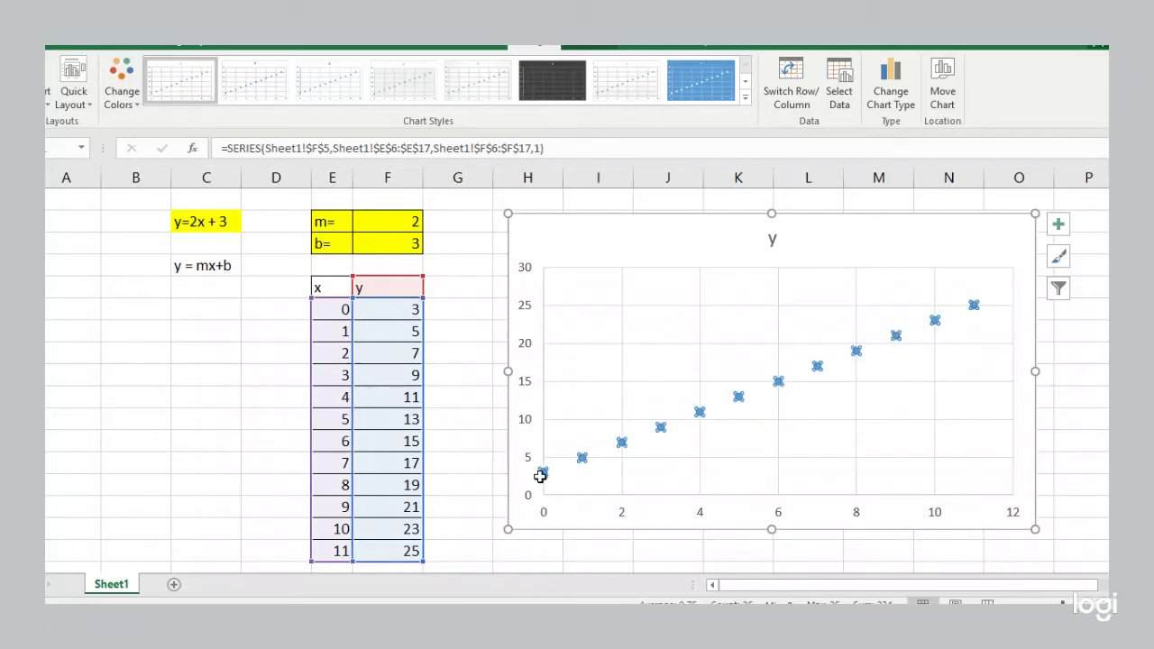
mouse_move(583, 459)
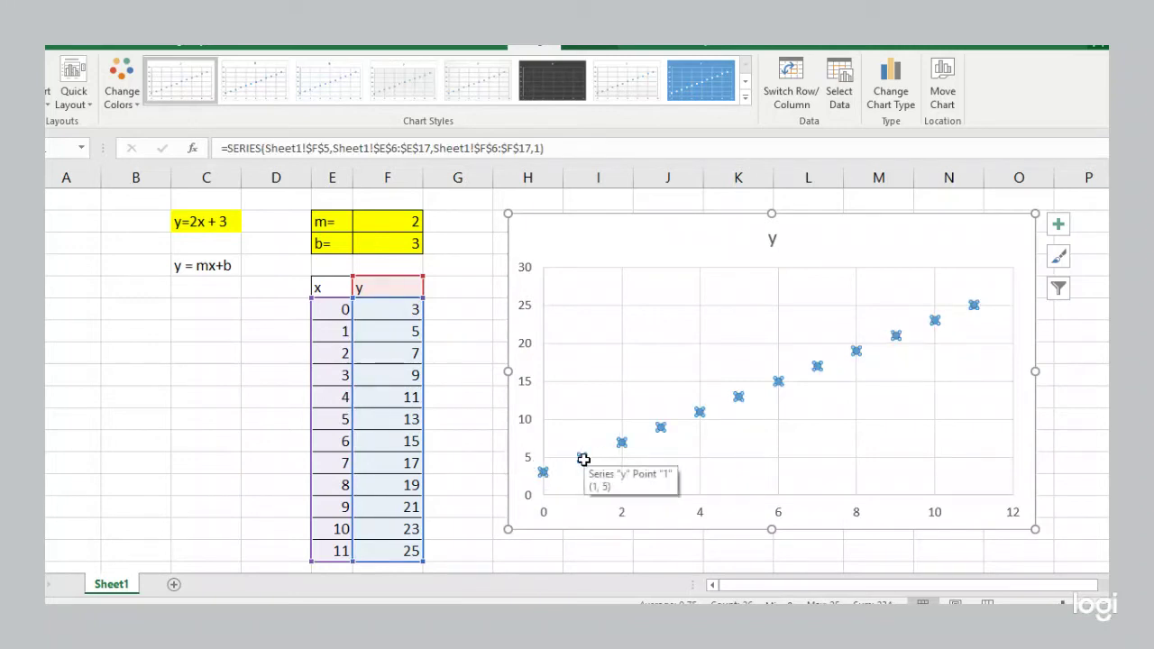
mouse_move(620, 445)
click(1088, 356)
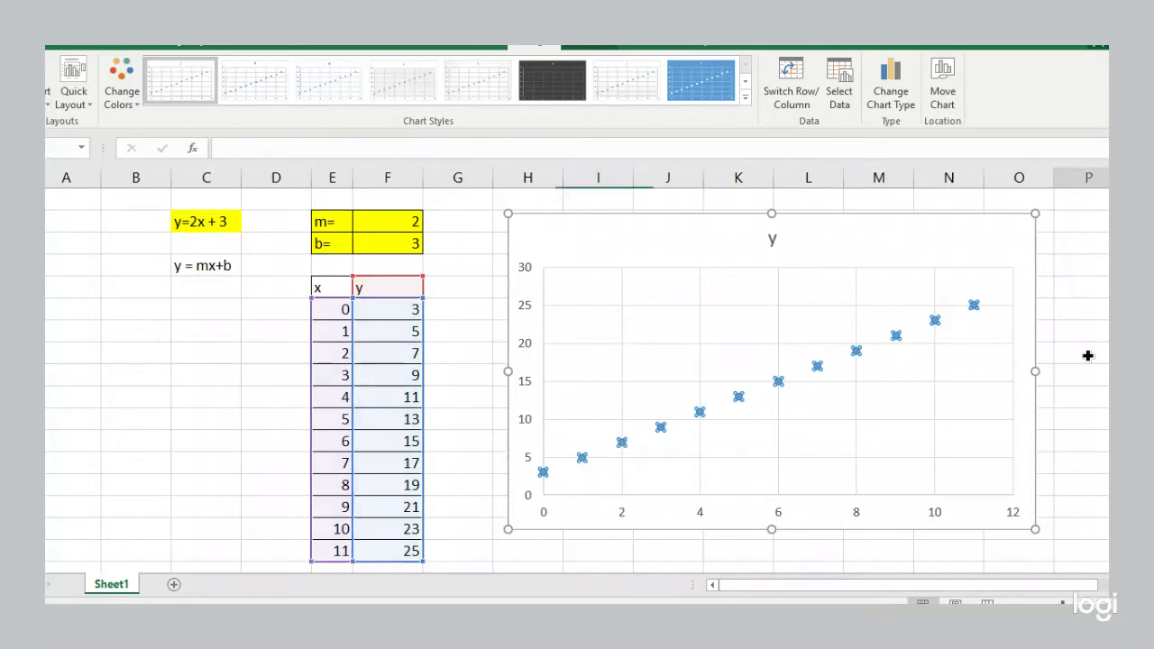
click(385, 223)
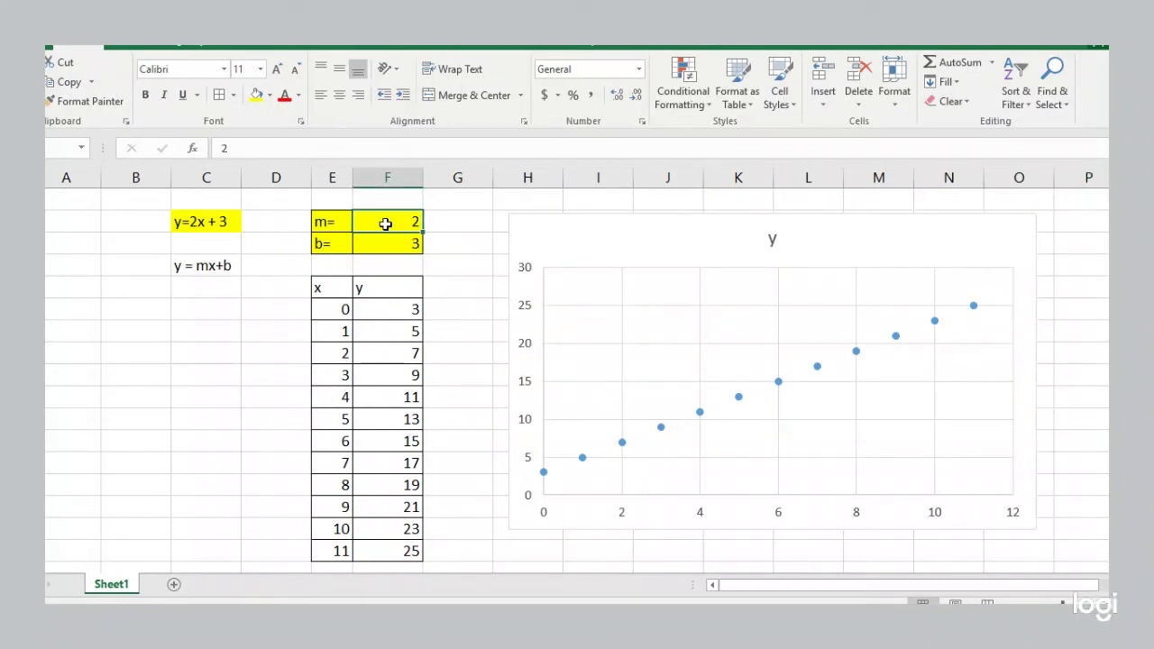
text(5)
key(Return)
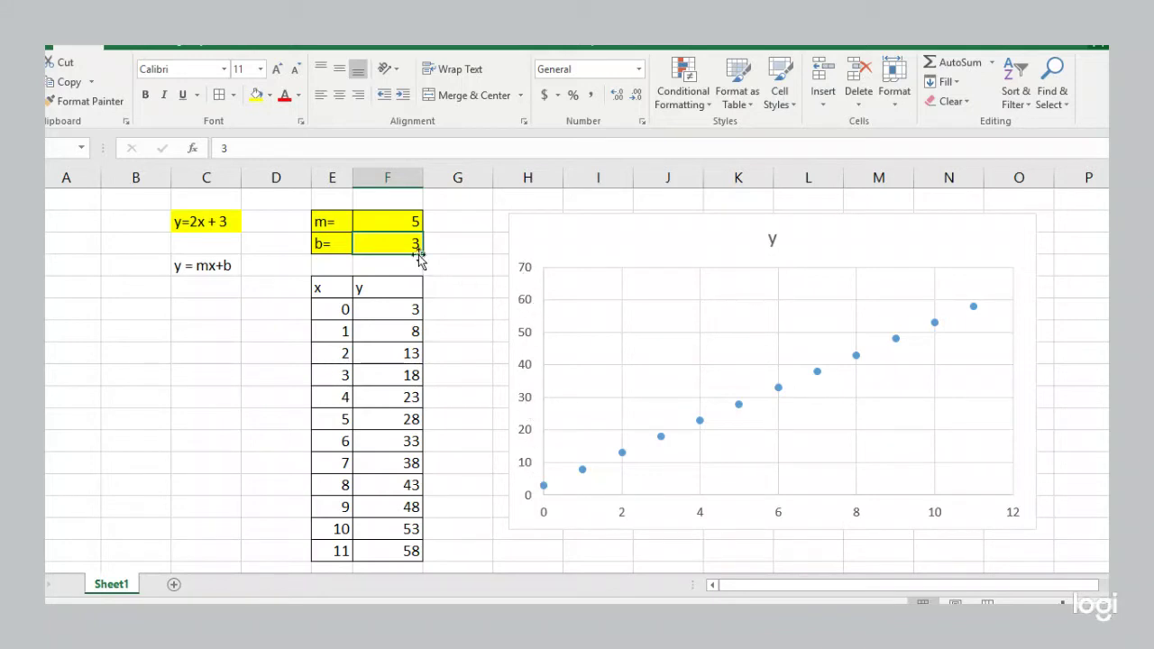
click(379, 215)
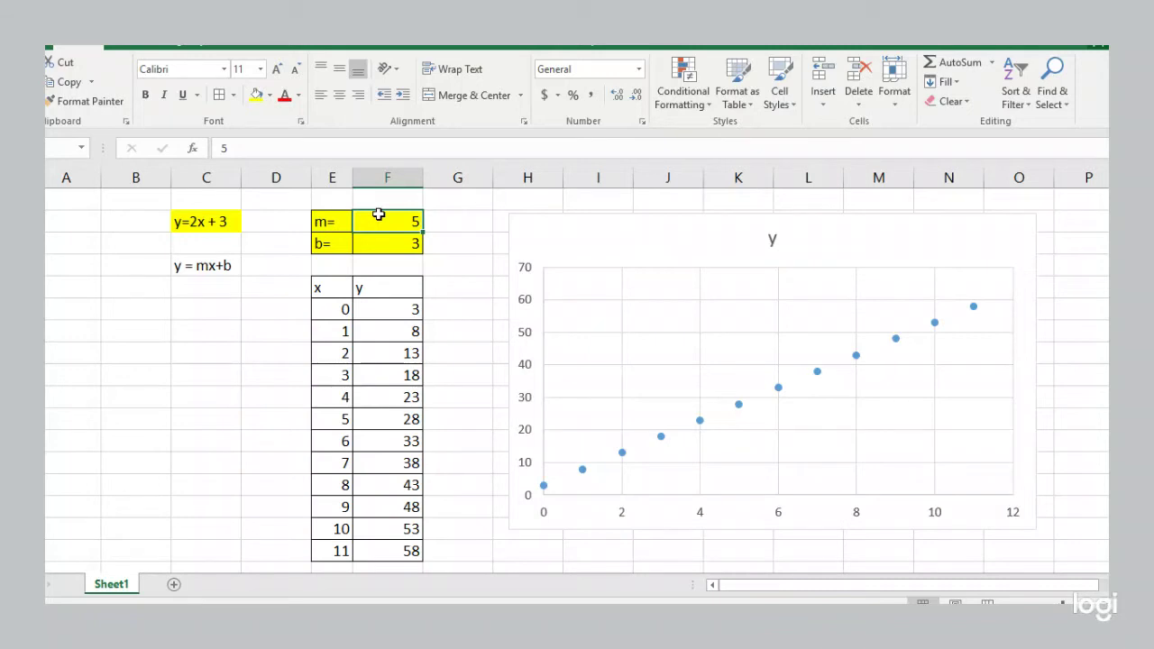
text(2)
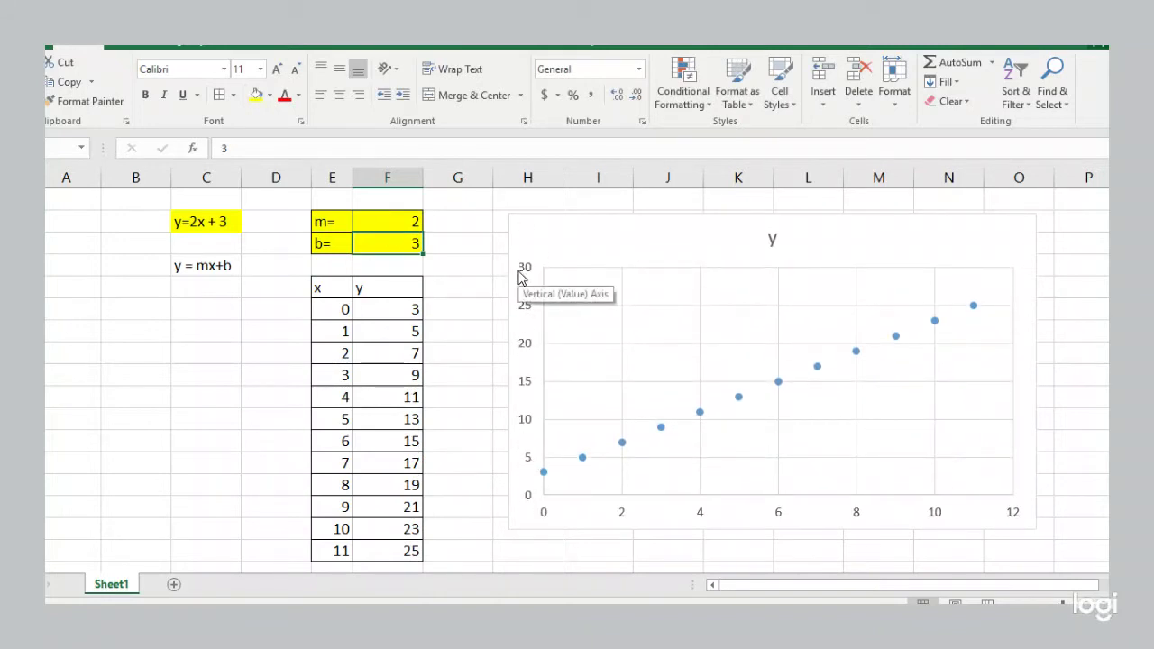
click(370, 222)
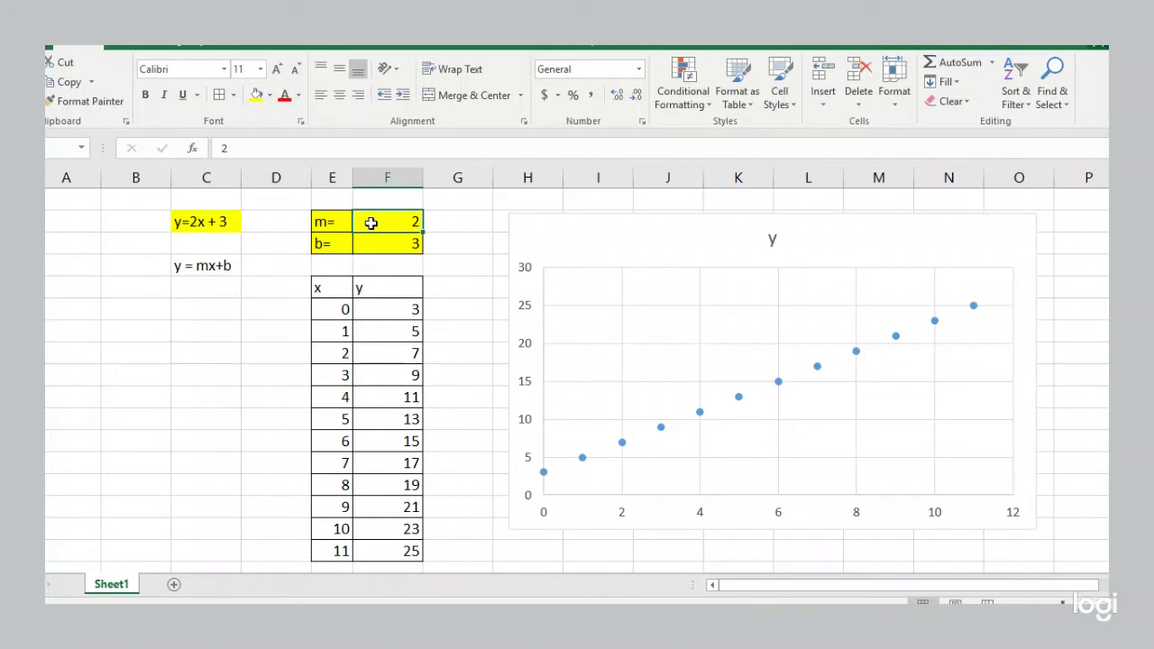
text(5)
key(Return)
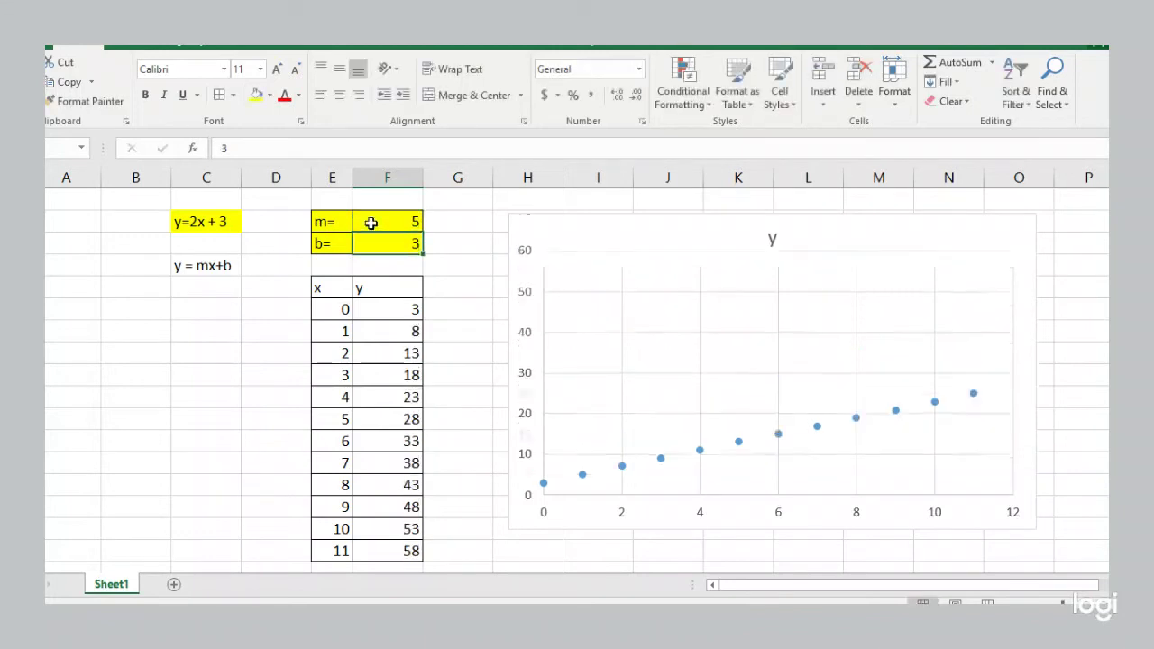
click(383, 311)
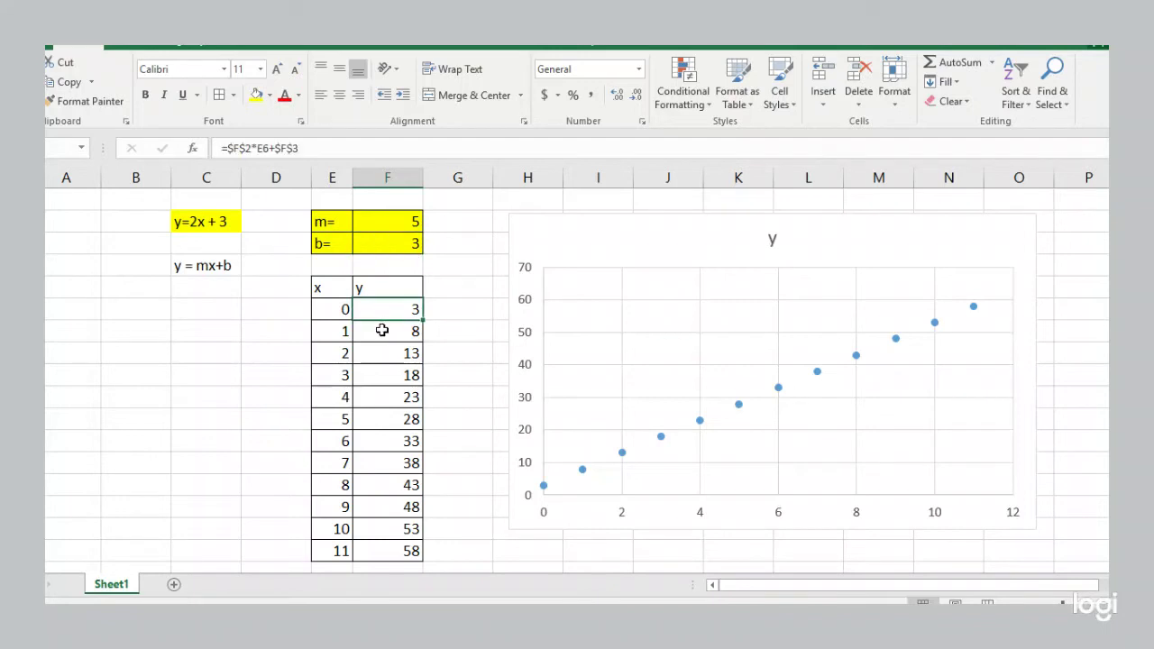
click(382, 330)
click(384, 356)
click(383, 373)
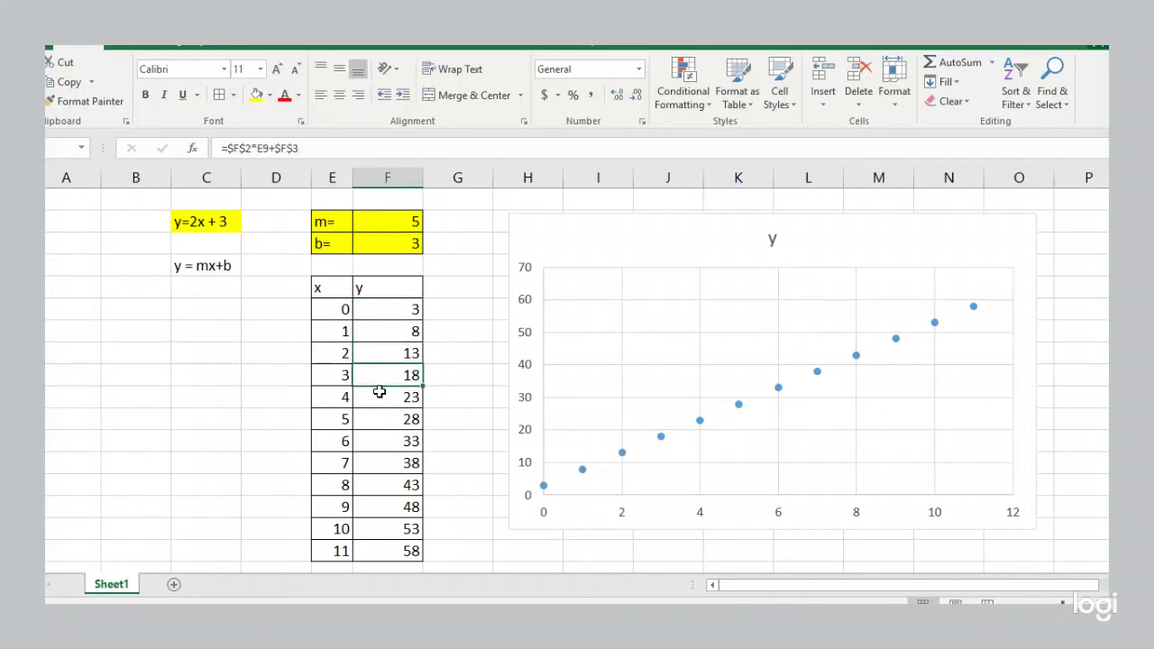
click(382, 394)
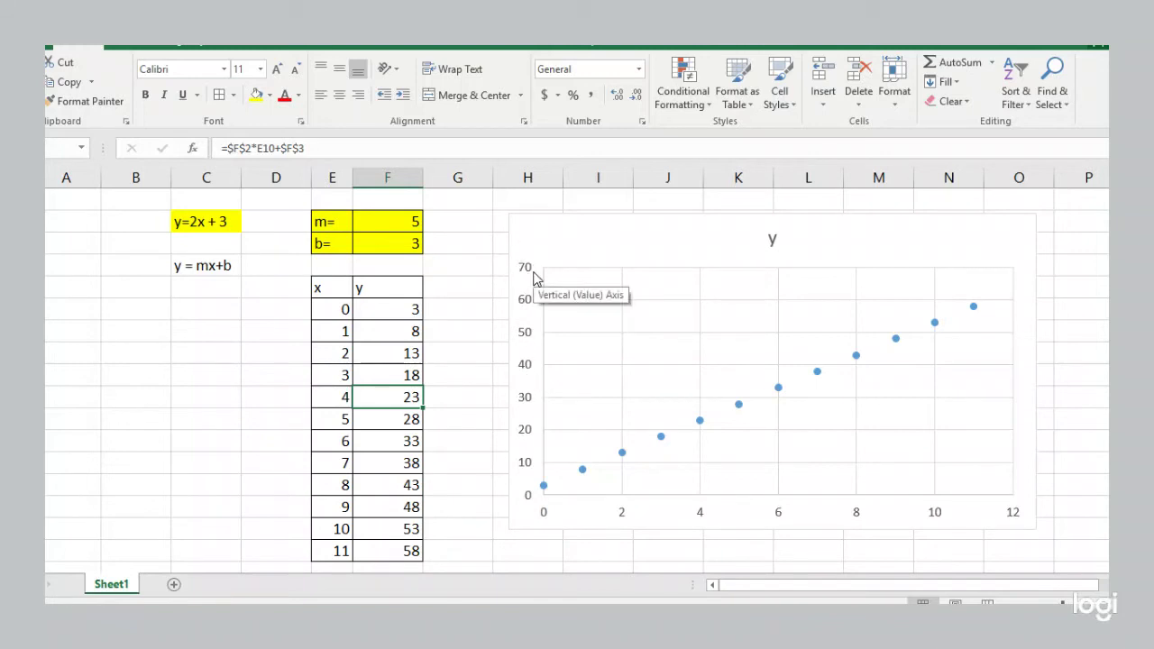
click(376, 220)
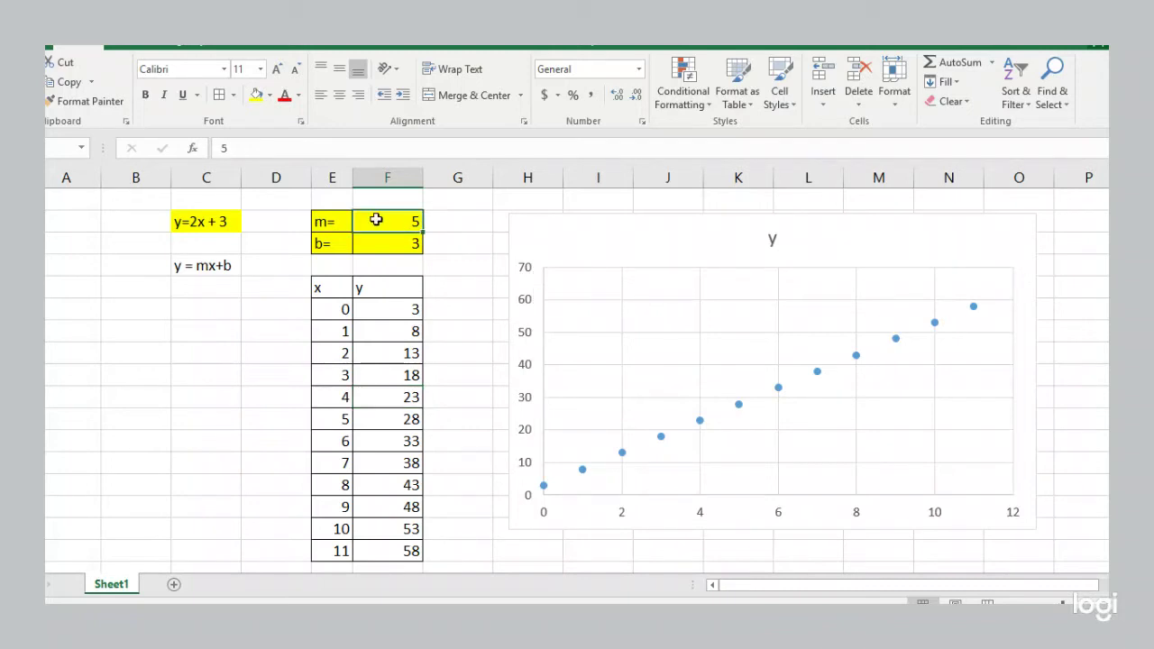
text(2)
key(Return)
In Format Axis, set the vertical axis Minimum to -10 and Maximum to 50
click(518, 316)
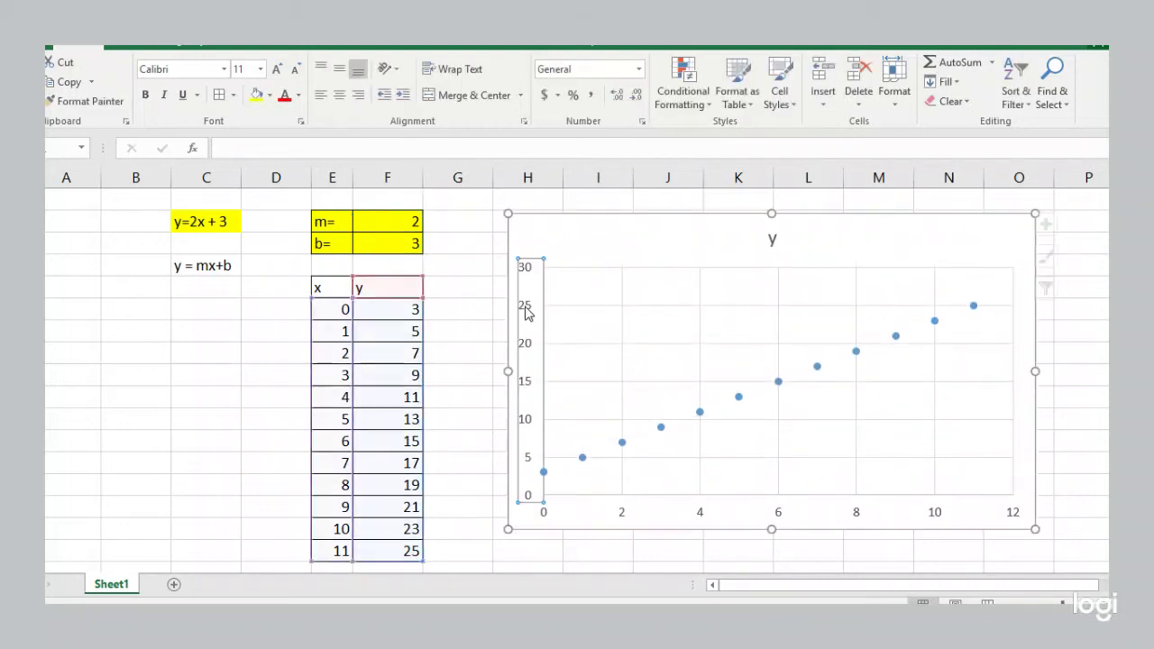
right_click(520, 309)
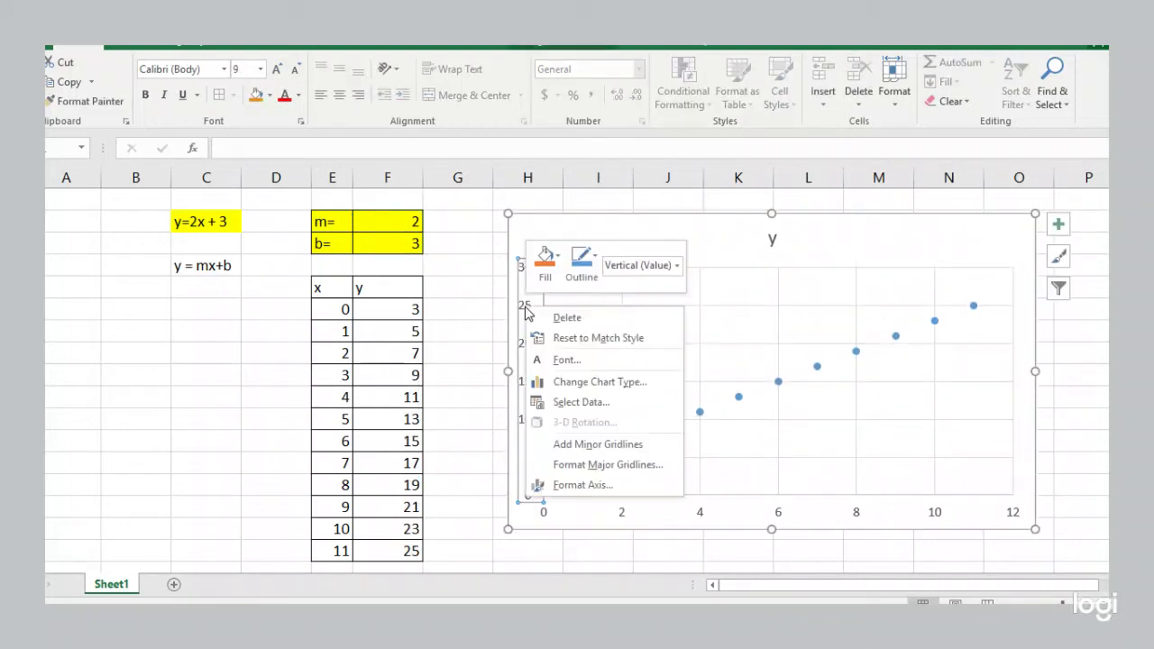
click(575, 485)
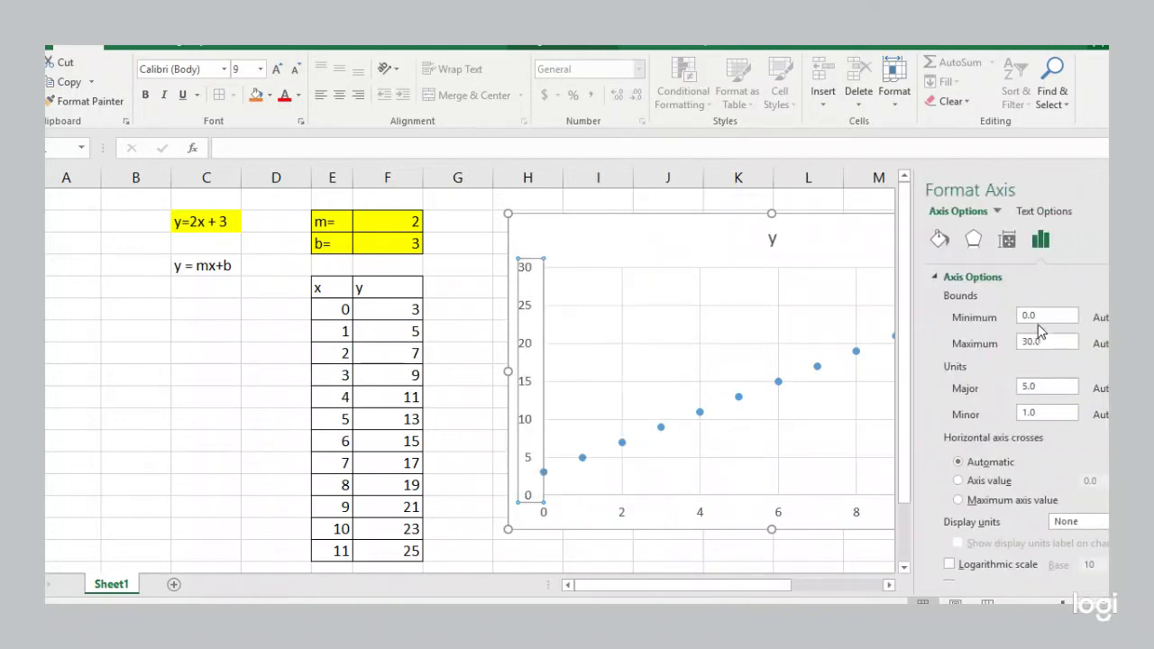
drag(1042, 315, 1015, 315)
text(-10)
key(Return)
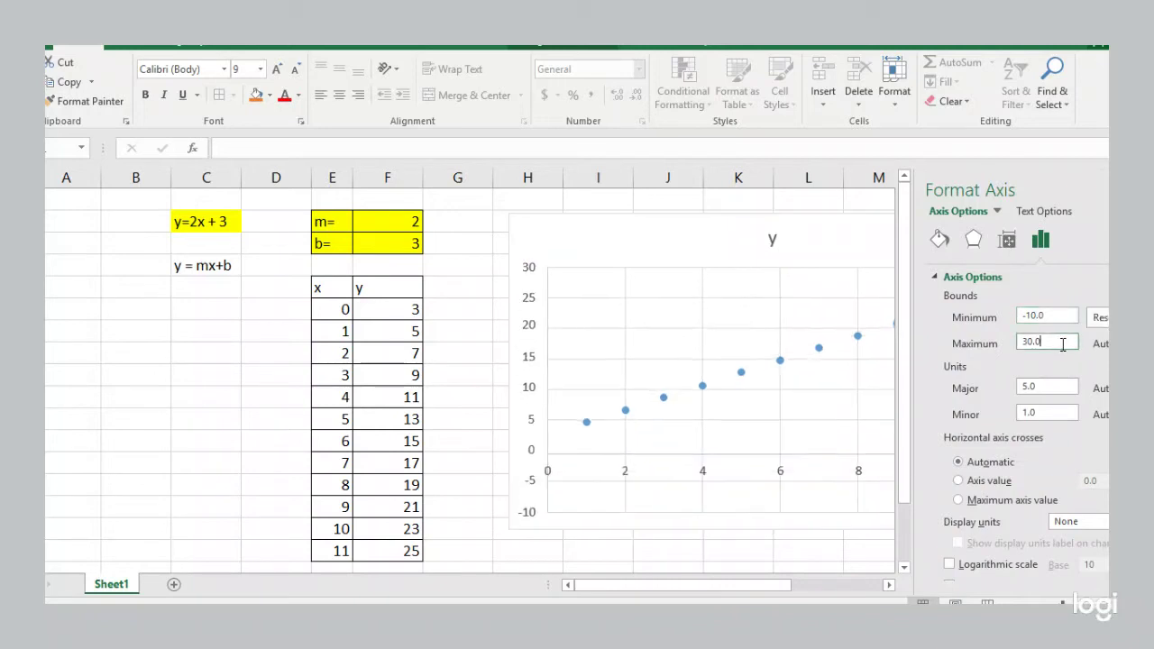
drag(1053, 343, 1020, 343)
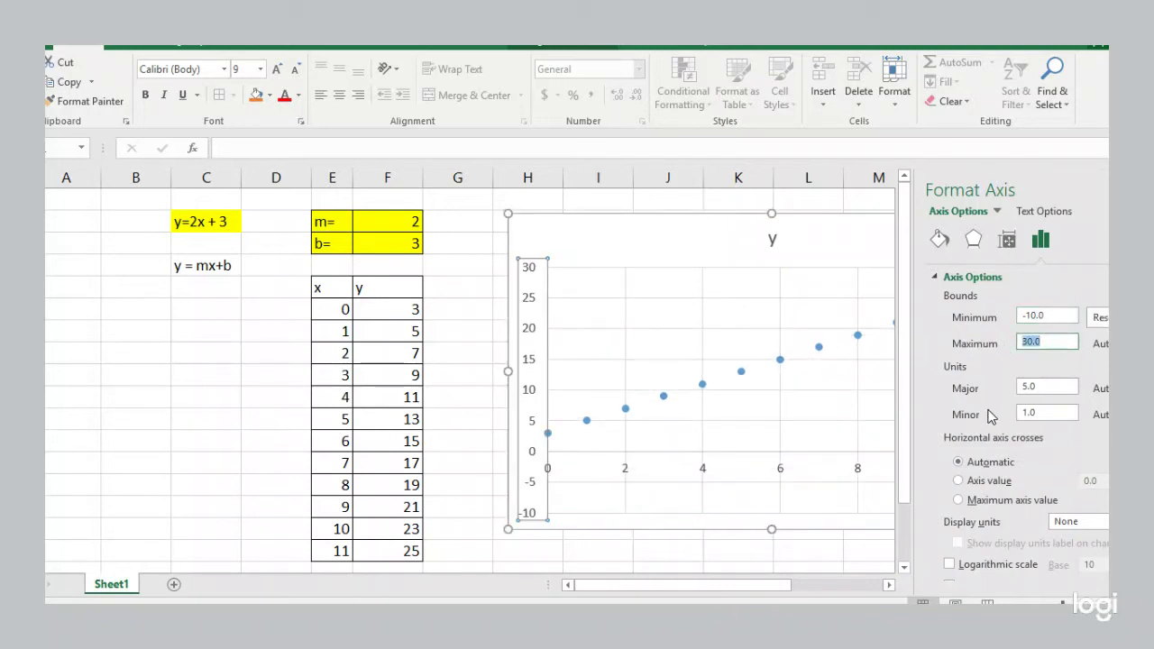
text(50)
key(Return)
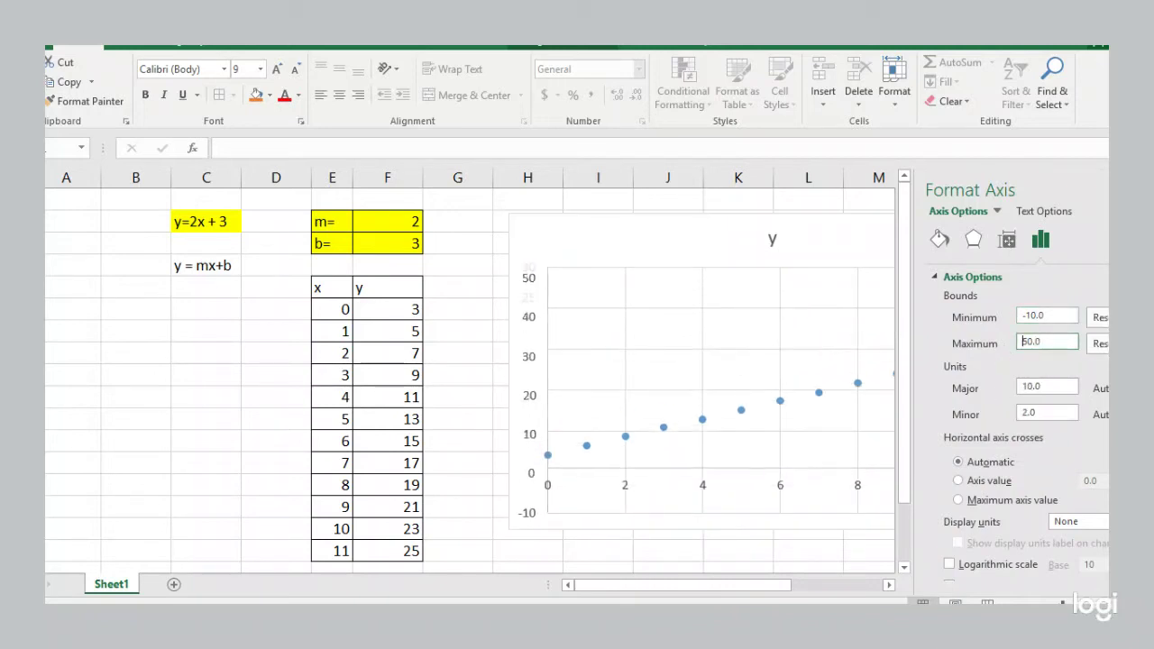
click(477, 342)
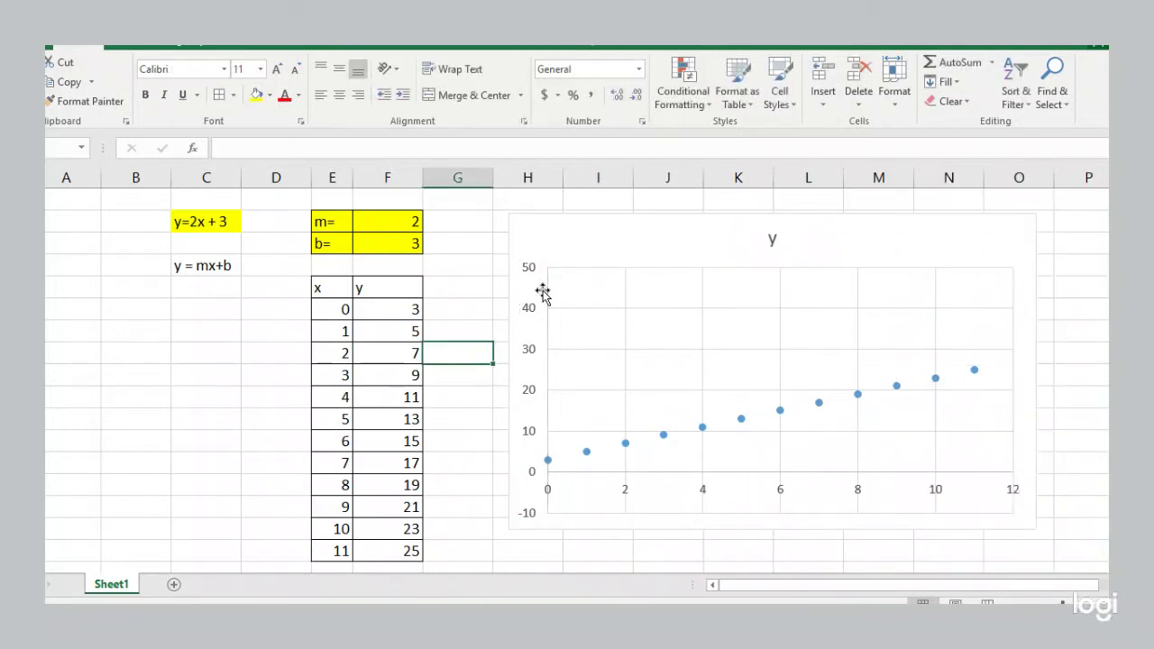
Set the slope m to 5 and shade the first y cell F6 light green
click(380, 225)
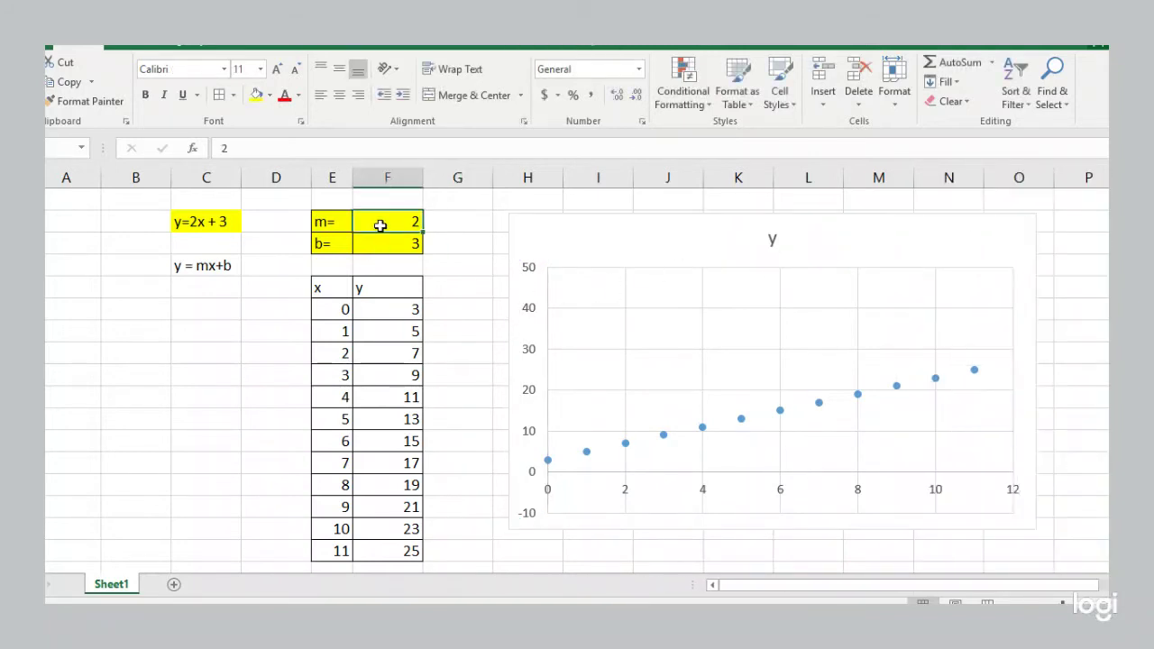
text(5)
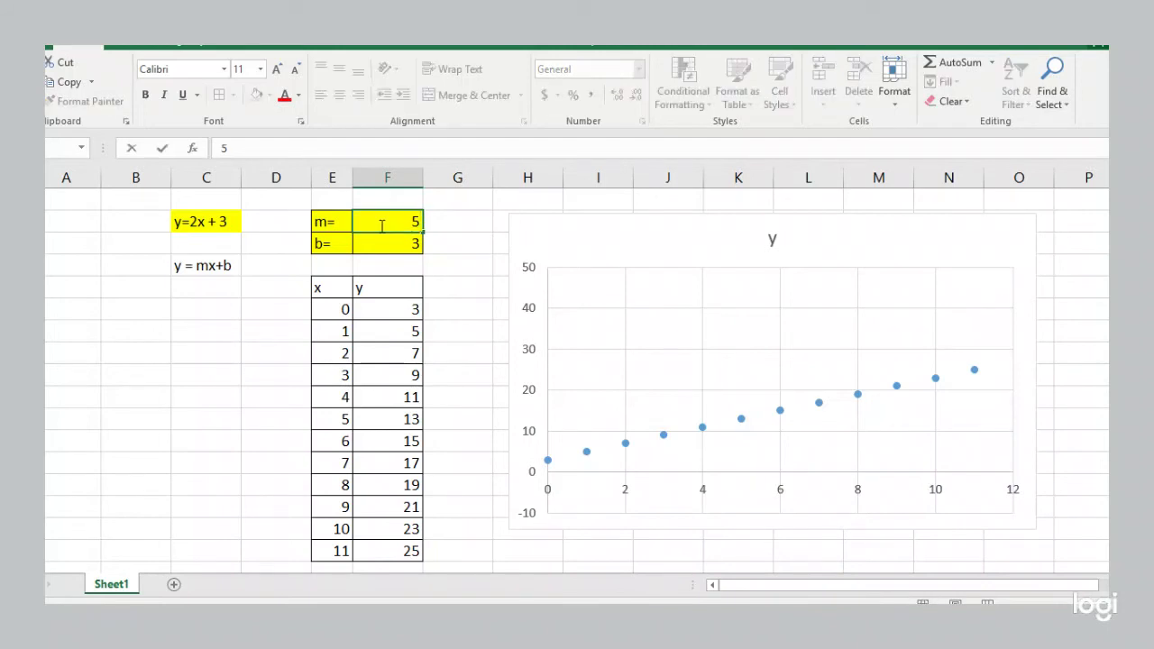
key(Return)
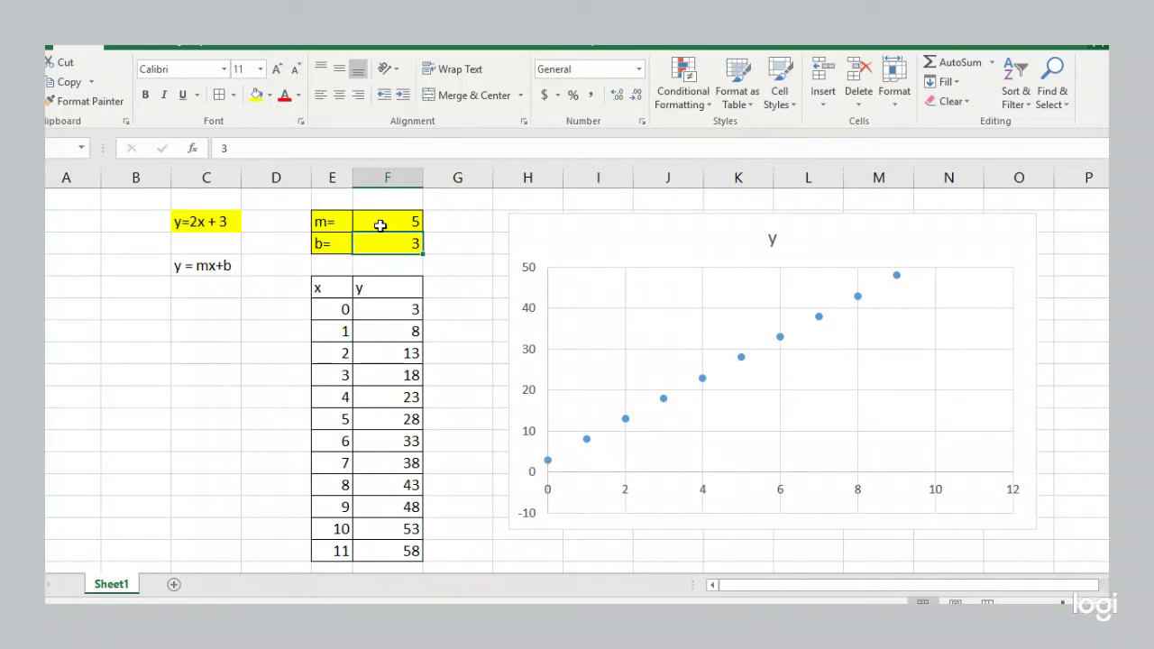
click(381, 309)
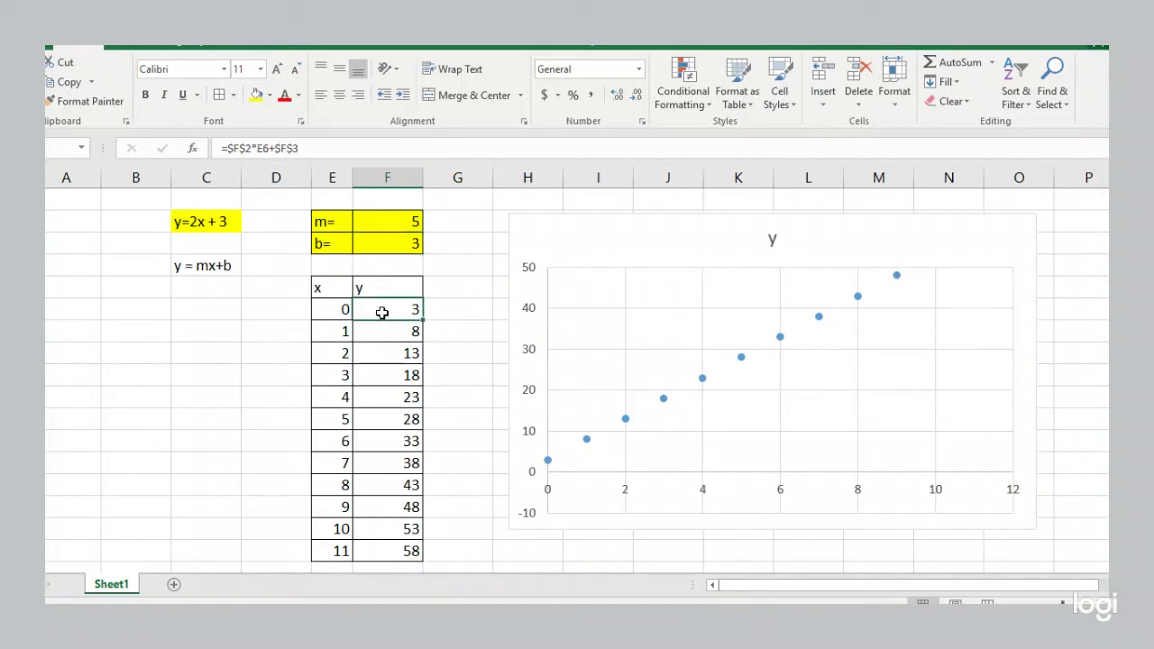
click(268, 95)
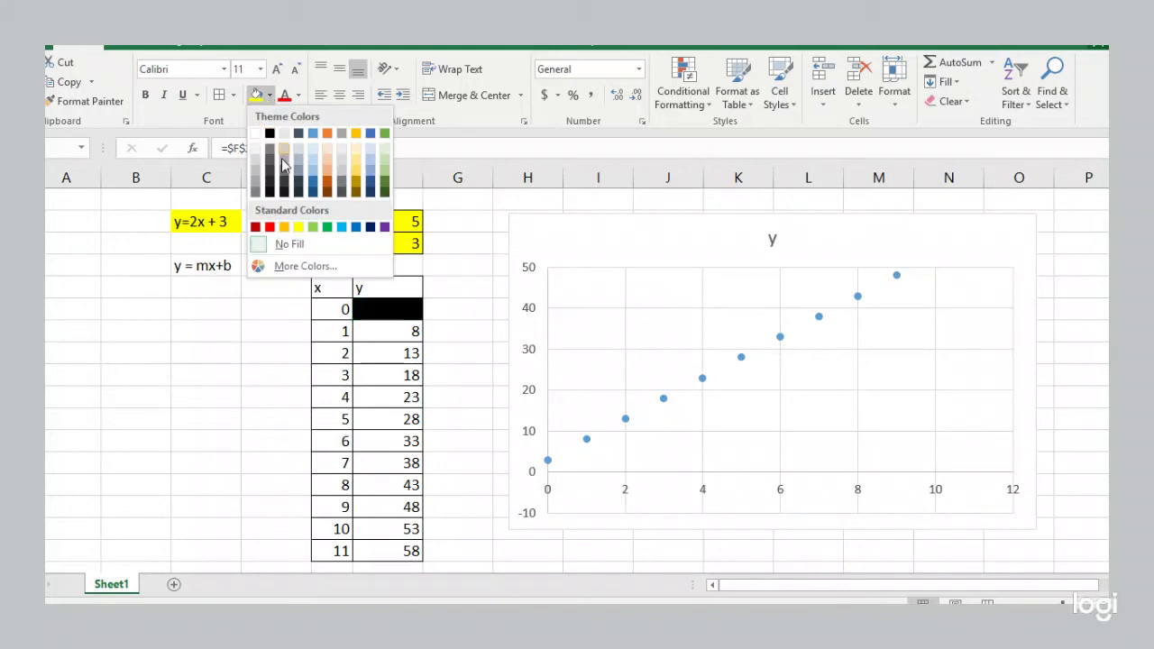
click(313, 226)
Try slopes 2 and then 5 again, selecting the y cells to watch them update
click(378, 216)
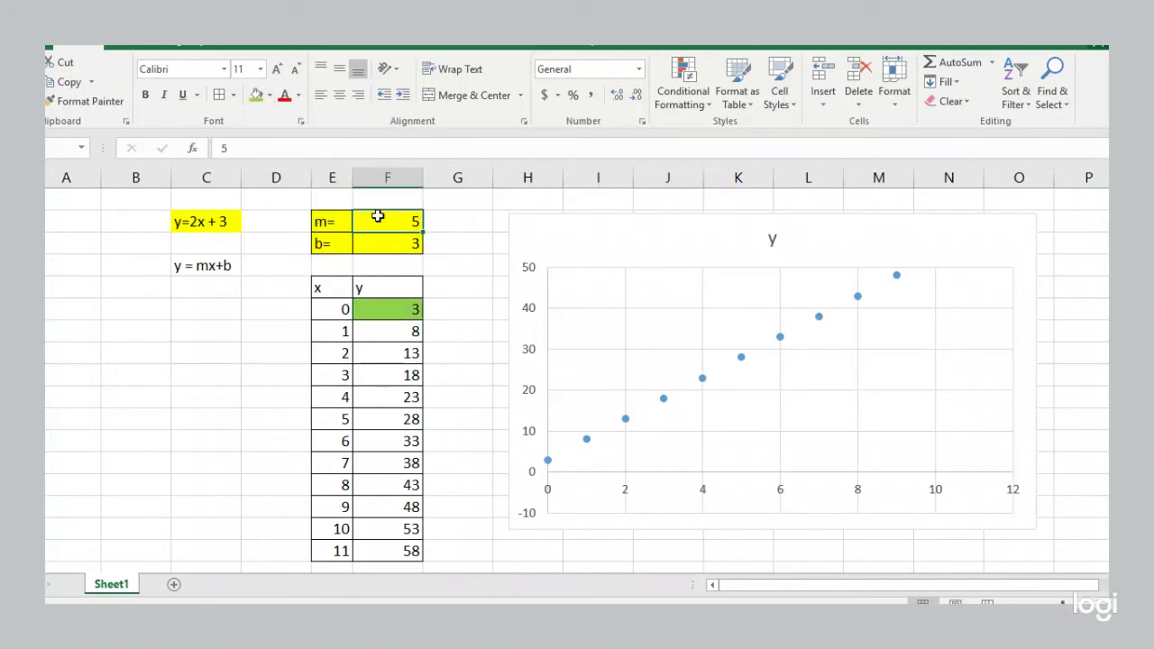
text(2)
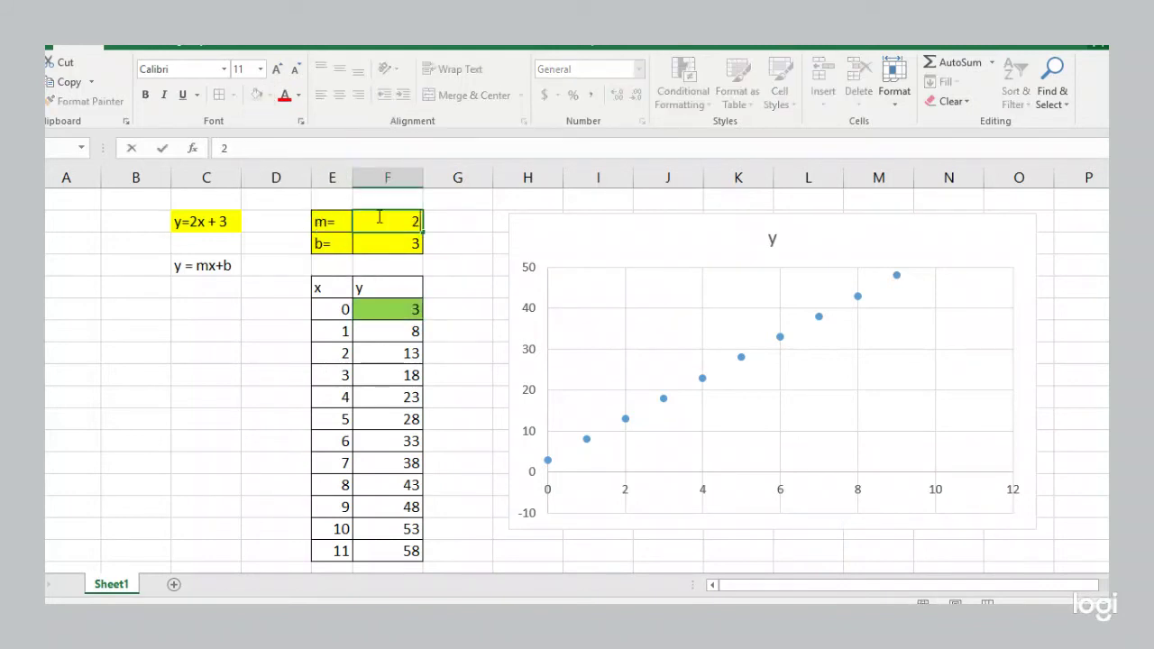
key(Return)
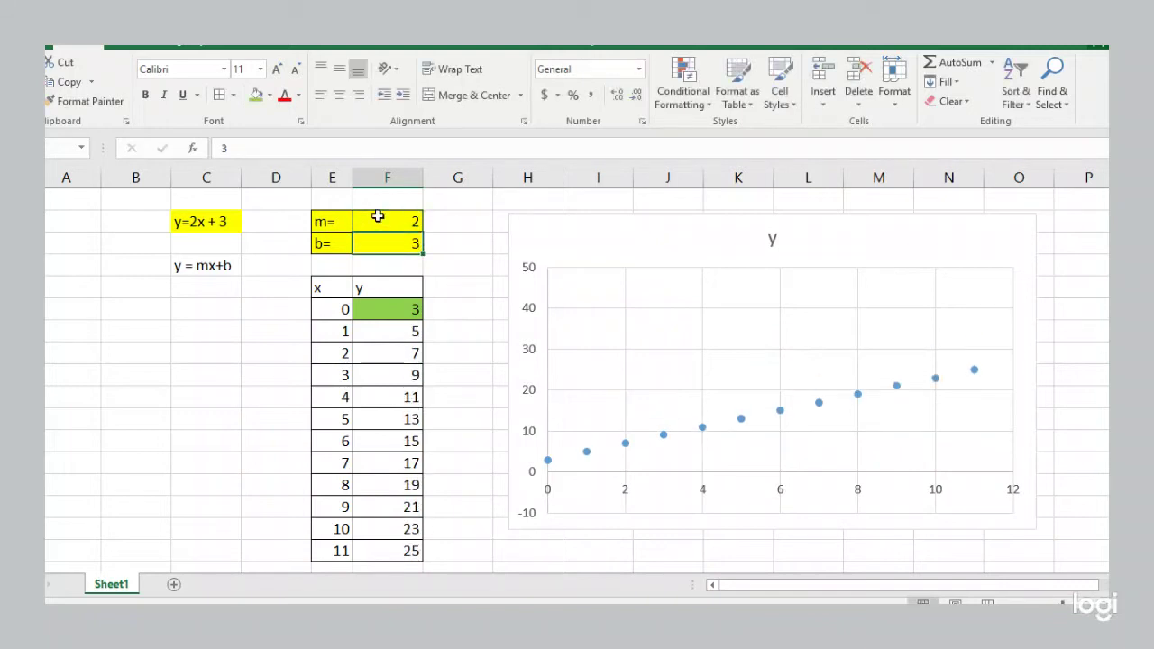
click(377, 216)
text(5)
key(Return)
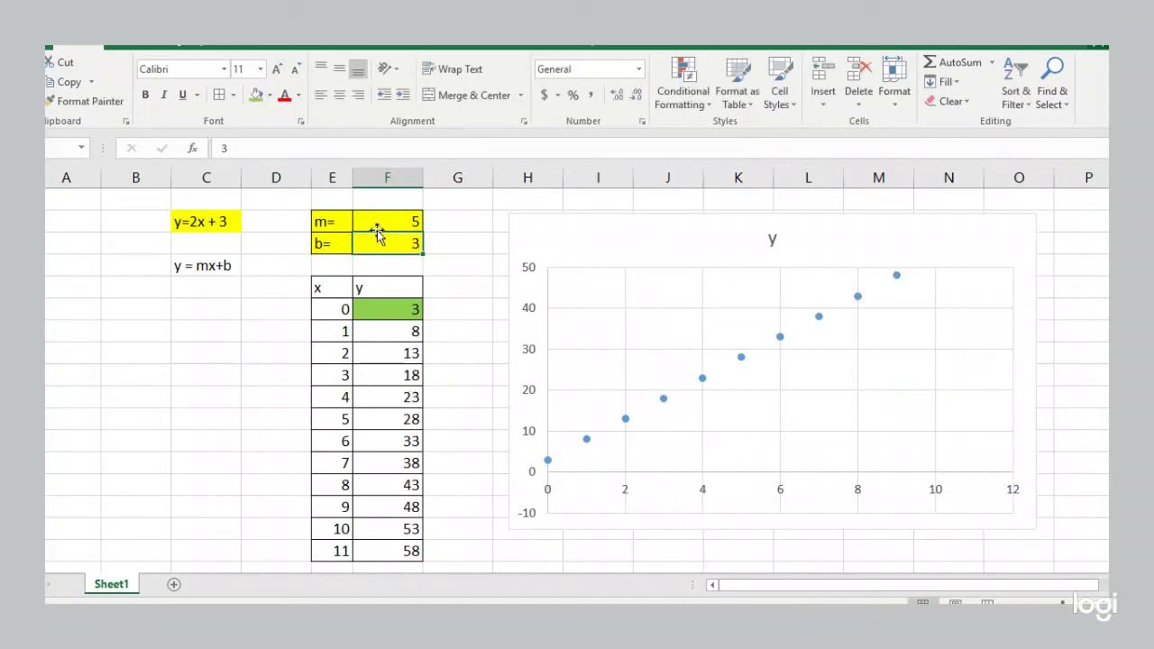
drag(382, 307, 403, 546)
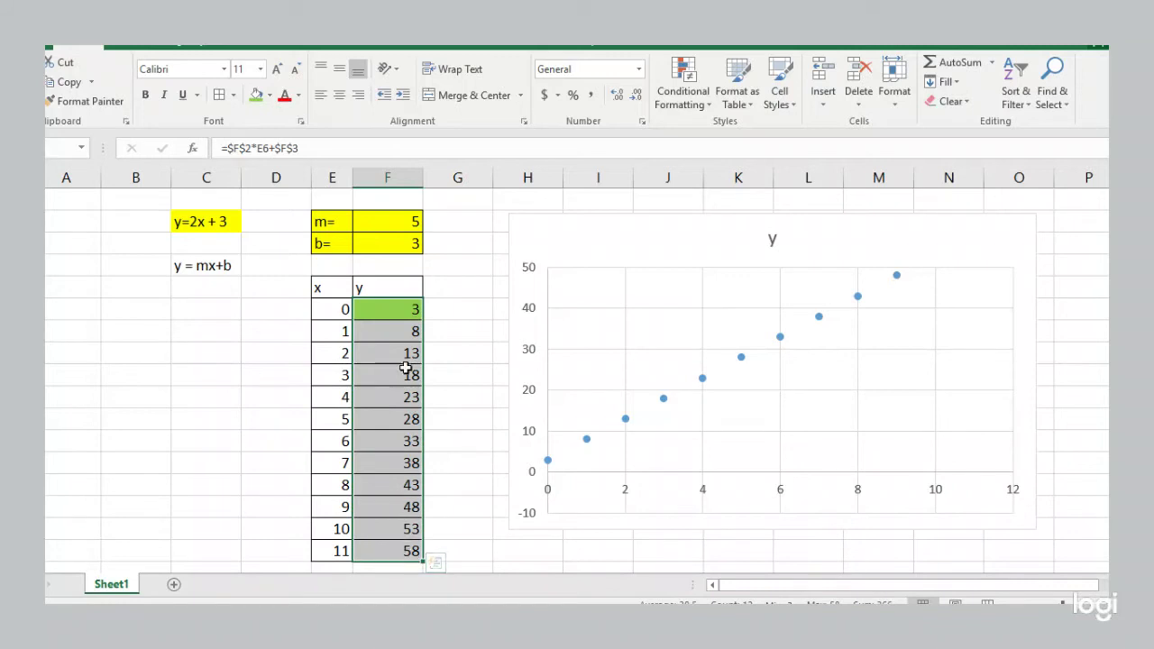
click(401, 333)
click(382, 311)
drag(382, 311, 383, 373)
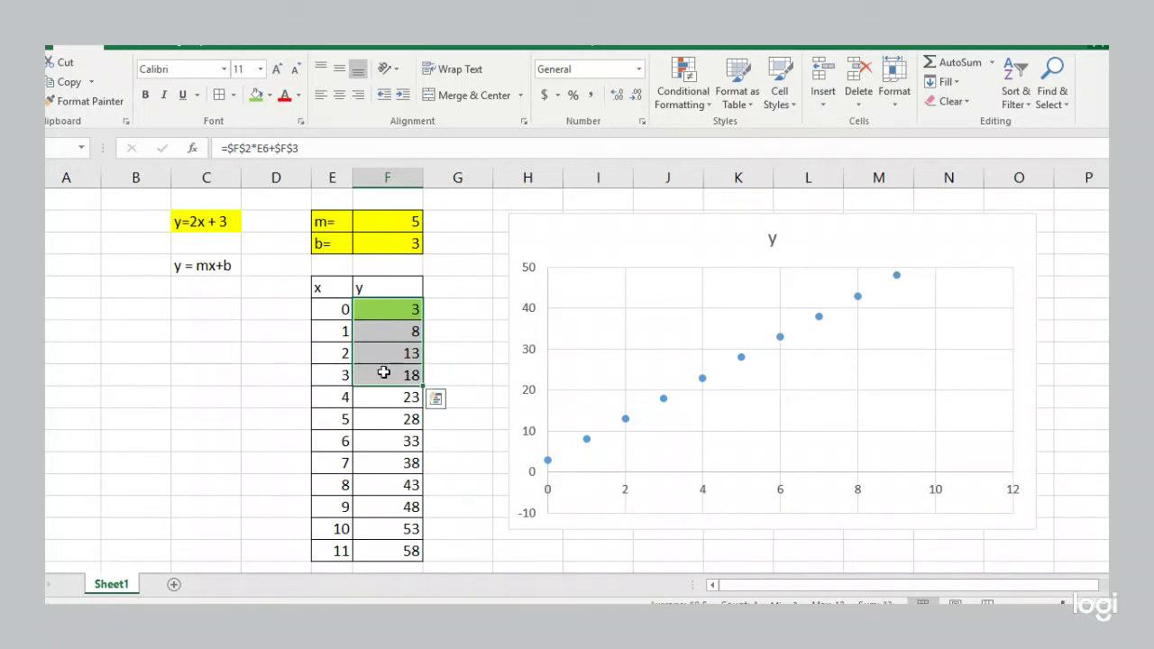
Set the slope m to -1 and step through the y formulas from F6 down
click(379, 227)
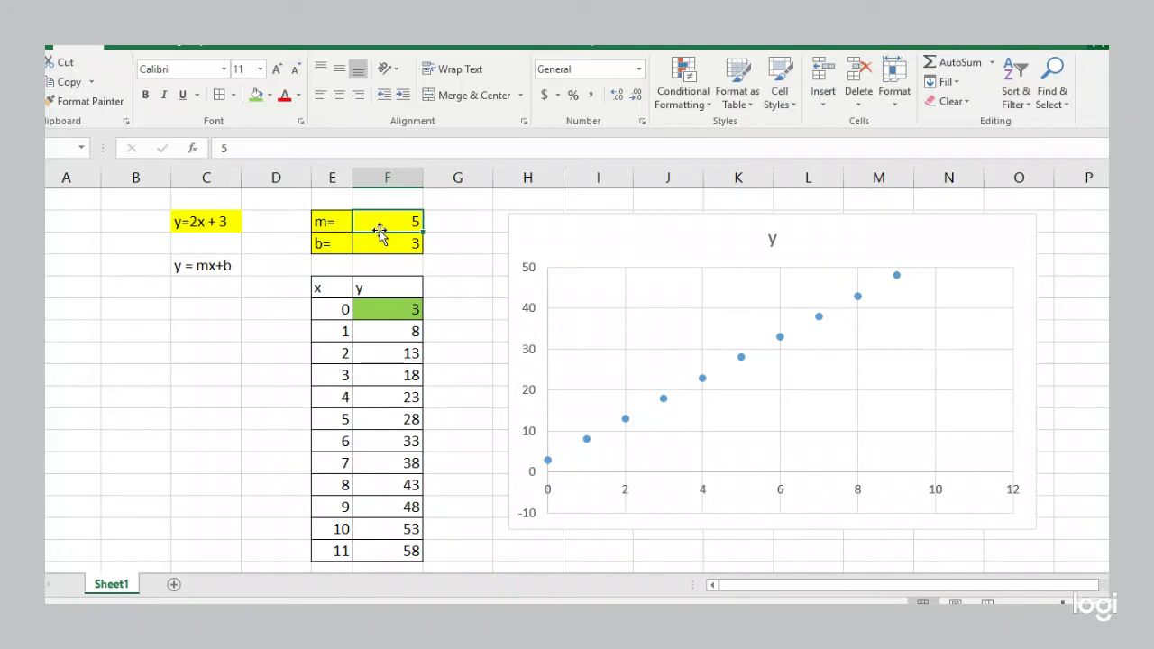
text(-1)
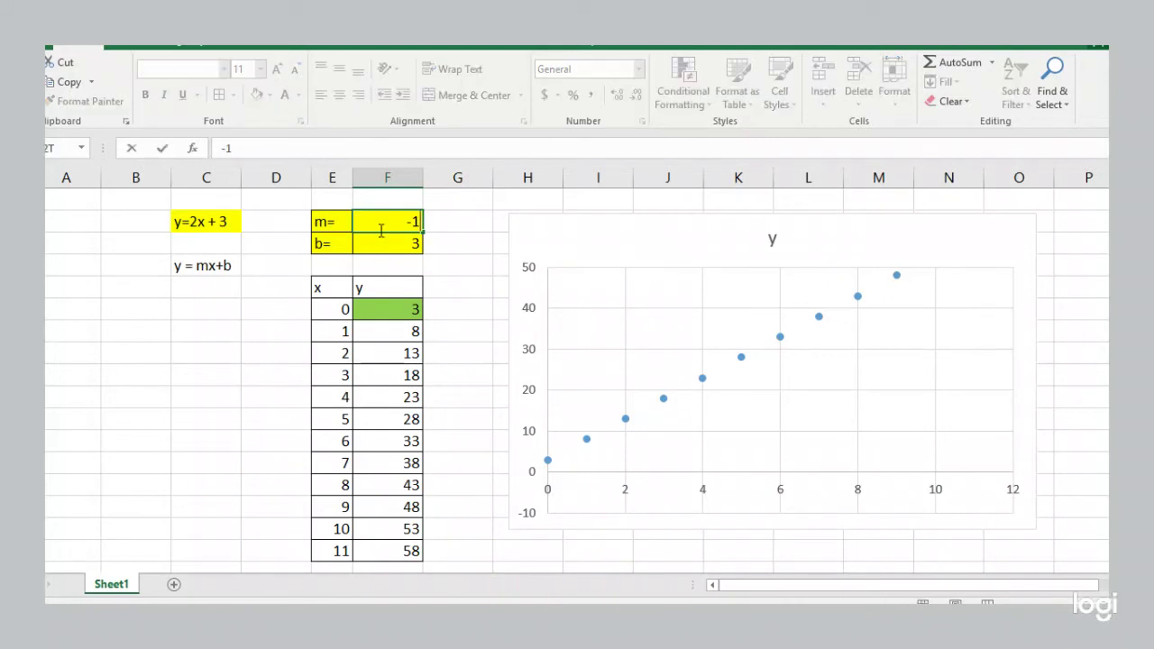
key(Return)
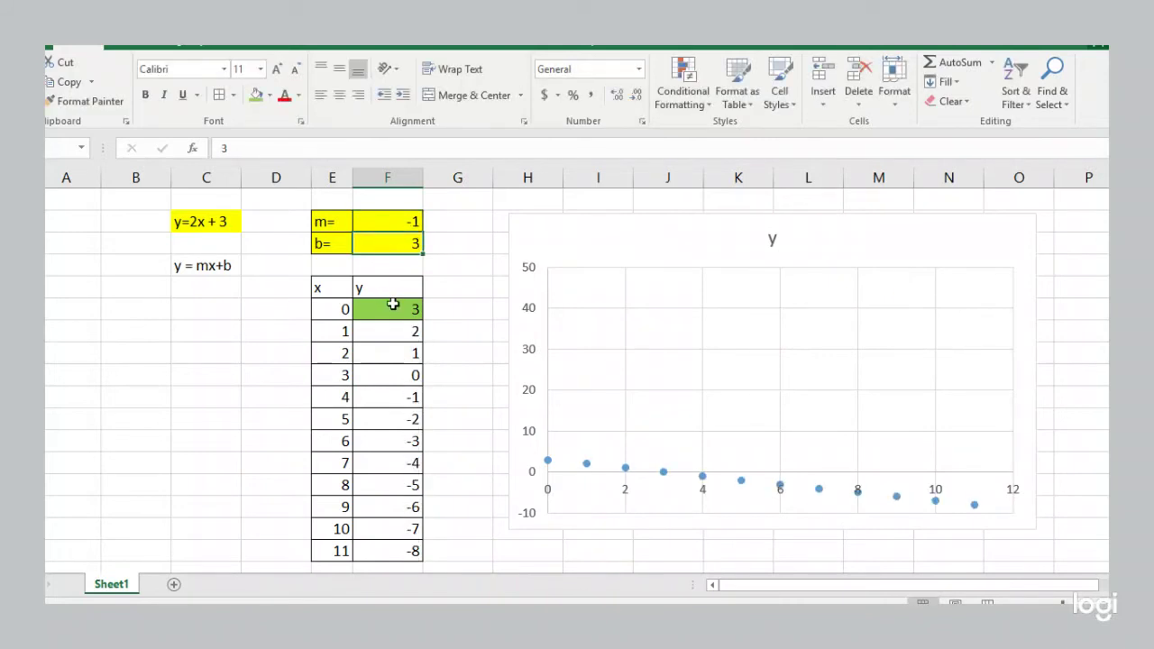
click(393, 308)
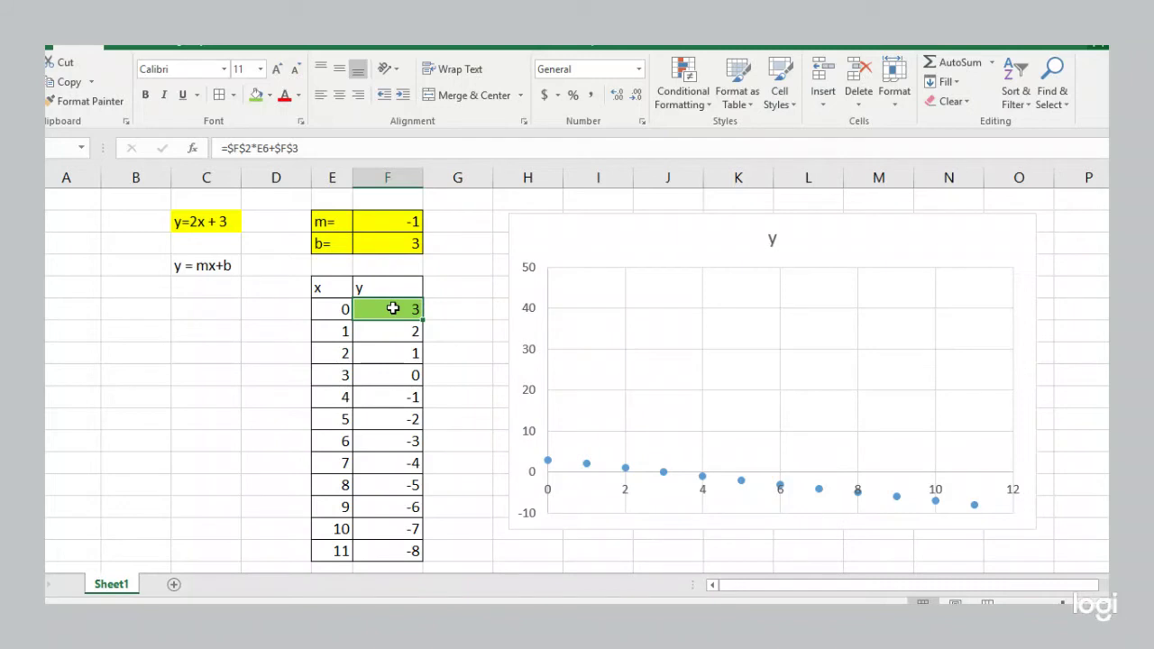
key(Down)
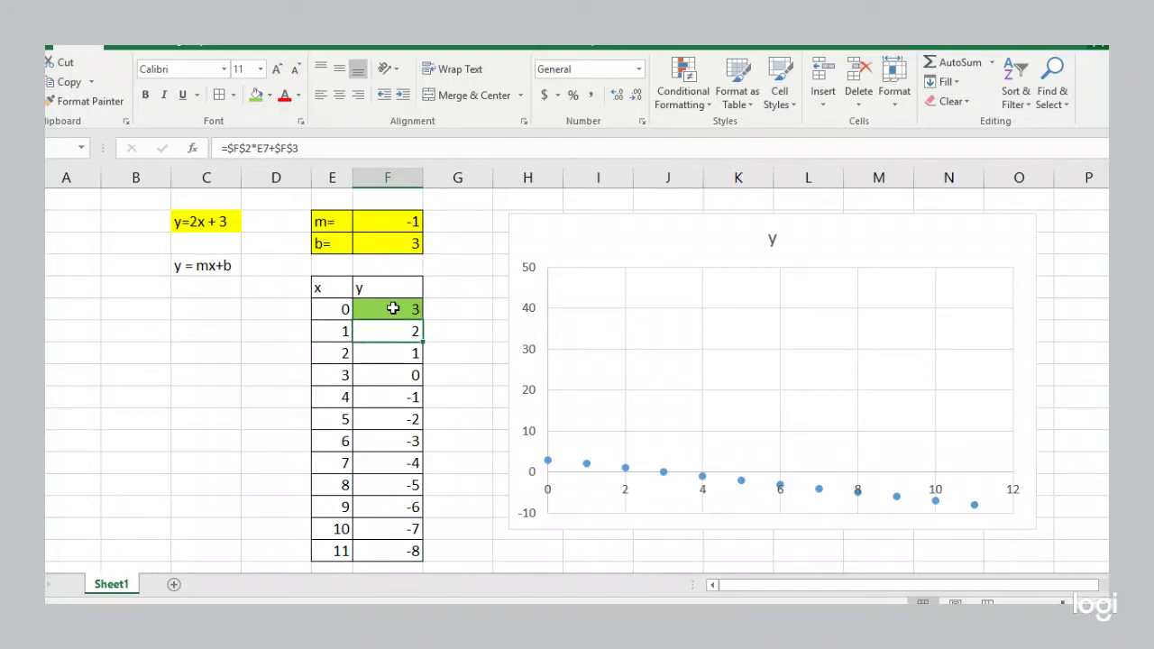
key(Down)
key(Down)
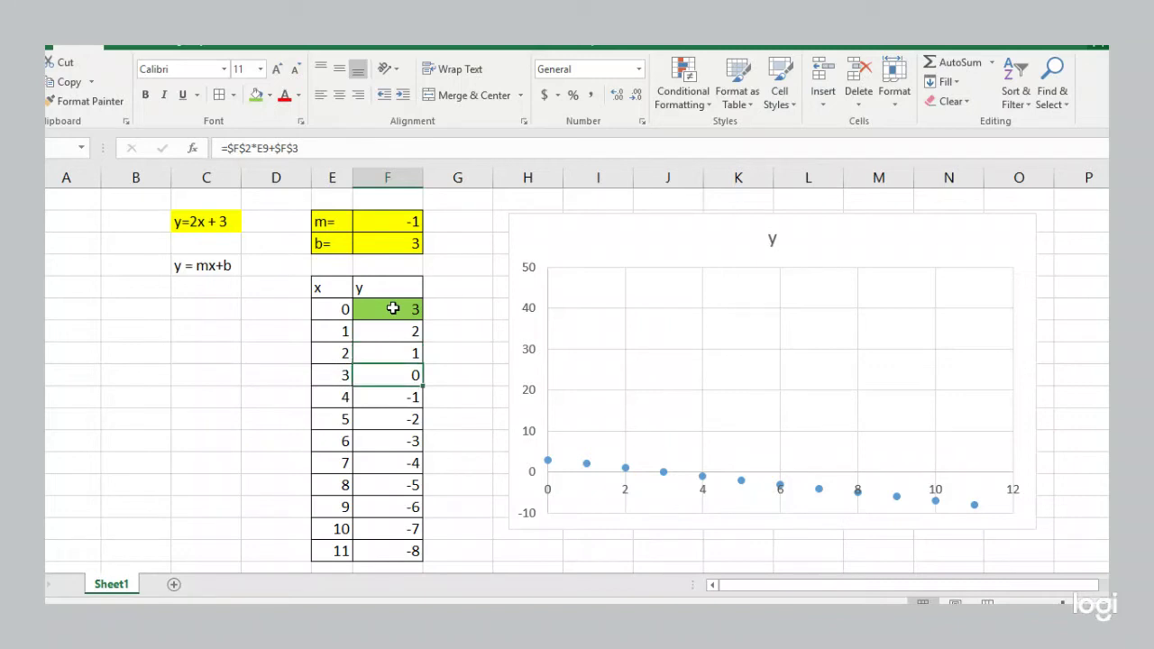
key(Down)
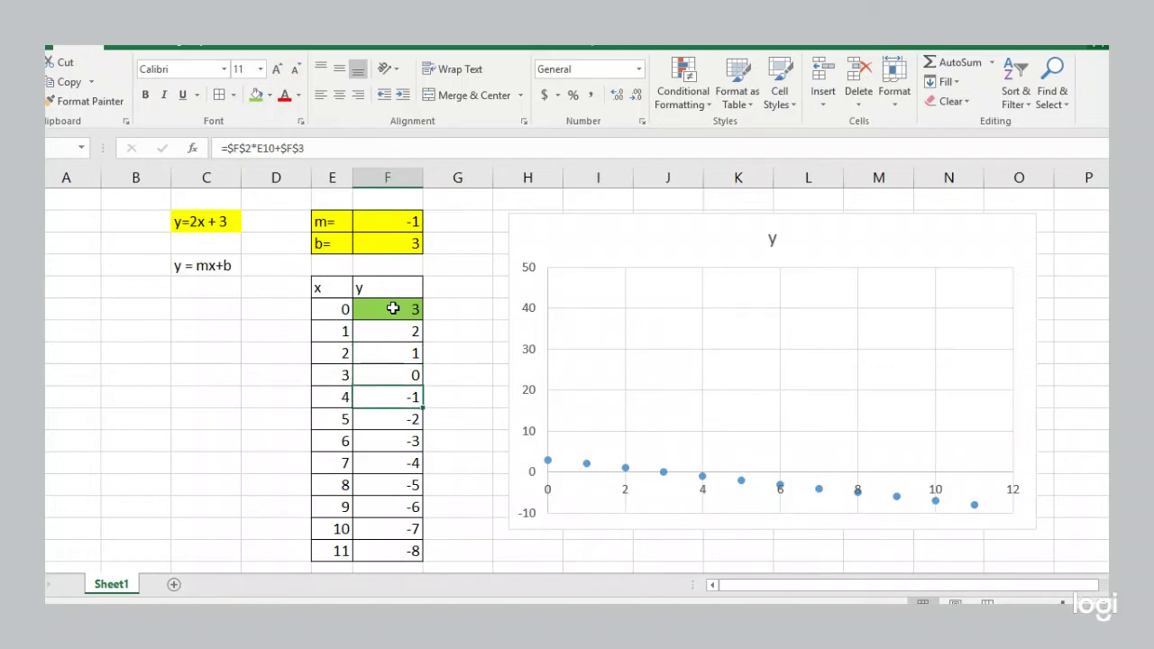
key(Down)
key(Down)
key(Down)
key(Down)
key(Down)
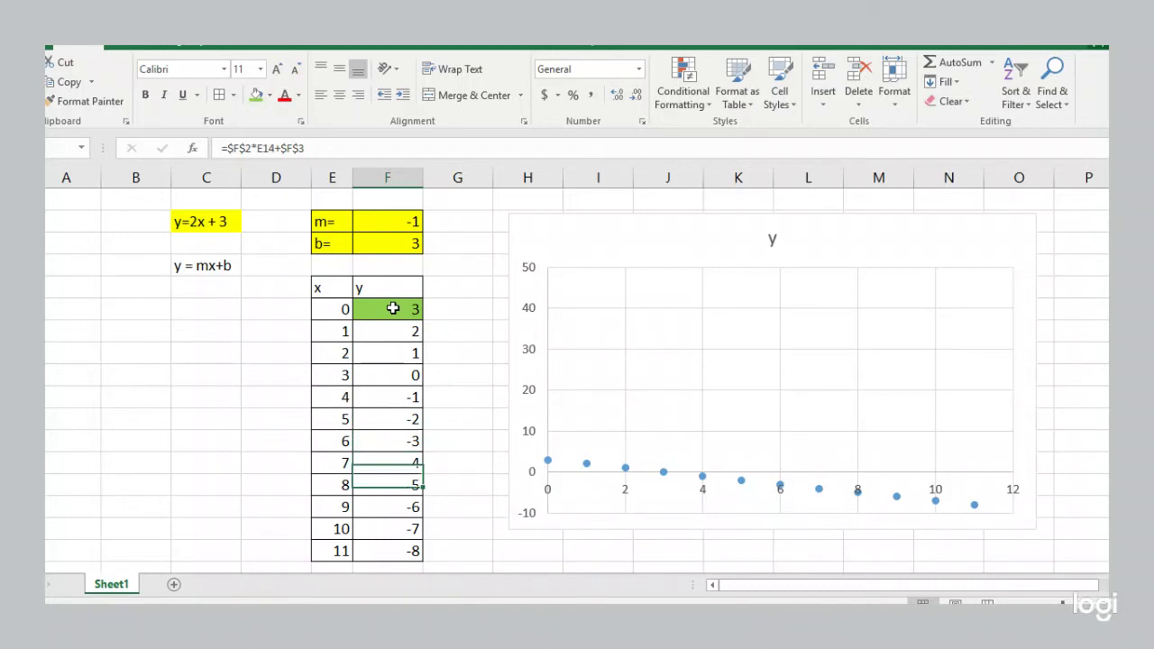
key(Down)
key(Down)
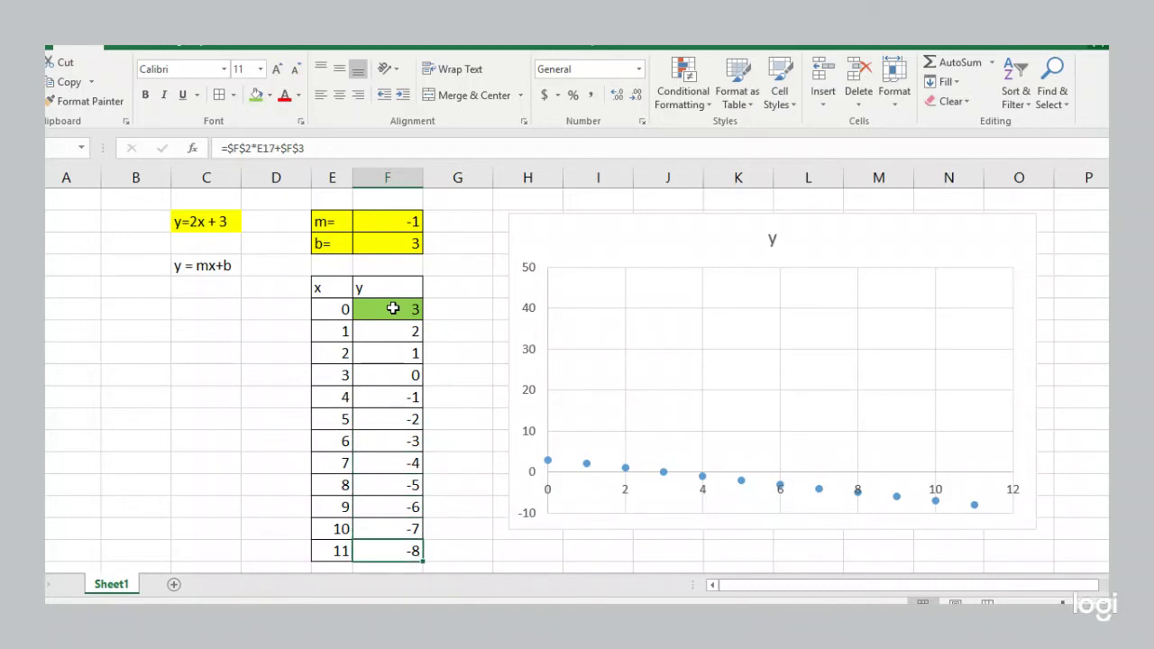
key(Up)
key(Up)
key(Up)
key(Up)
key(Up)
key(Up)
key(Up)
key(Up)
key(Up)
key(Up)
key(Up)
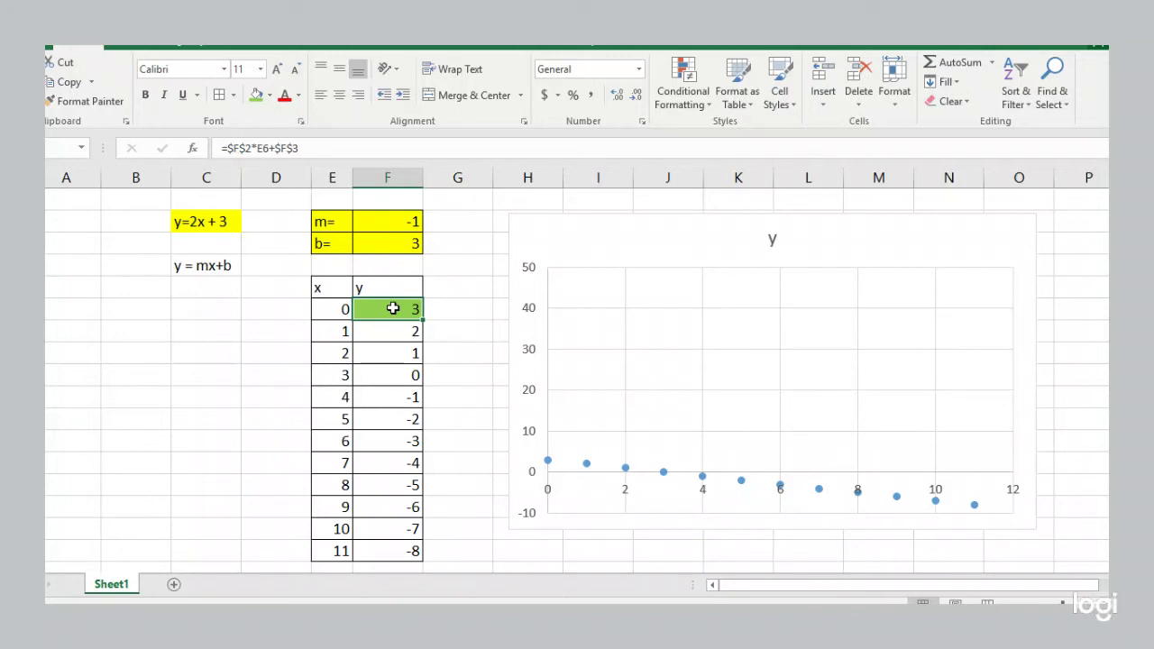
Set the intercept b to 20 and inspect the formula in F6
click(387, 247)
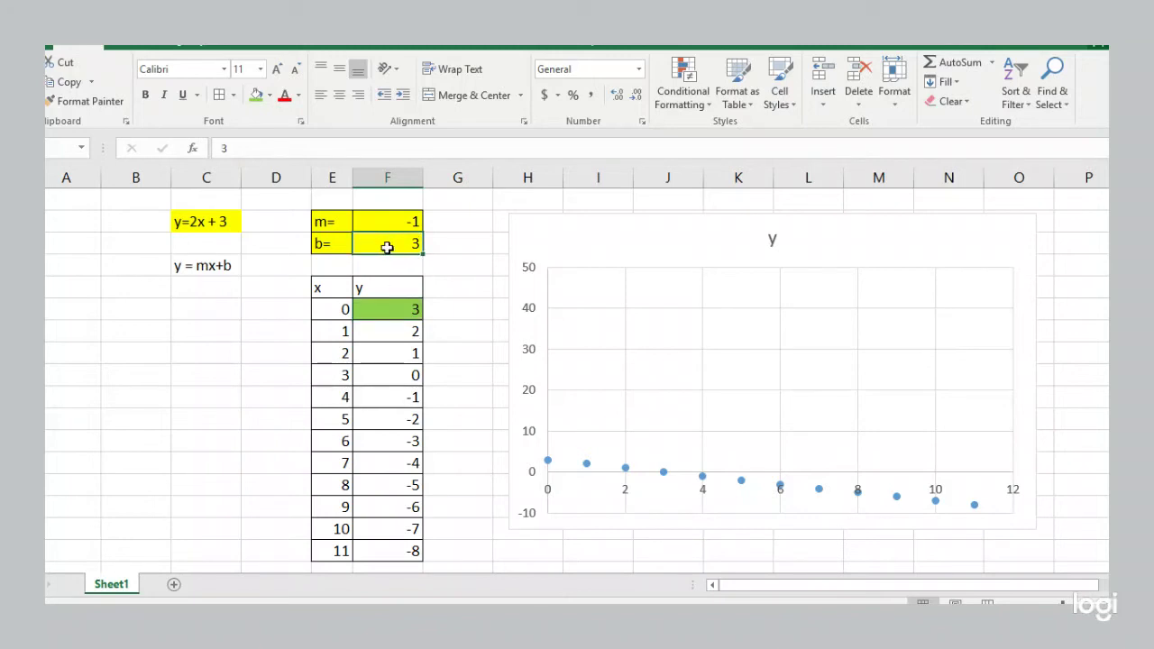
text(20)
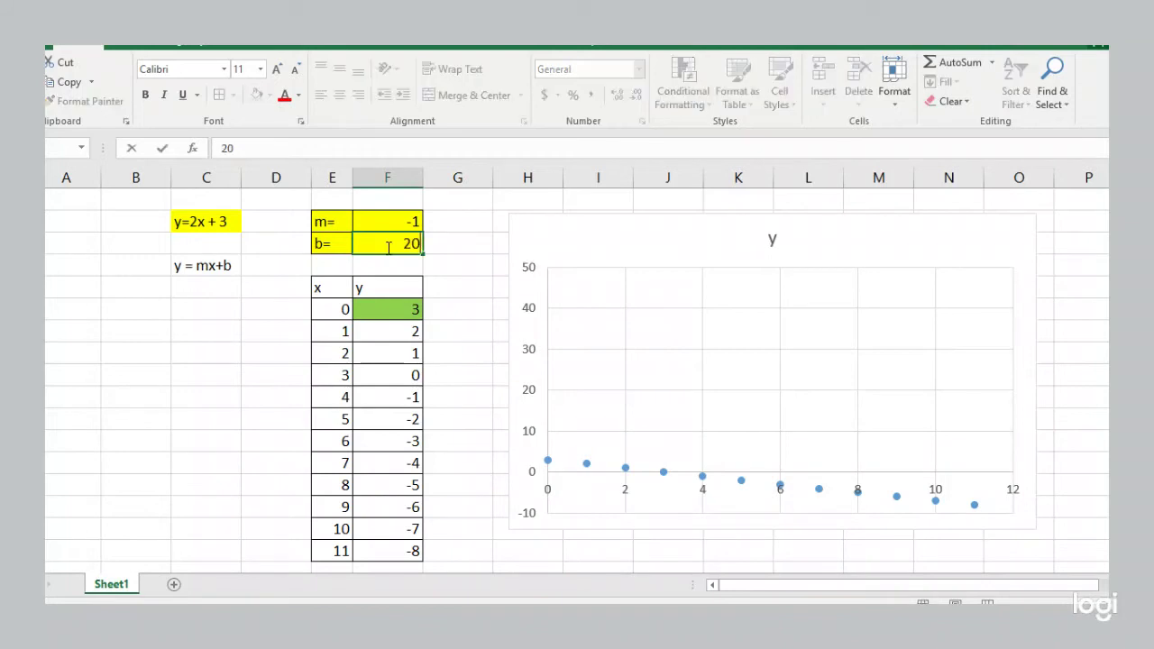
key(Return)
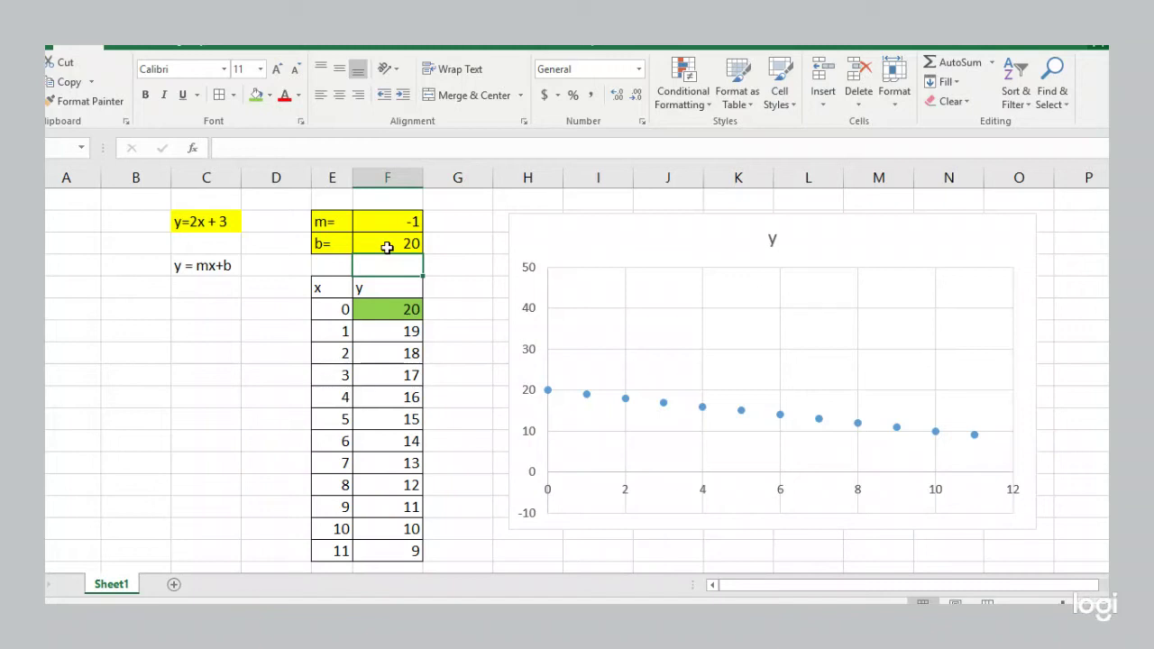
click(379, 307)
Change the intercept b to 30 and inspect the y formulas in F8–F10
click(387, 249)
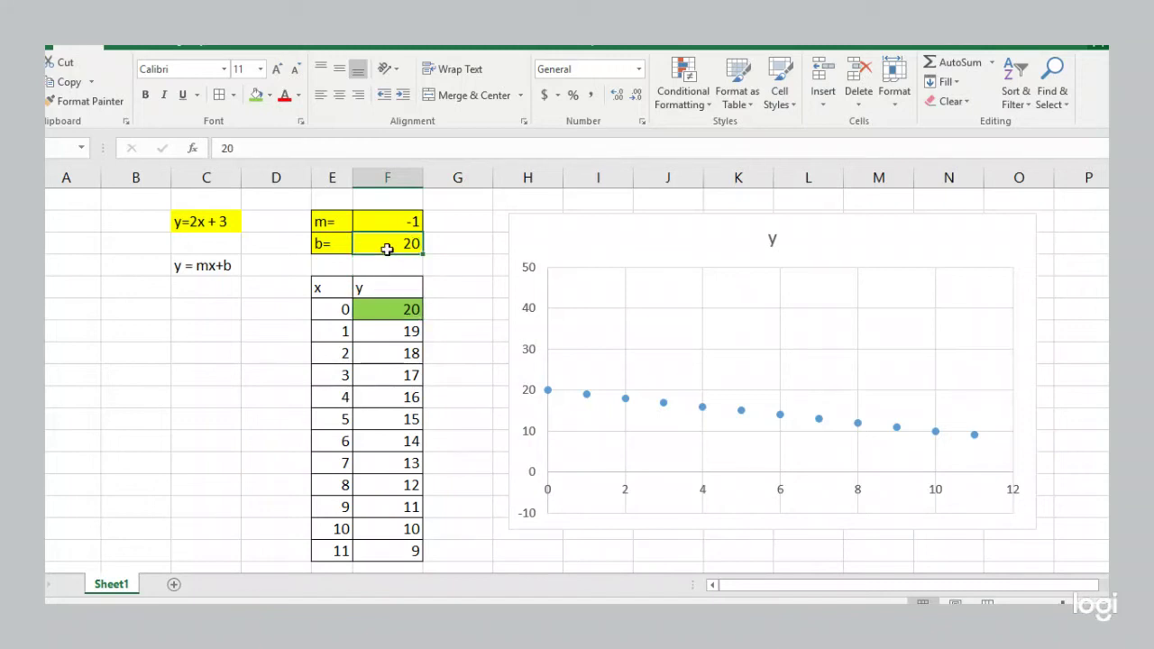
text(30)
key(Return)
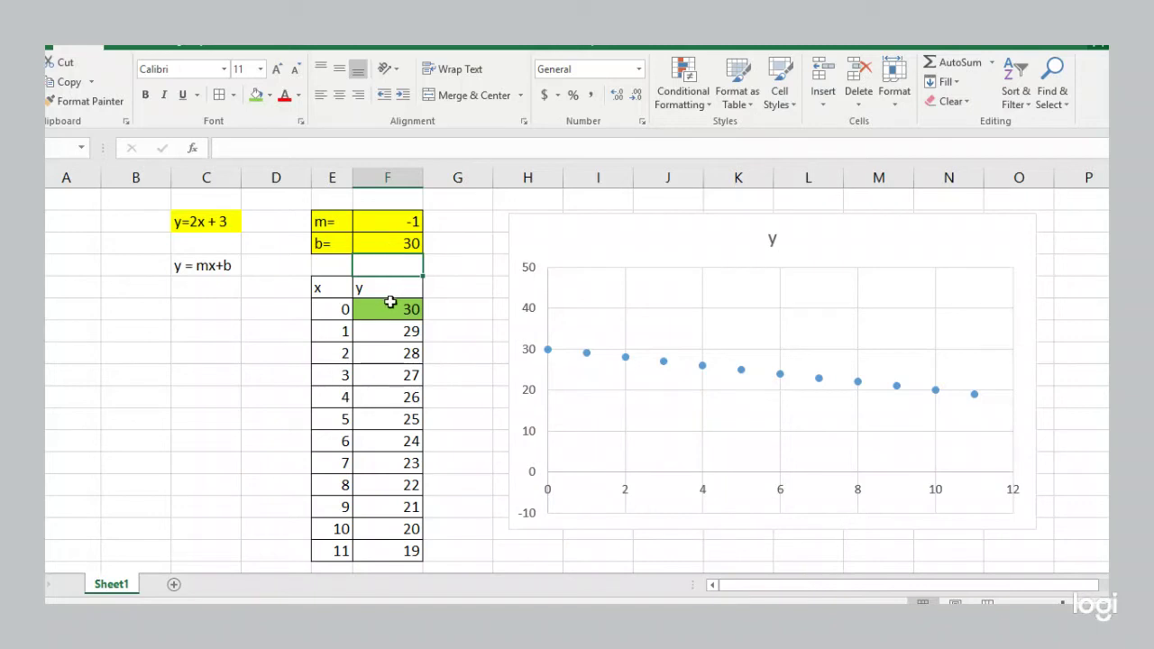
click(382, 354)
click(382, 374)
click(383, 395)
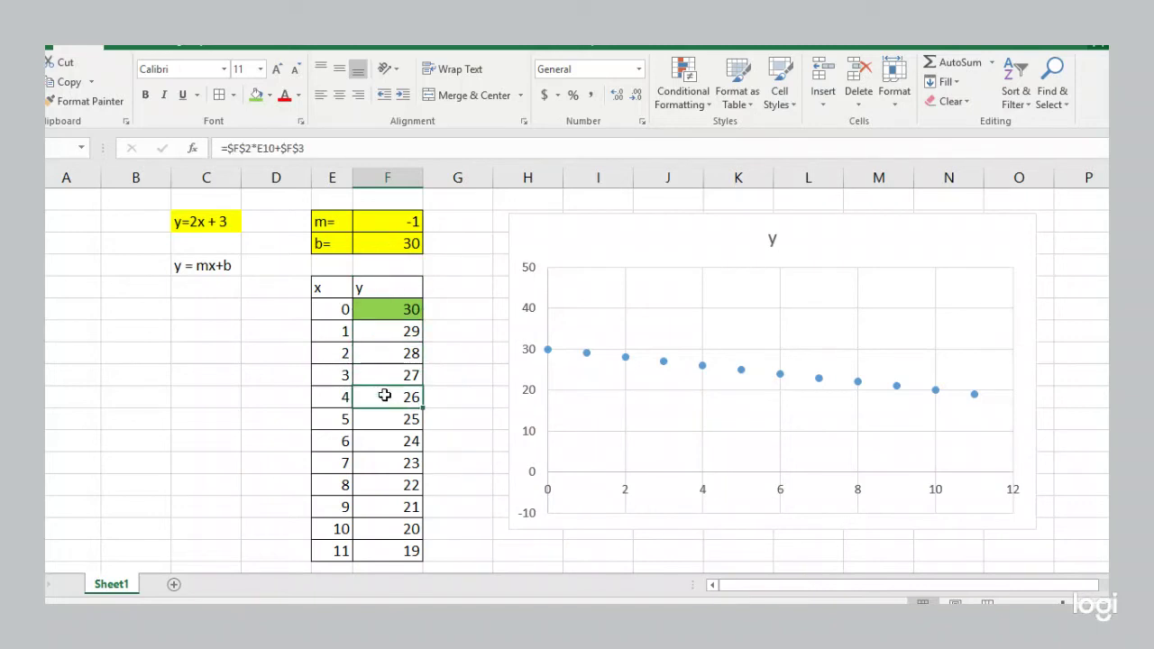
Try slopes of -4, -15 and -7 in the slope cell m
click(389, 222)
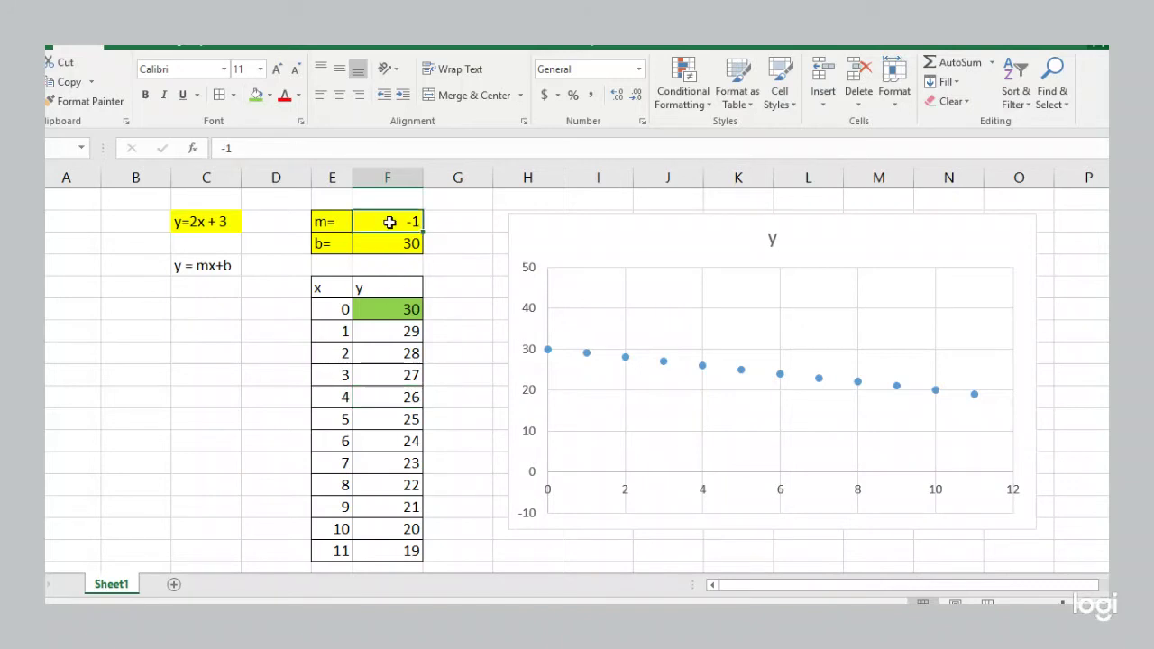
text(-4)
key(Return)
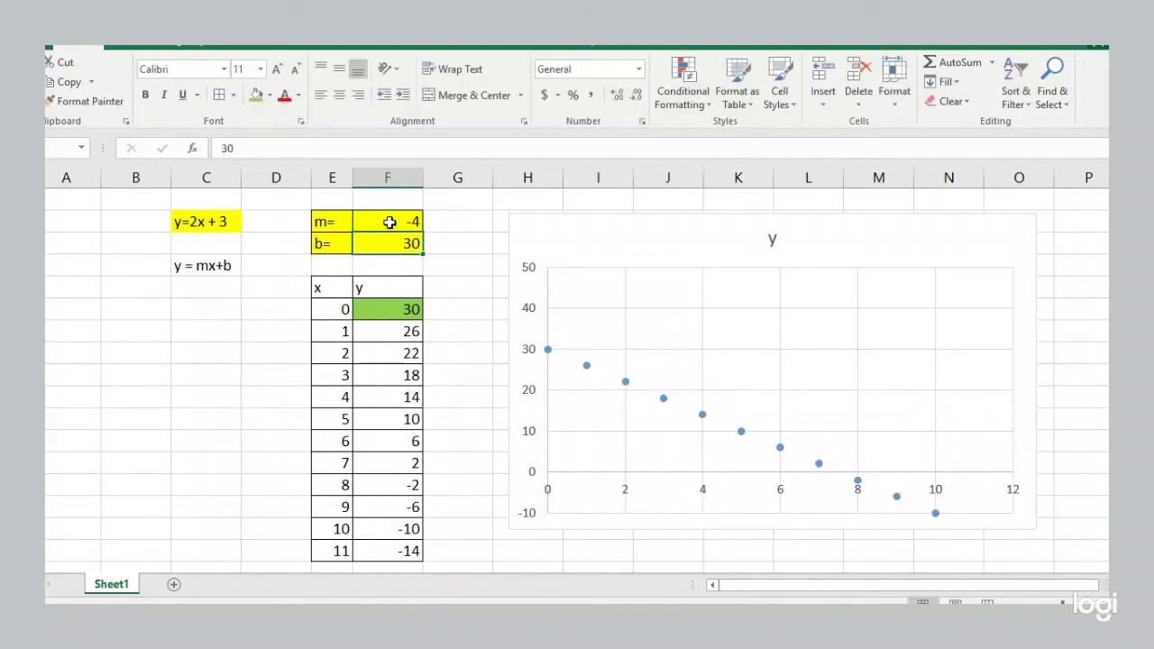
click(389, 222)
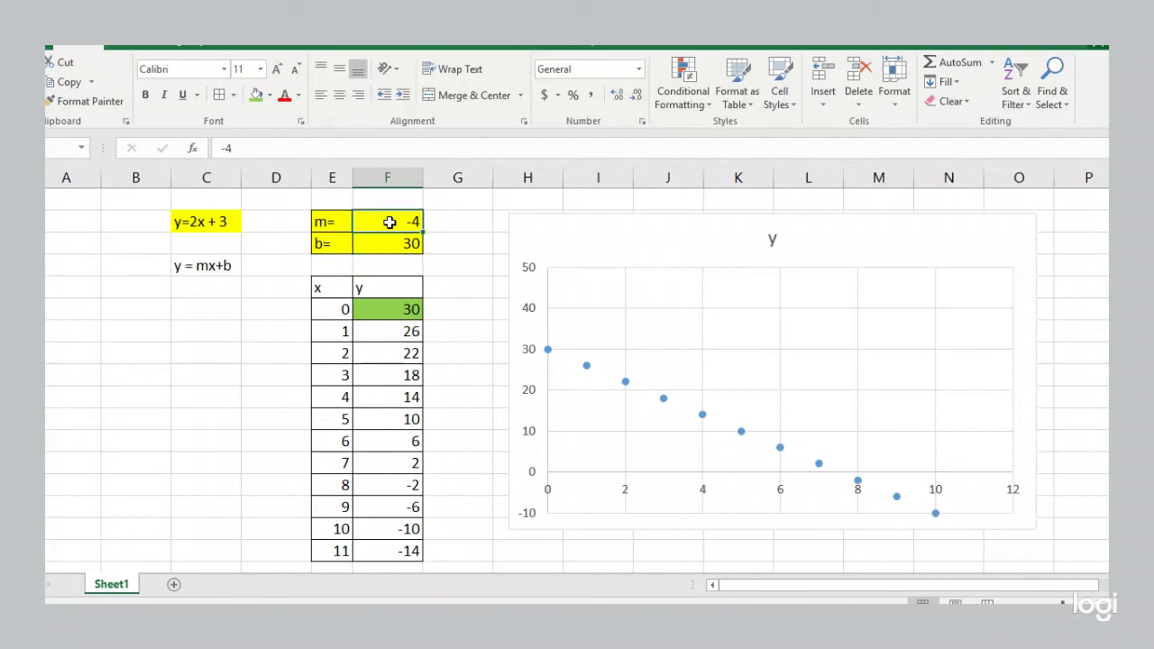
text(-15)
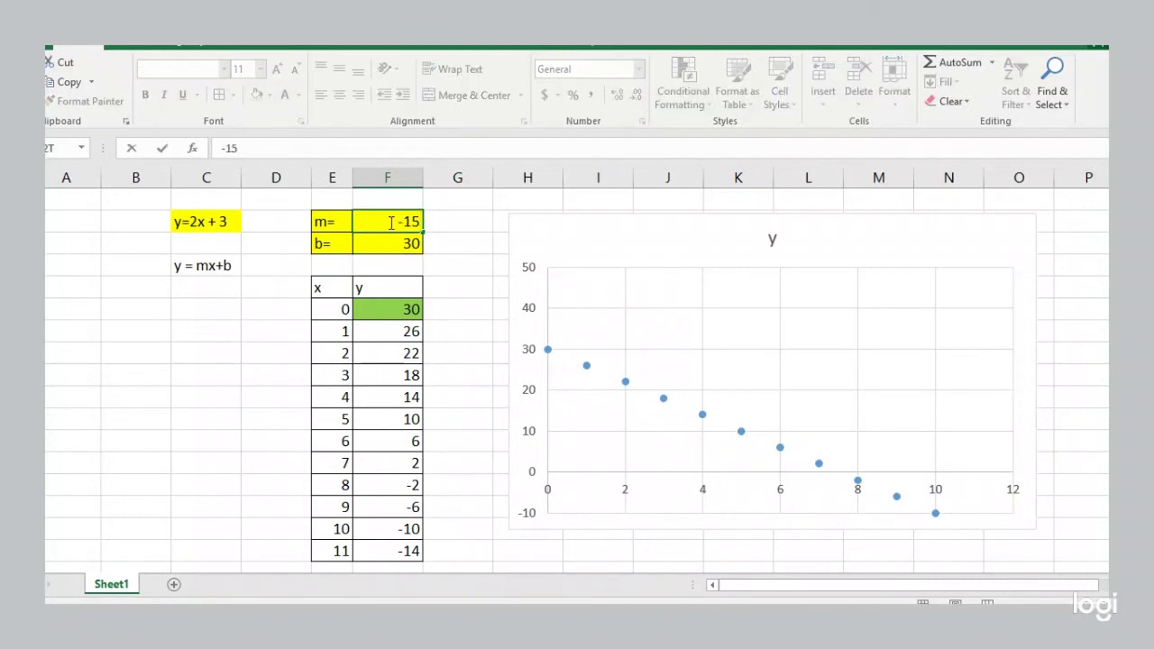
key(Return)
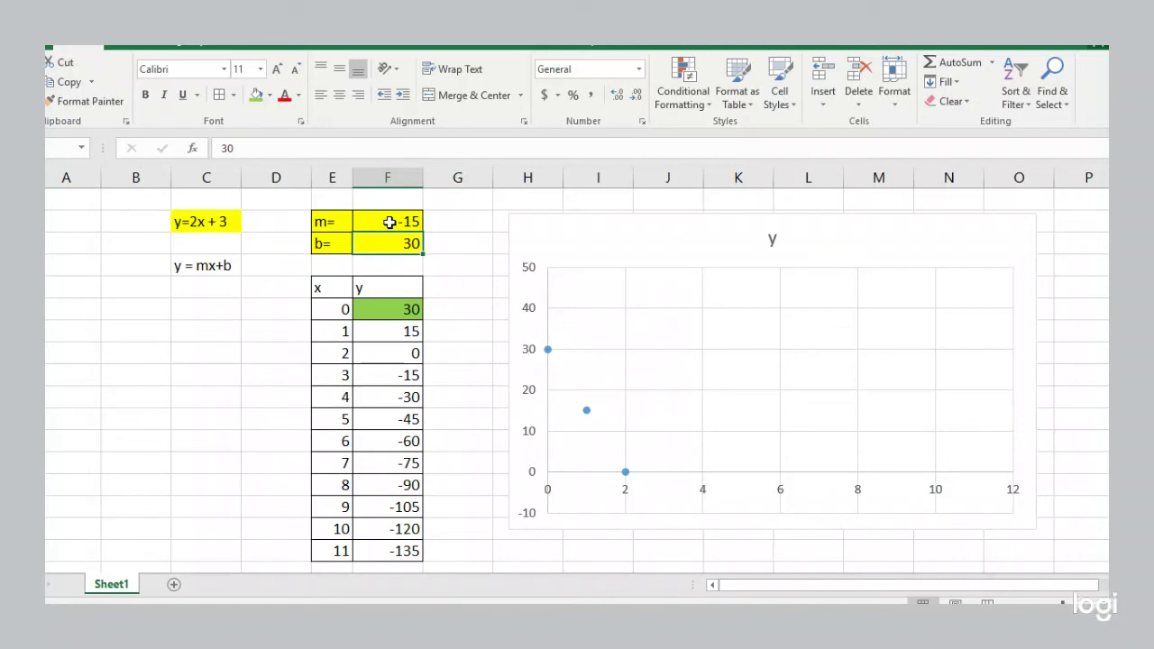
click(389, 222)
text(-7)
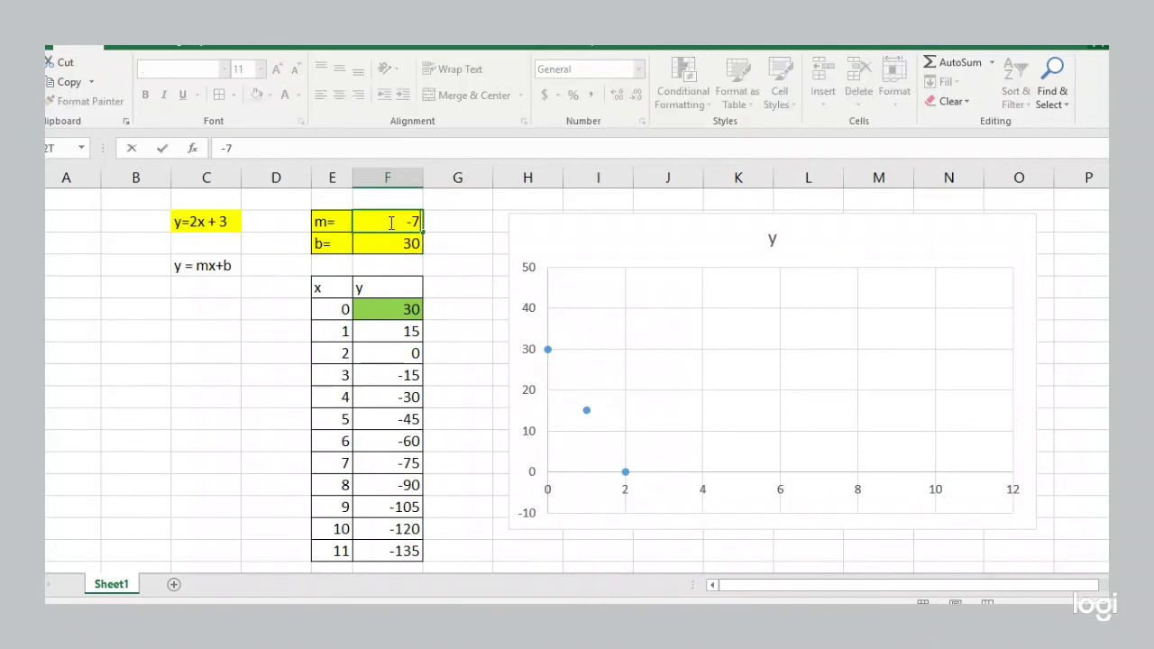
key(Return)
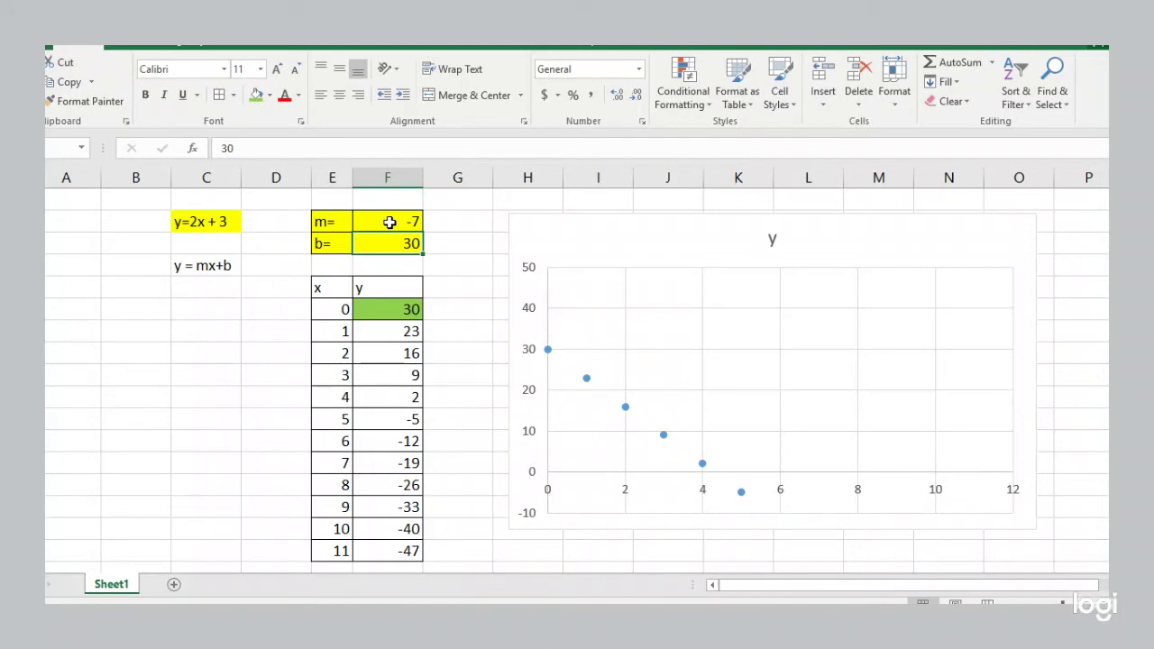
Step the slope m through -5 and -2 down to 0, then select the y formula cells
click(390, 222)
text(-5)
key(Return)
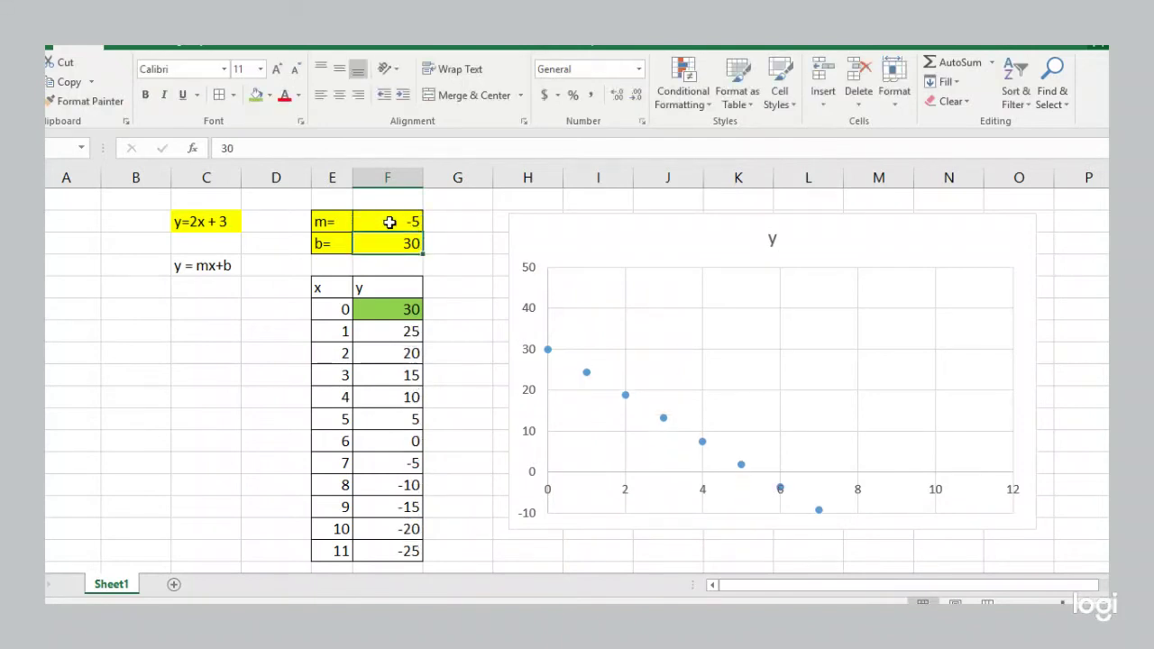
click(389, 222)
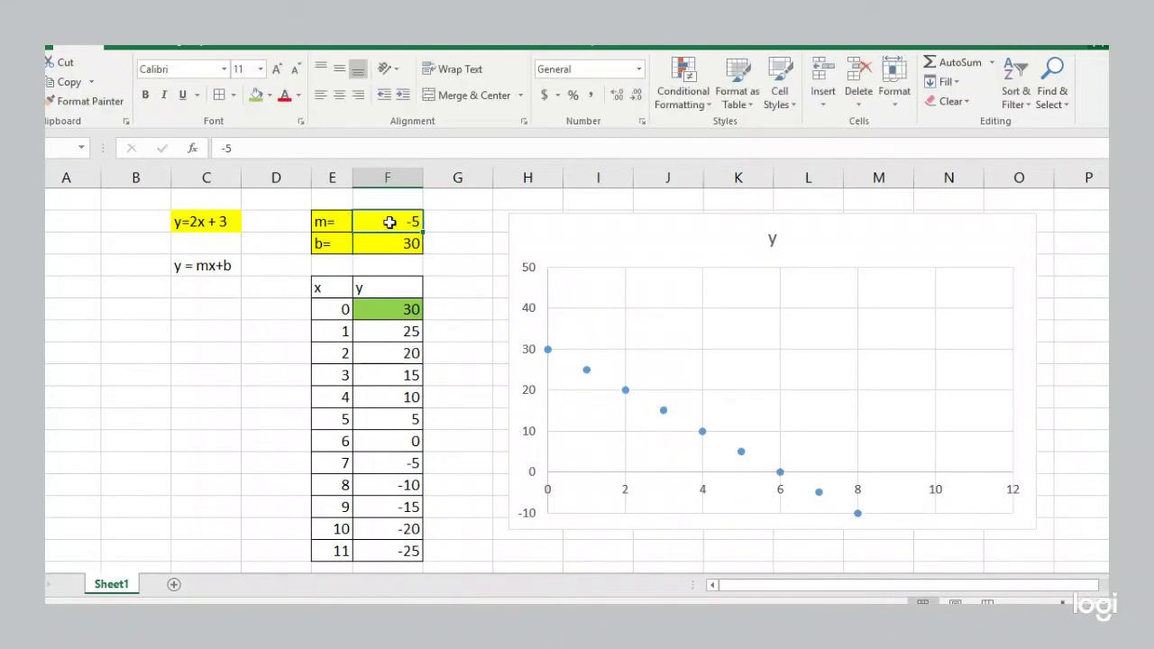
text(-2)
key(Return)
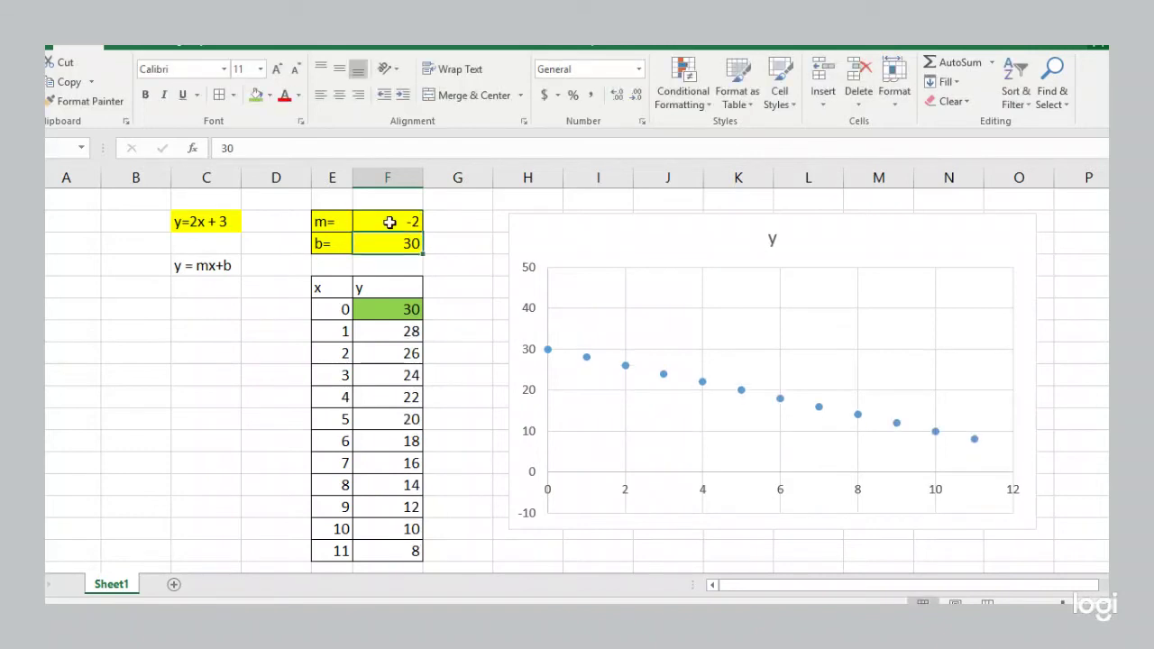
click(390, 222)
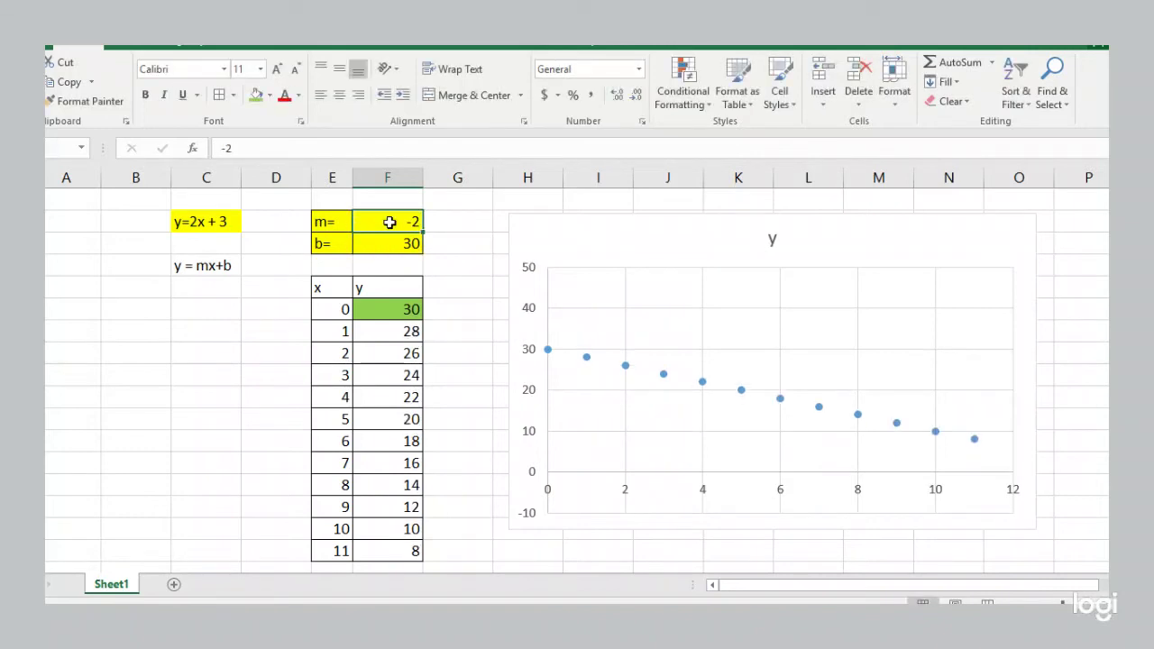
text(0)
key(Return)
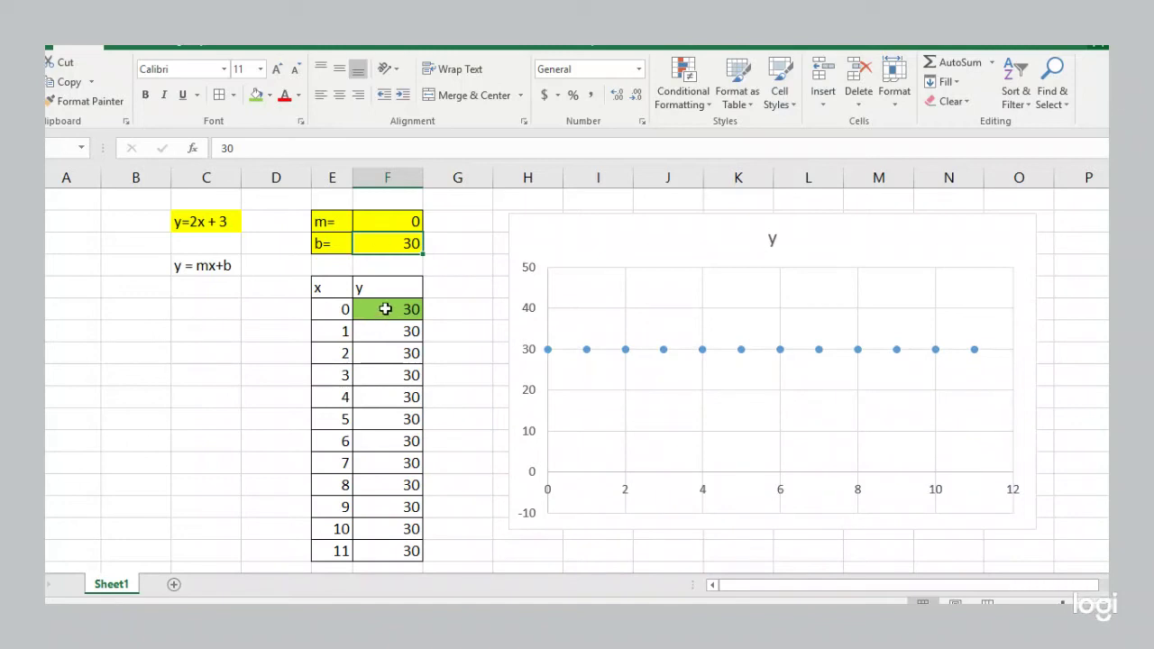
drag(385, 309, 397, 542)
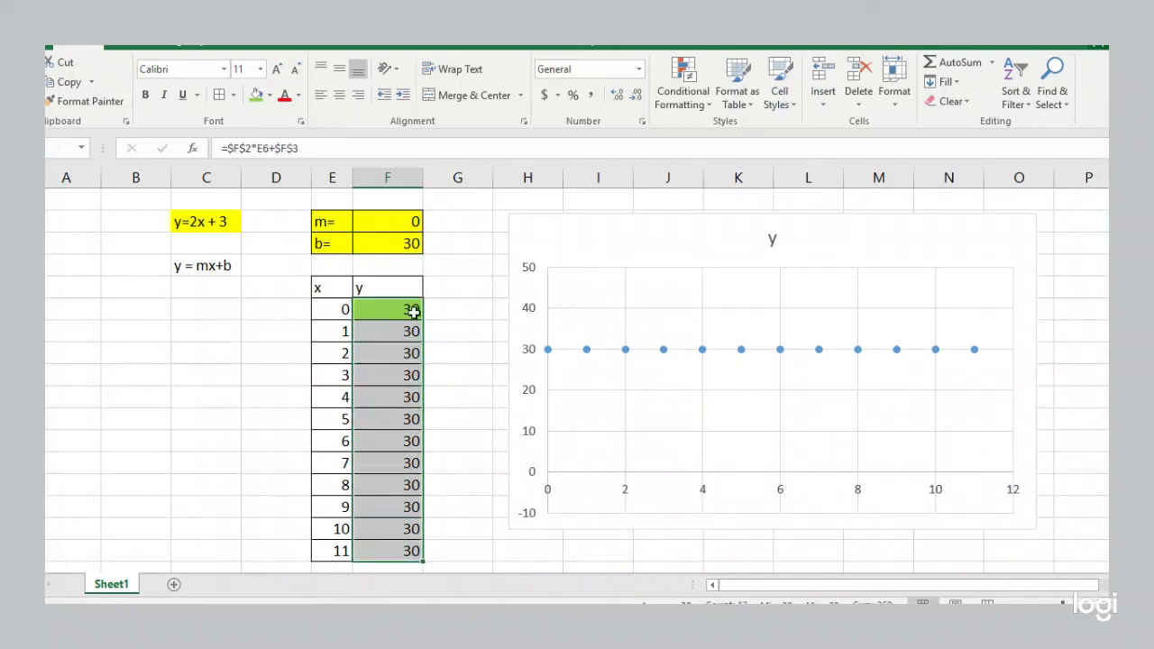
Step the slope m through 1 and 3 to 6, then enter 10 as the intercept b
click(391, 223)
text(1)
key(Return)
click(390, 223)
text(3)
key(Return)
click(390, 223)
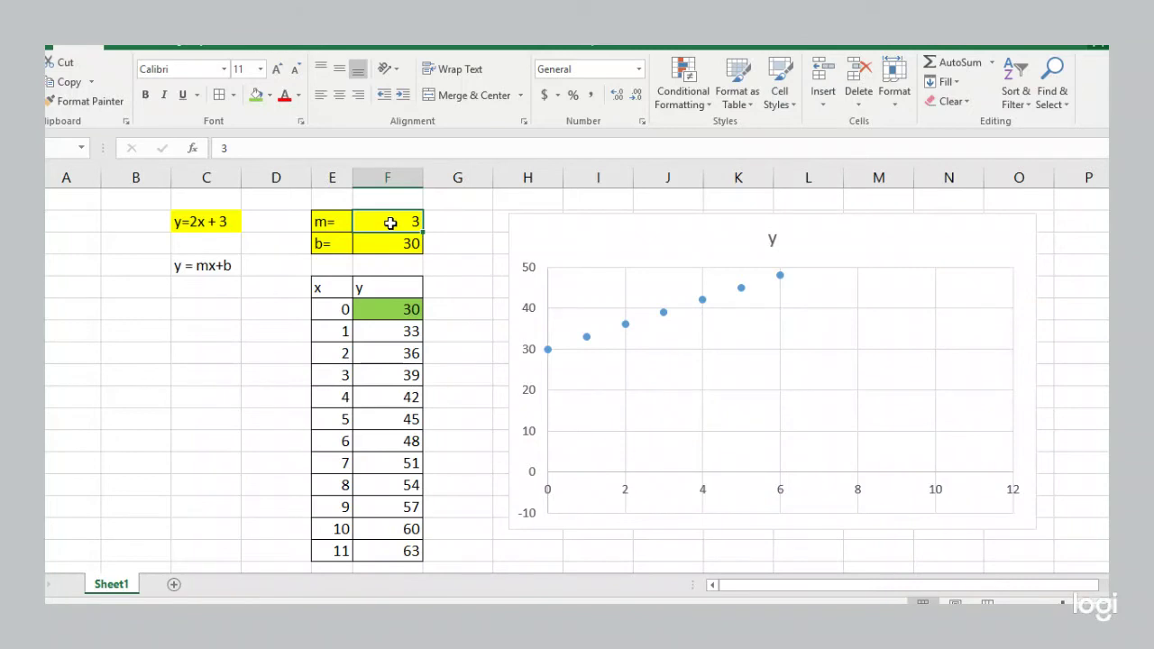
text(6)
key(Return)
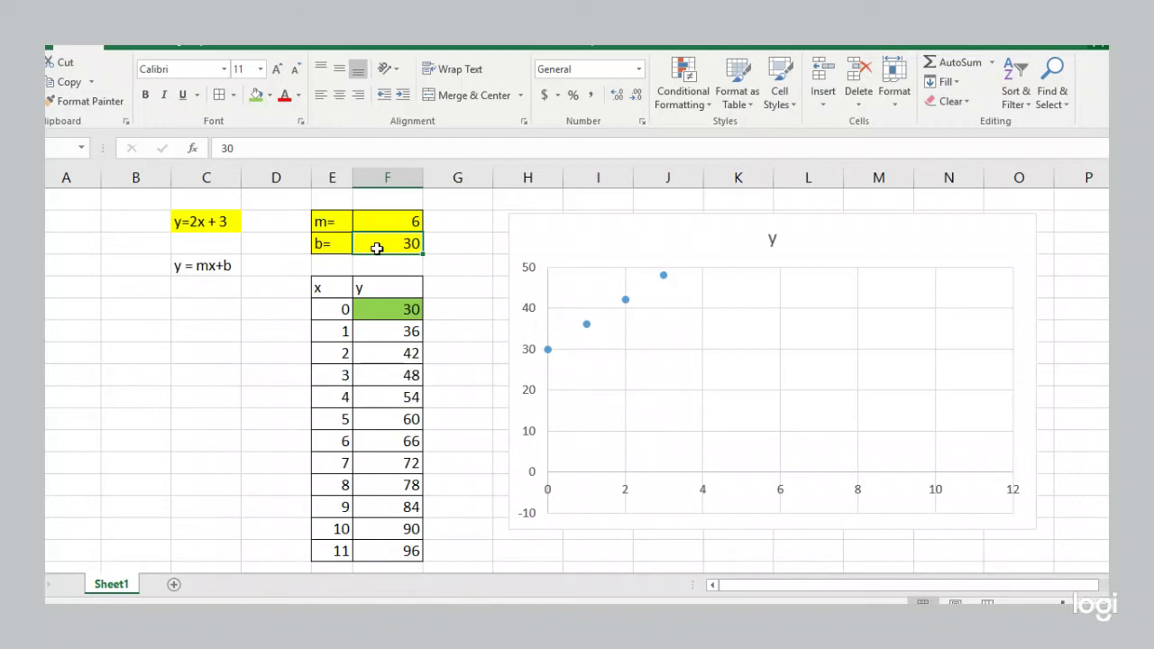
text(10)
key(Return)
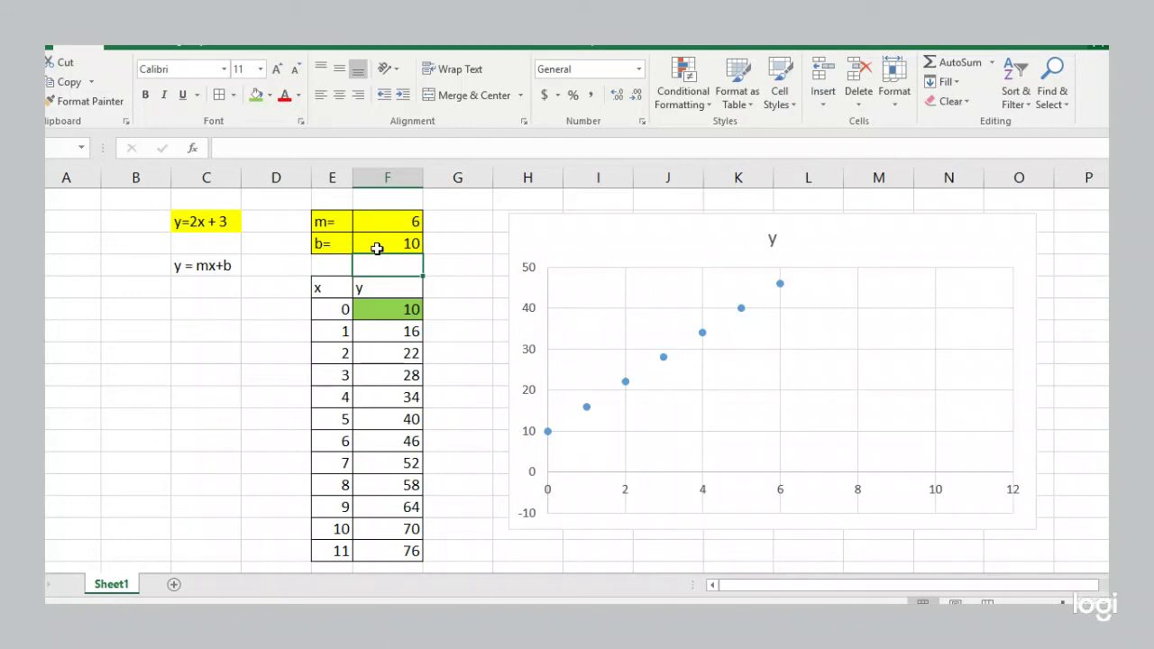
Change the slope m to 15 and the intercept b to 50
click(376, 225)
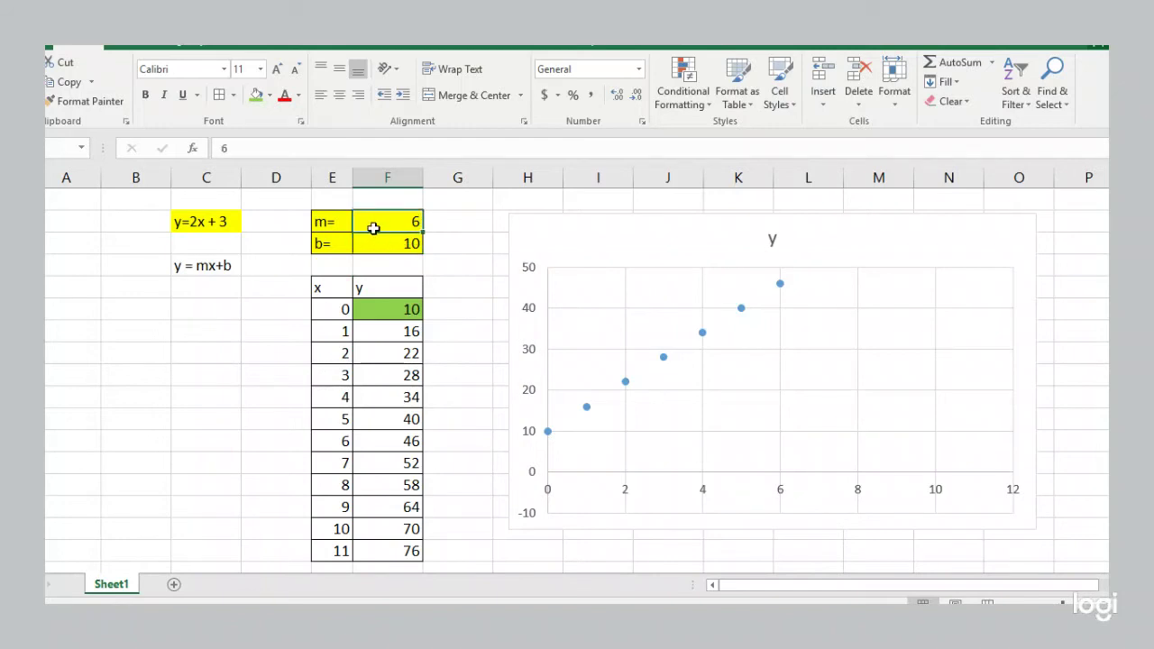
text(10)
key(BackSpace)
text(5)
key(Return)
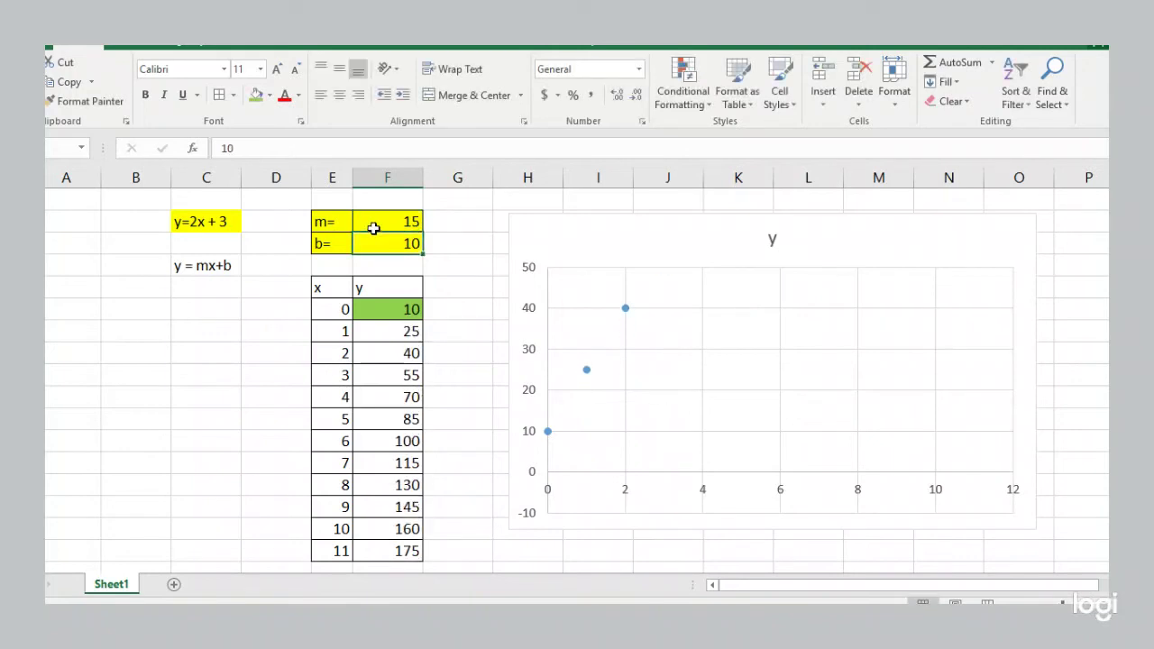
text(50)
key(Return)
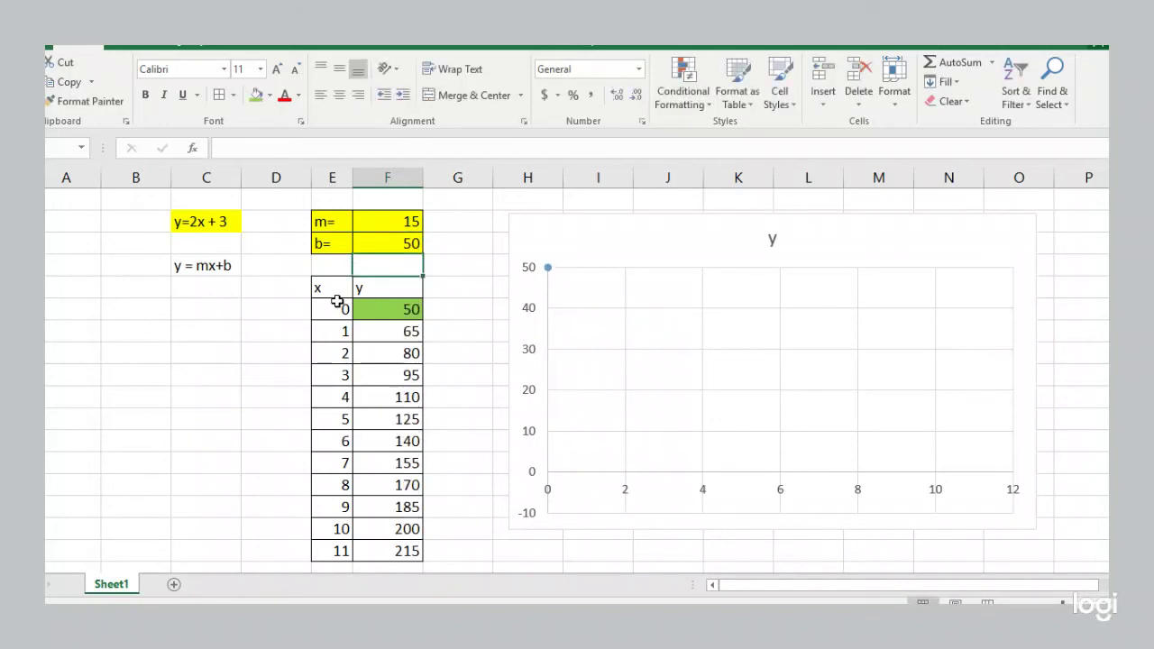
Select the x values 0 through 5 and the y formula cells down the column
drag(335, 307, 328, 546)
click(366, 419)
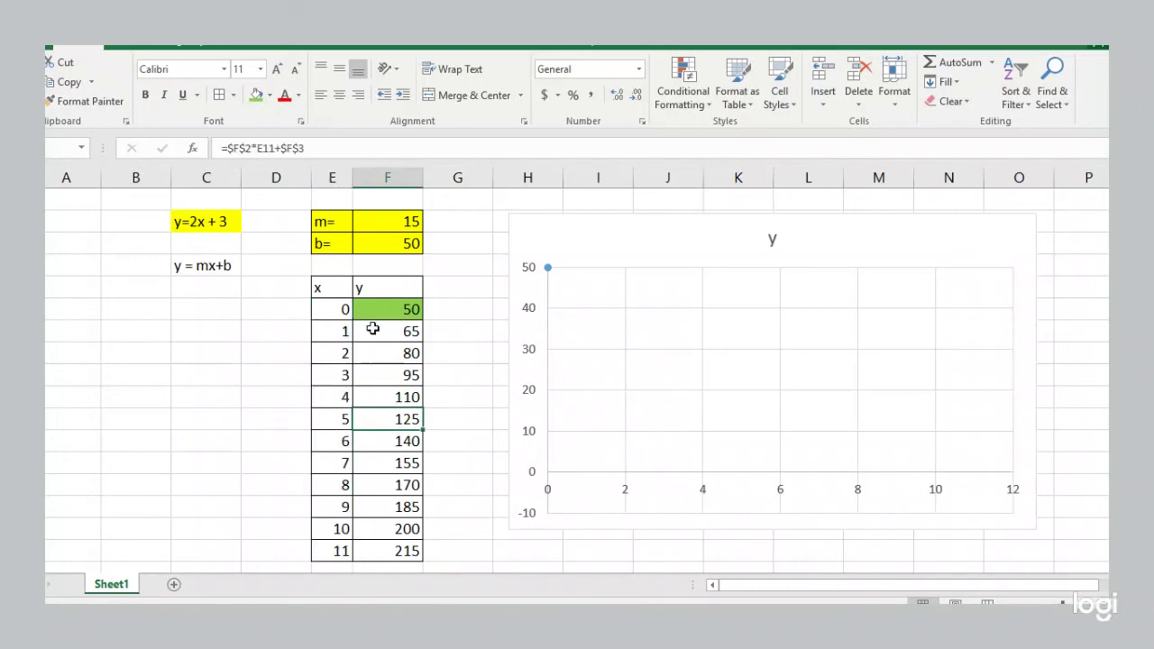
drag(373, 309, 366, 551)
Open Format Axis for the chart's vertical axis and reset its bounds to automatic
click(373, 417)
click(527, 310)
right_click(527, 310)
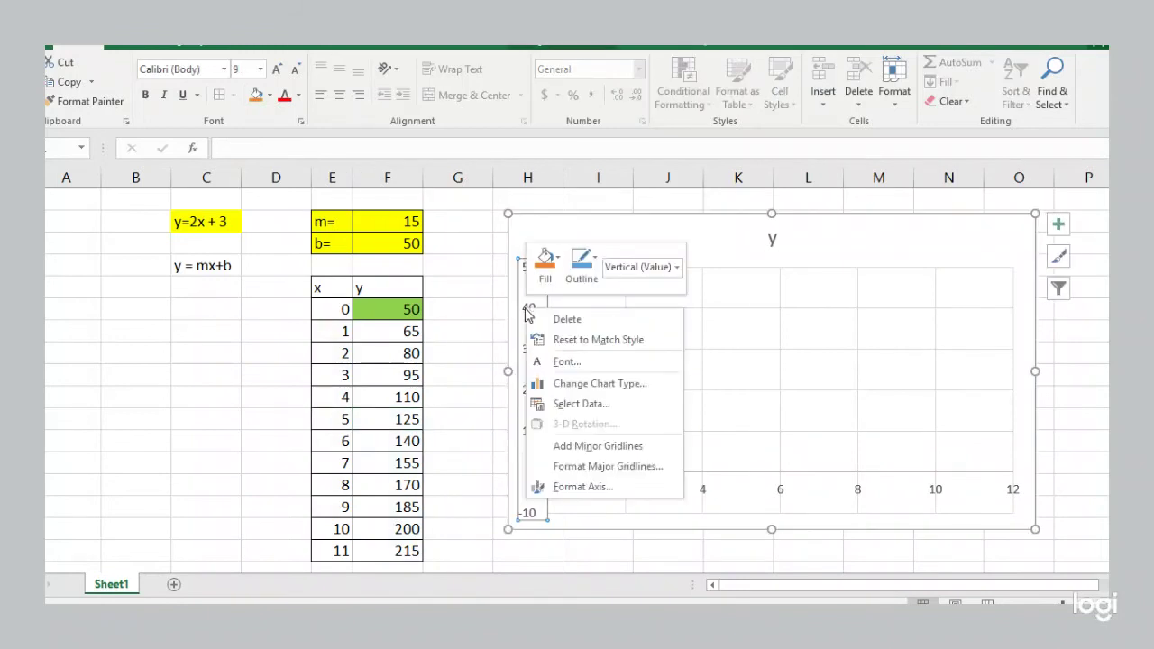
click(583, 487)
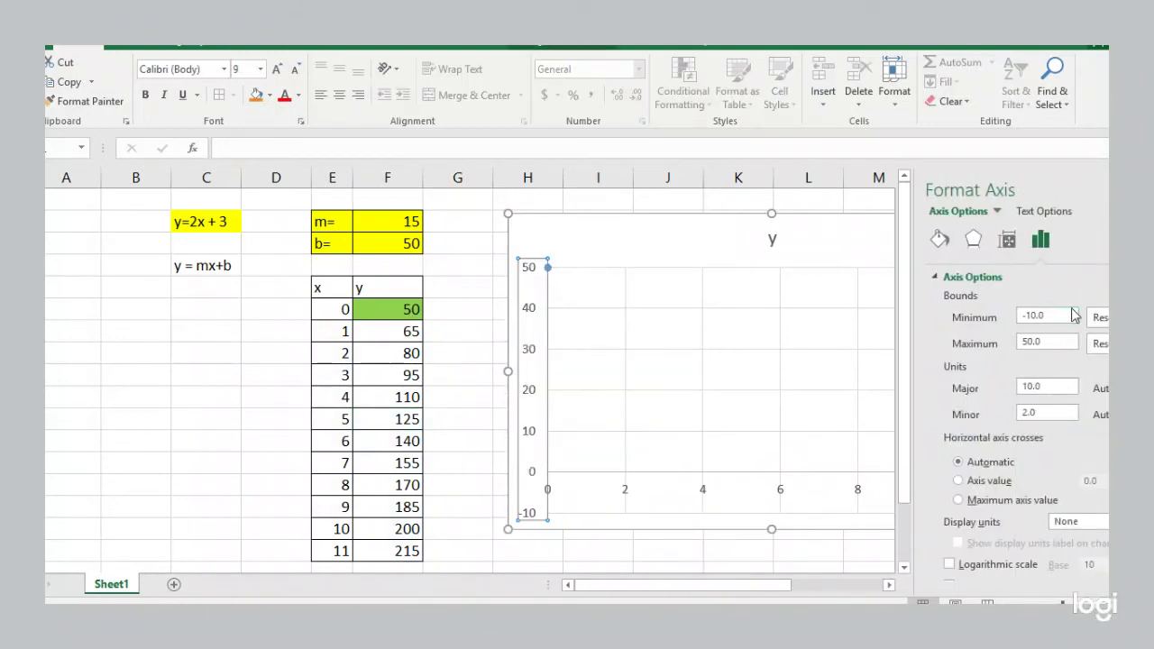
click(1099, 316)
click(1101, 343)
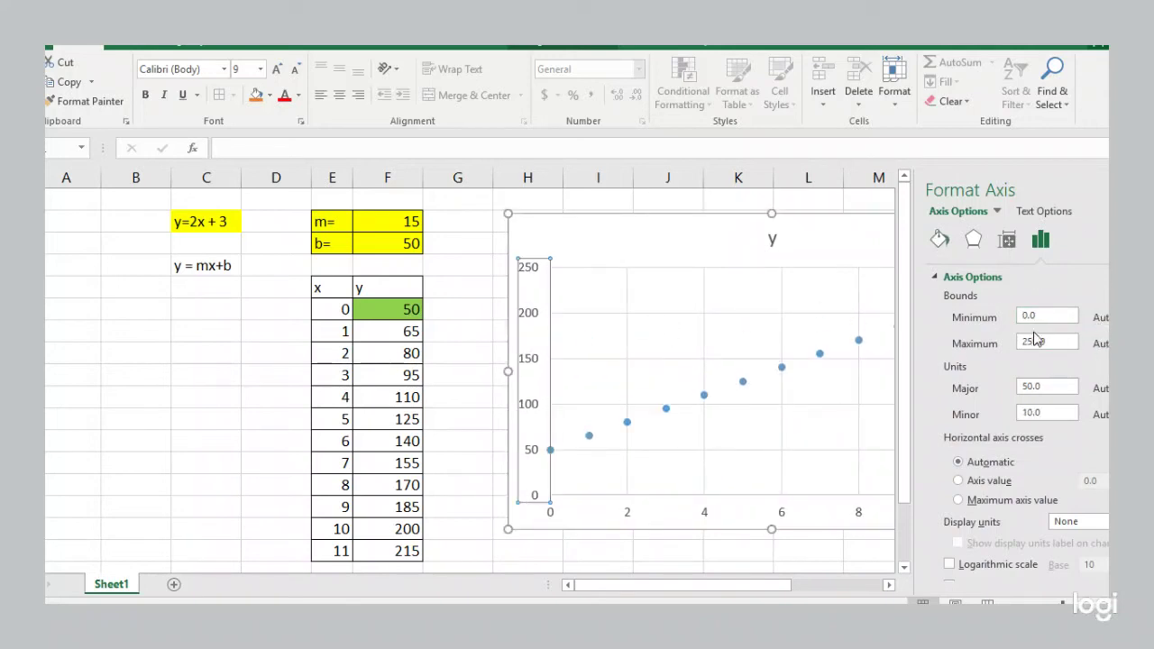
Set the vertical axis maximum to 300 and minimum to -10, then close the pane
drag(1048, 339, 995, 337)
text(300)
drag(1036, 316, 1018, 315)
text(-10)
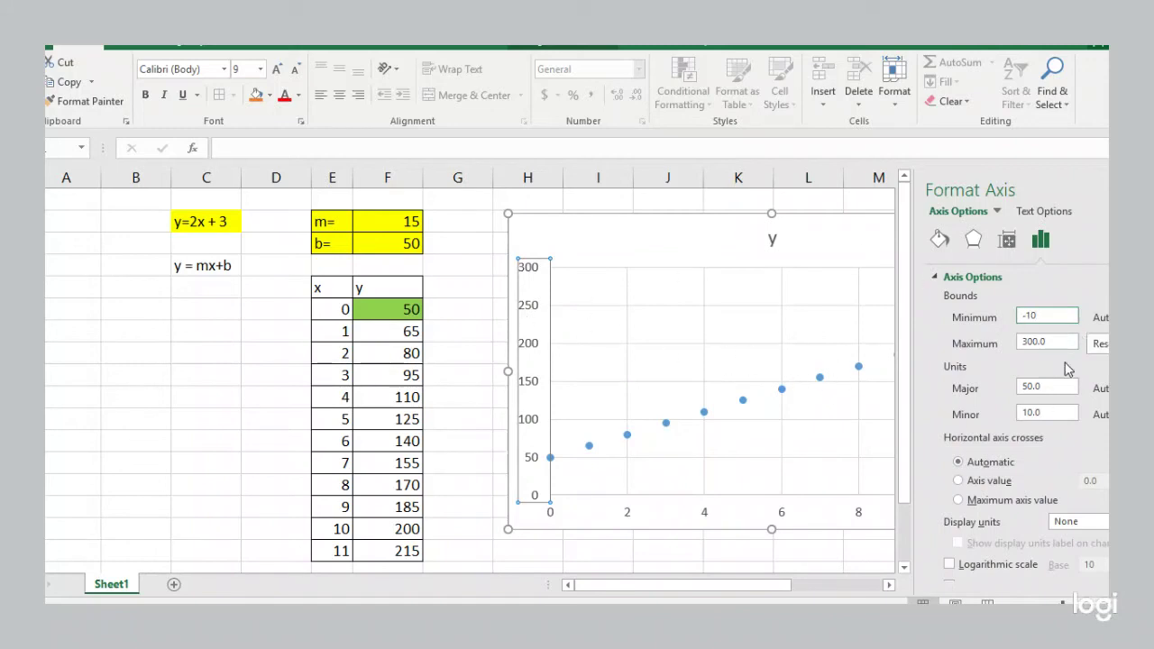
key(Return)
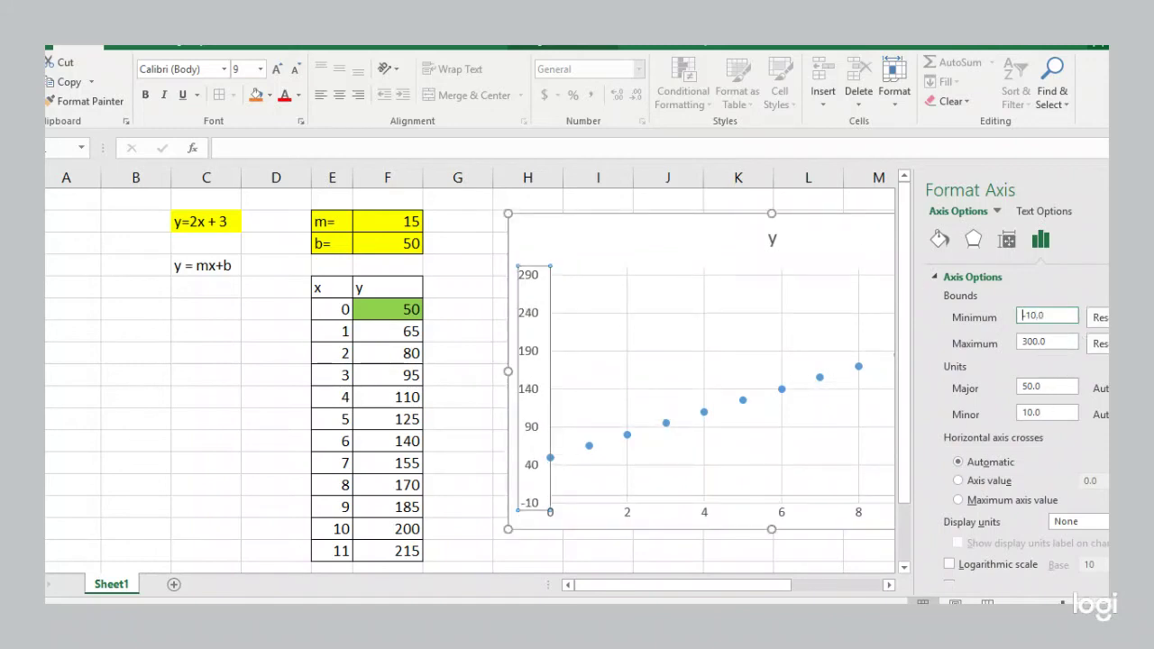
click(1095, 191)
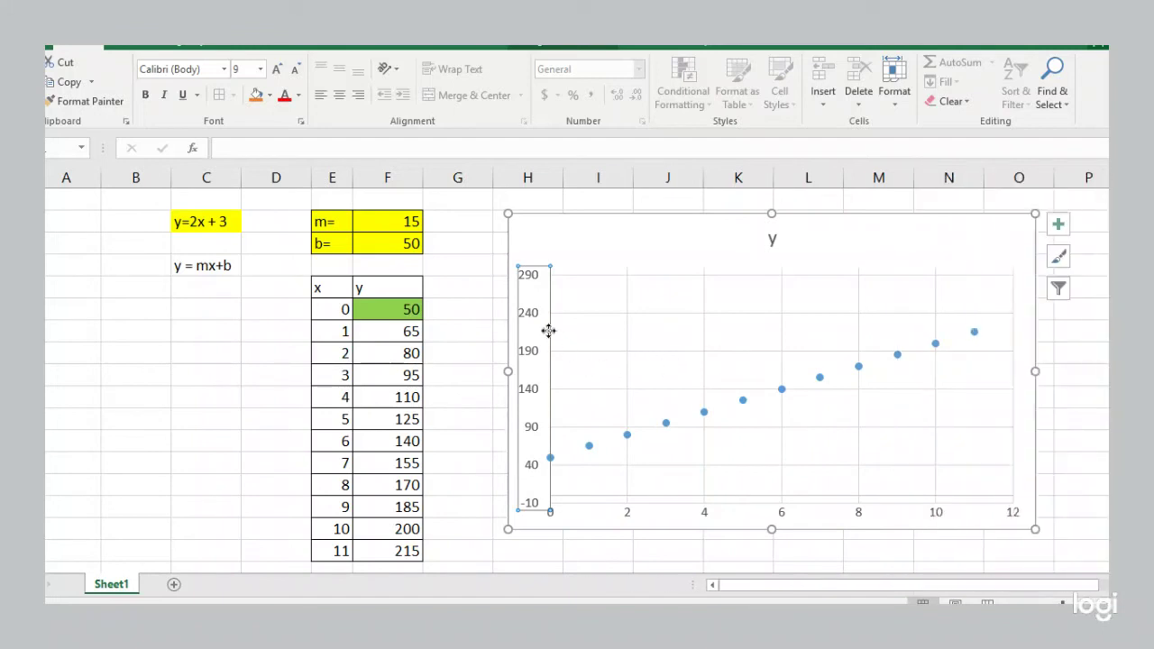
click(468, 310)
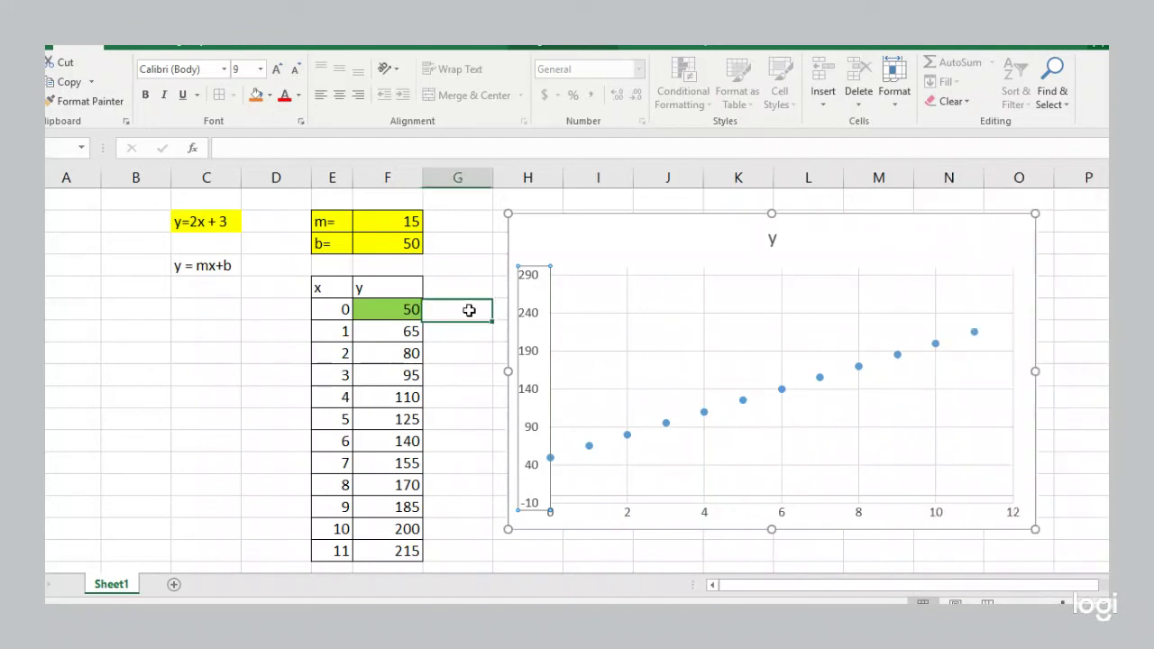
Set the intercept b to 100 and try a slope of 20
click(376, 243)
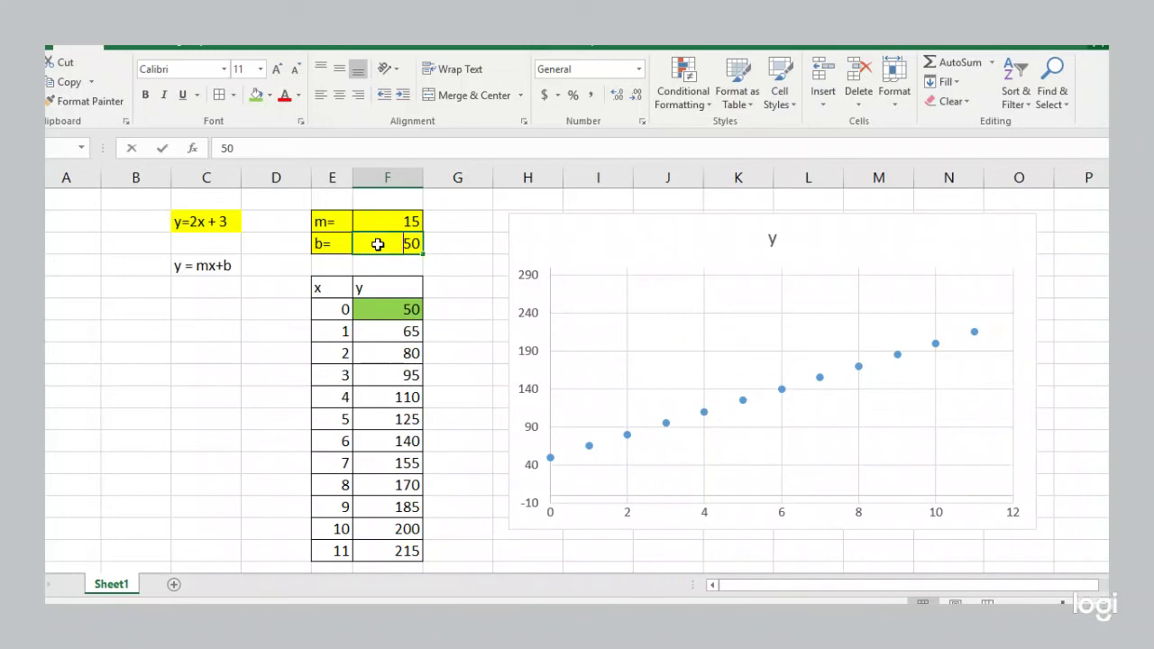
text(100)
key(Return)
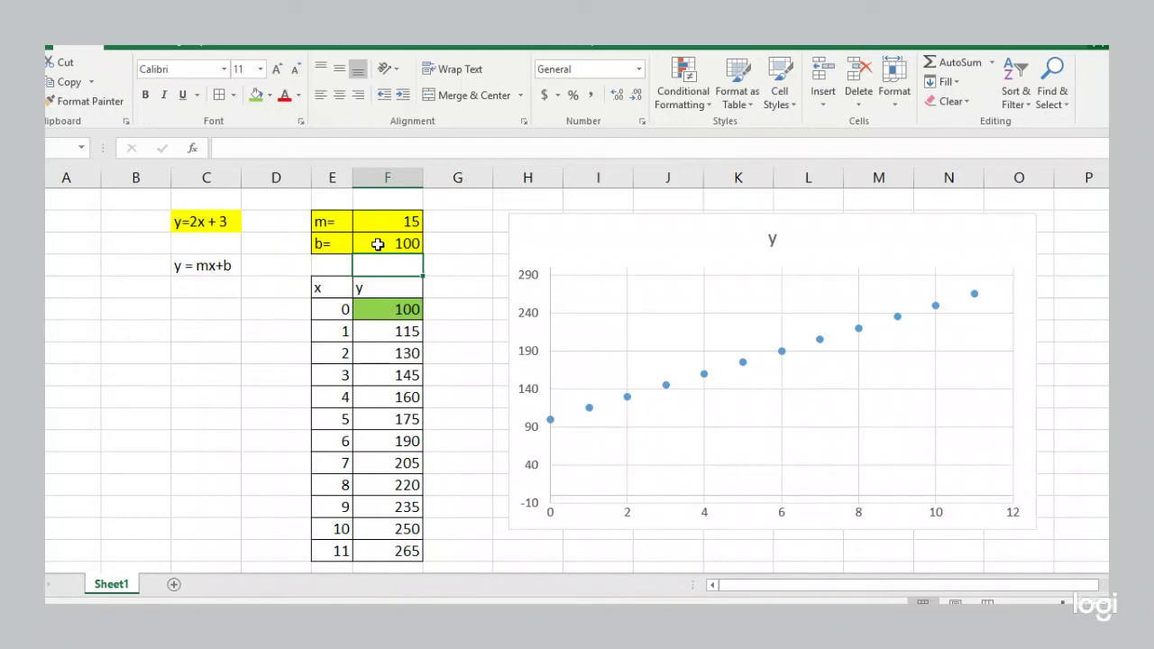
click(374, 225)
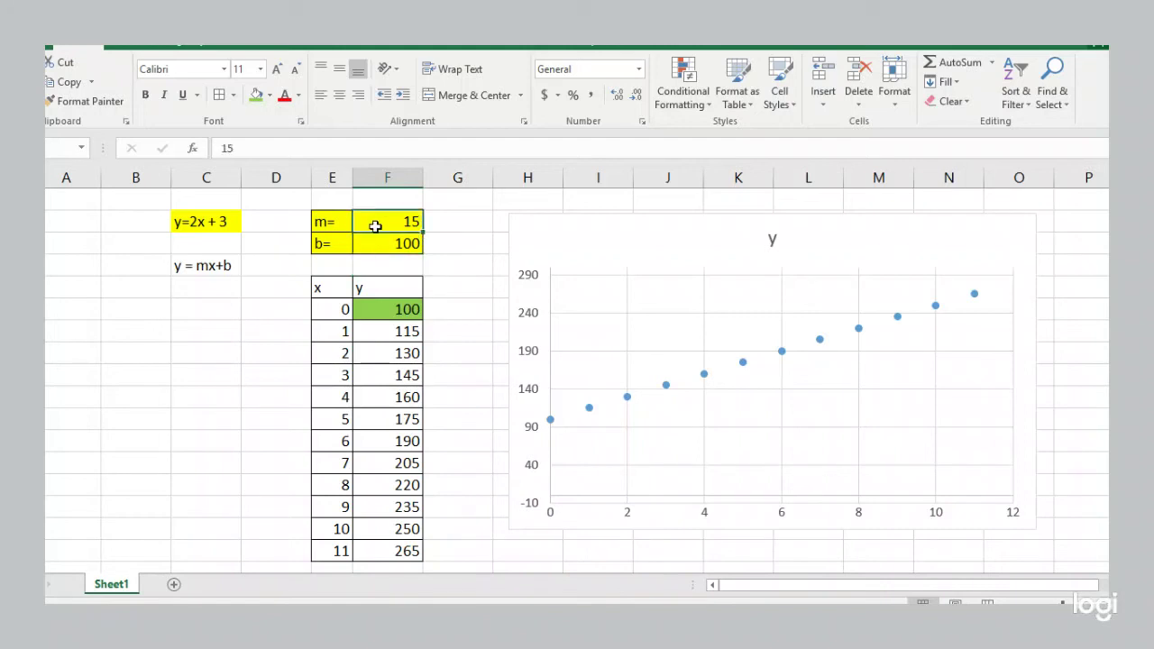
text(20)
key(Return)
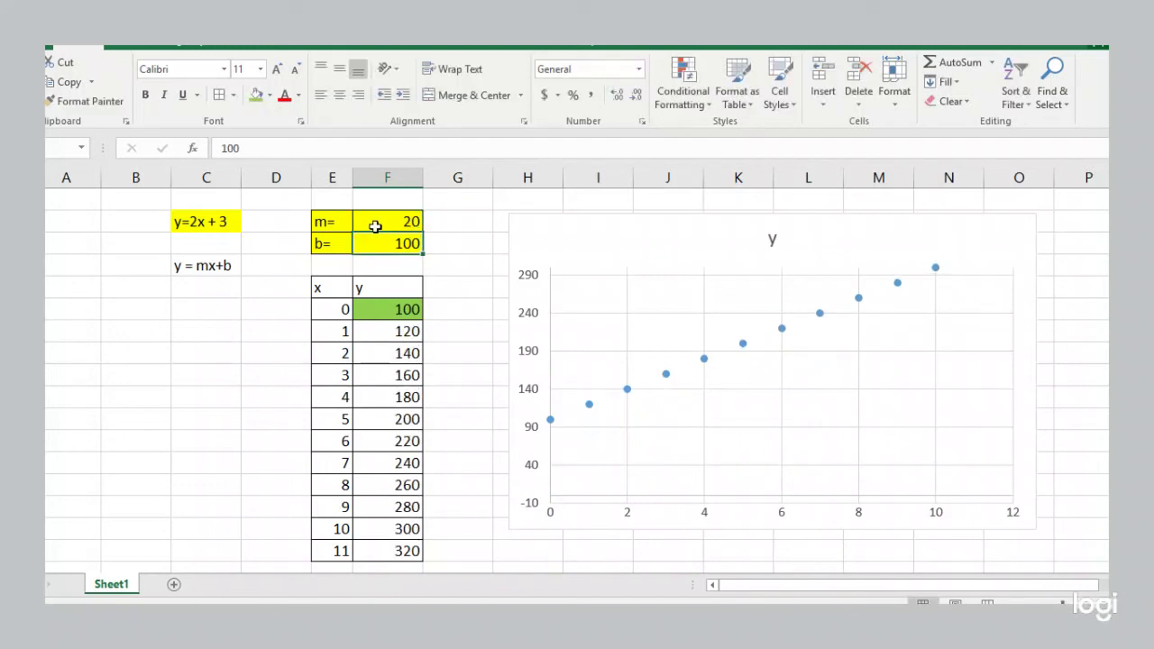
Change the slope m to 10, then to -10
click(375, 226)
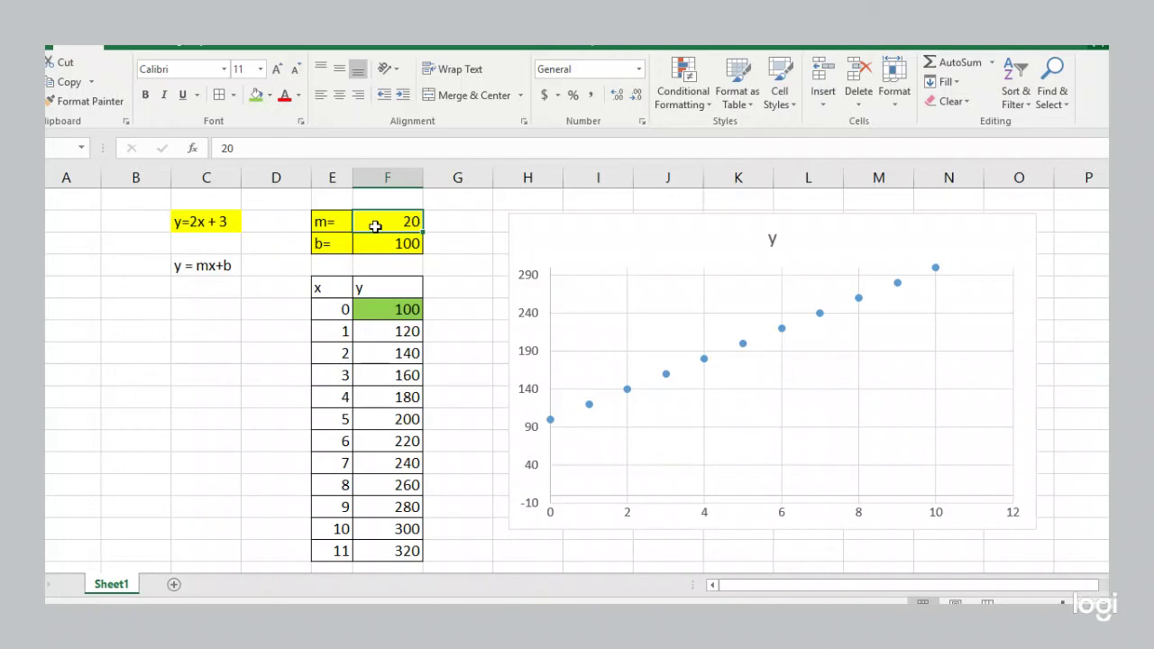
text(1)
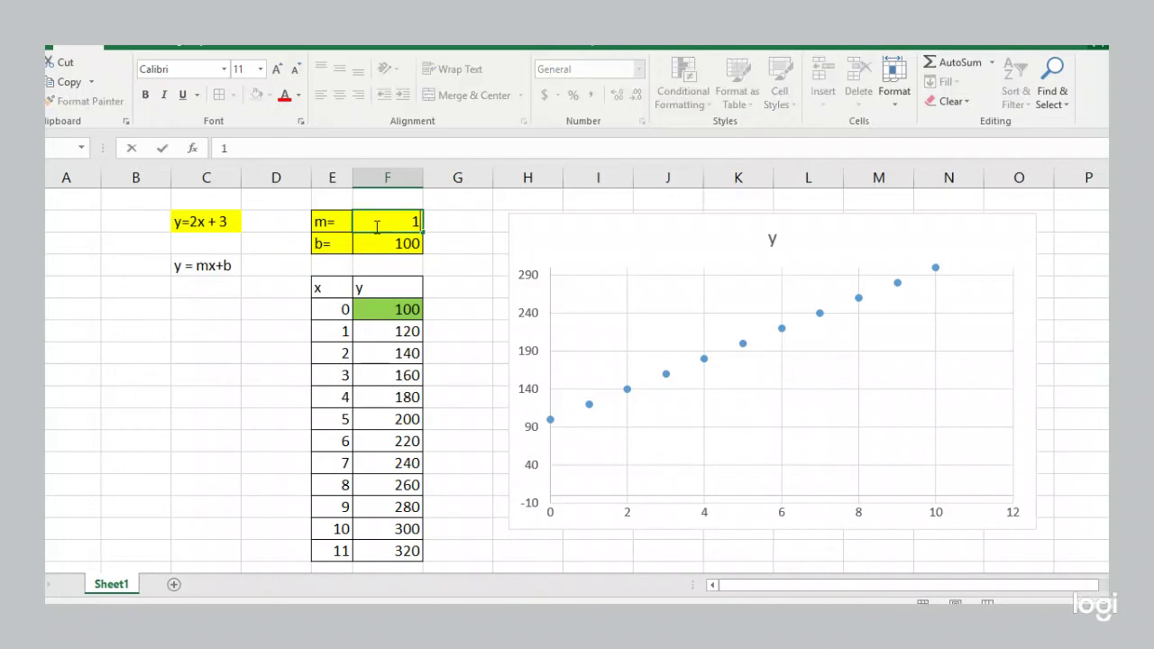
text(0)
key(Return)
click(374, 226)
key(Delete)
text(-10)
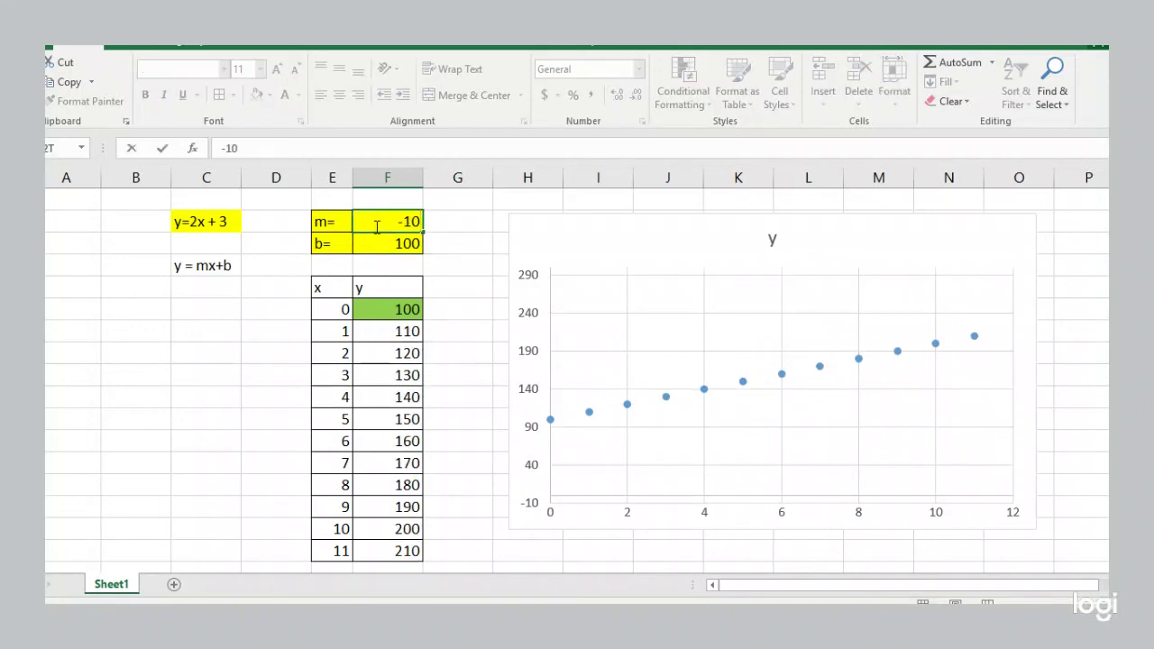
key(Return)
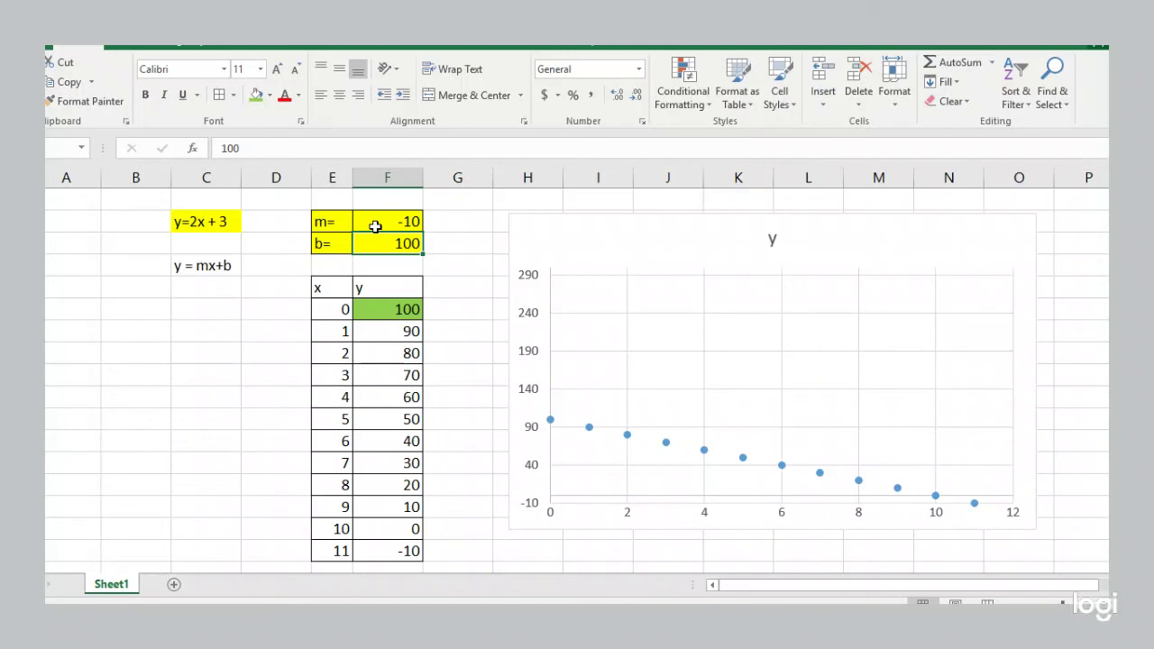
click(373, 221)
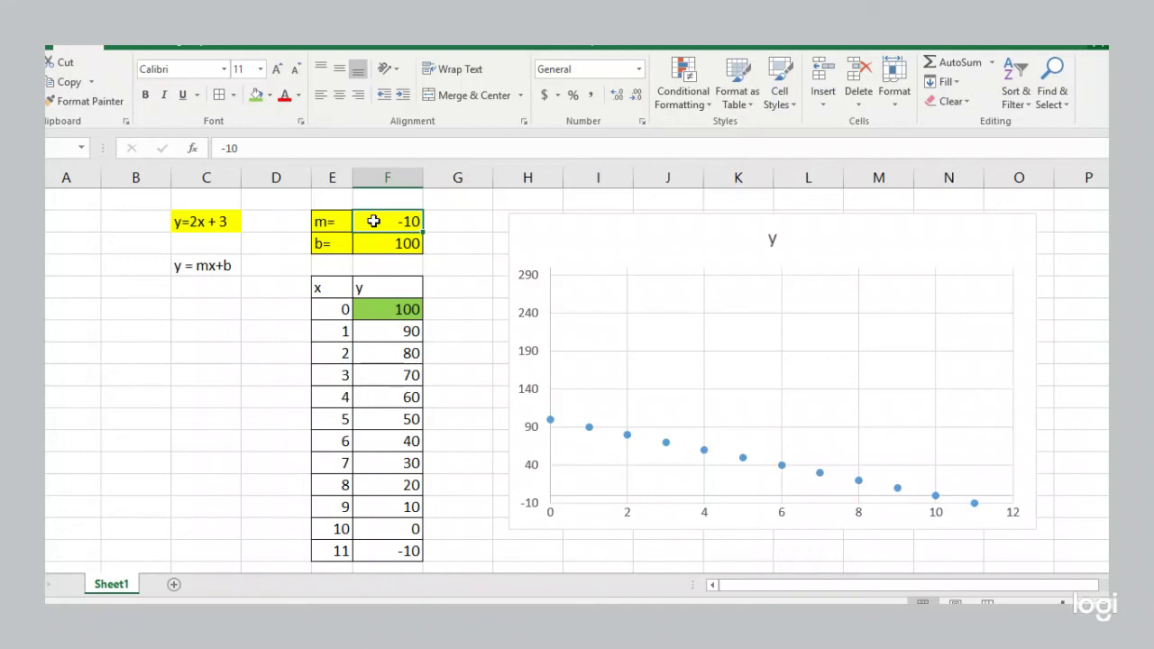
Add a y2 column header beside y and rename the y header to y1
click(442, 281)
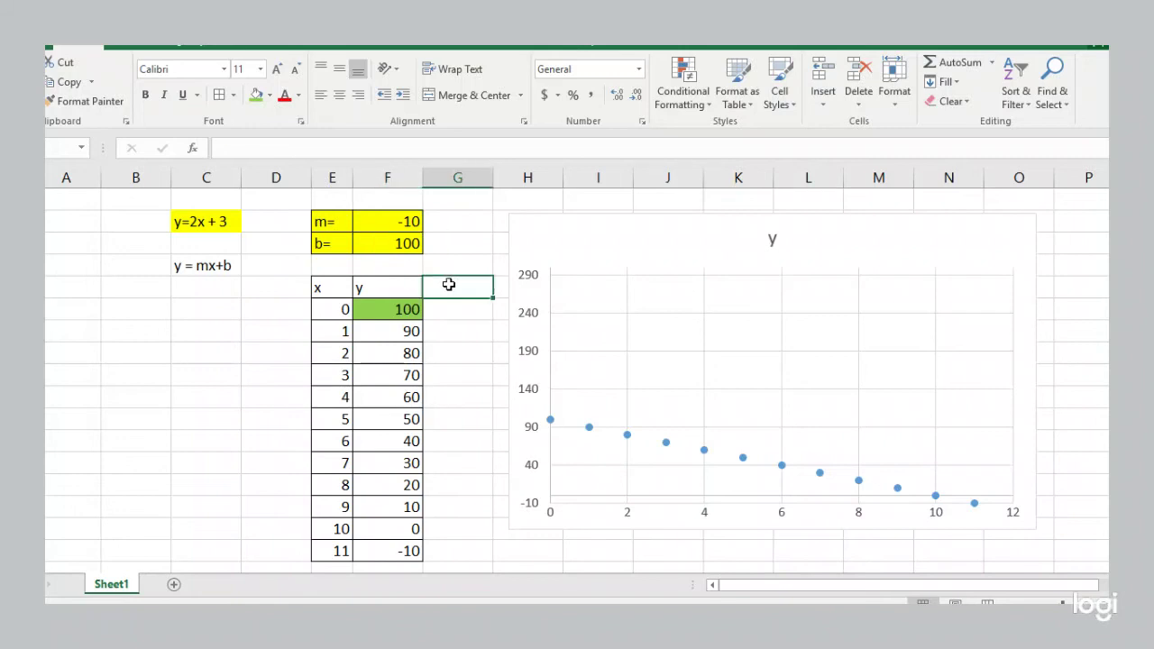
text(y2)
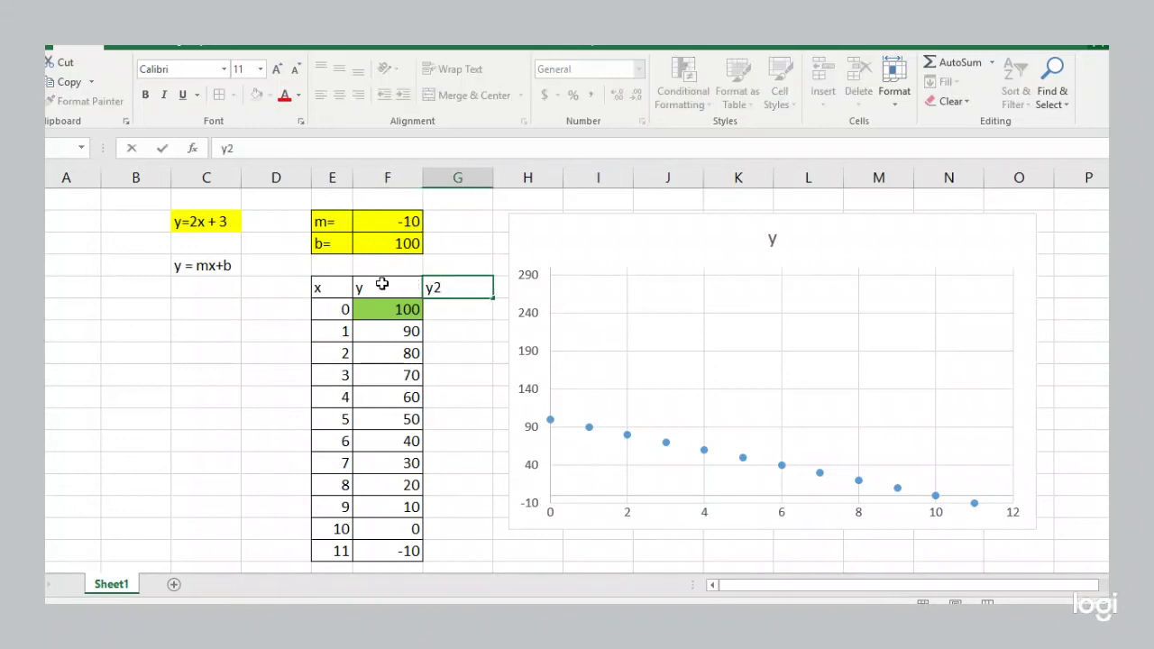
click(379, 285)
double_click(379, 285)
text(1)
key(Return)
drag(377, 285, 370, 533)
click(432, 420)
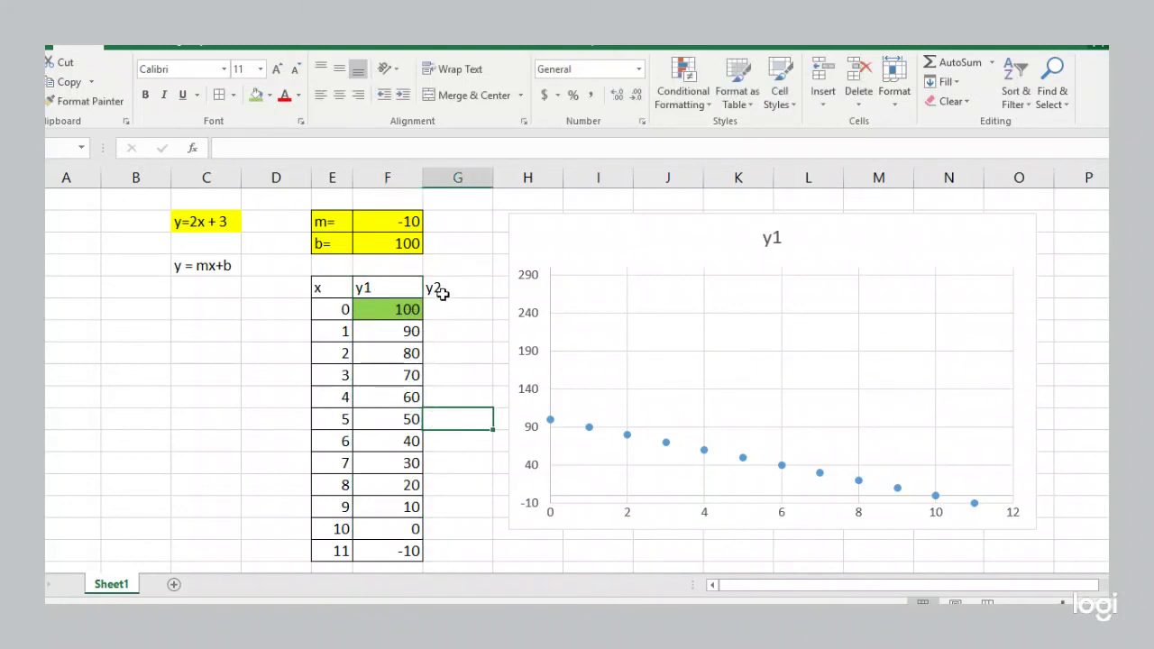
drag(436, 290, 448, 432)
click(448, 440)
Set the slope m to 2 and the intercept b to 3
click(378, 221)
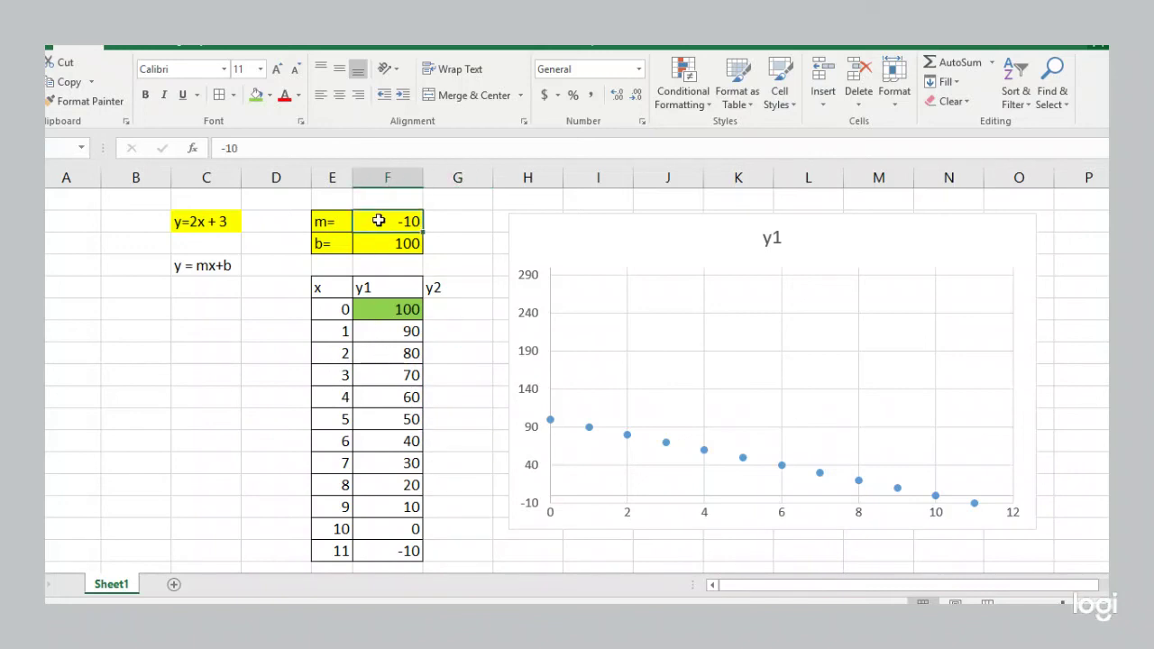
text(2)
click(383, 243)
text(3)
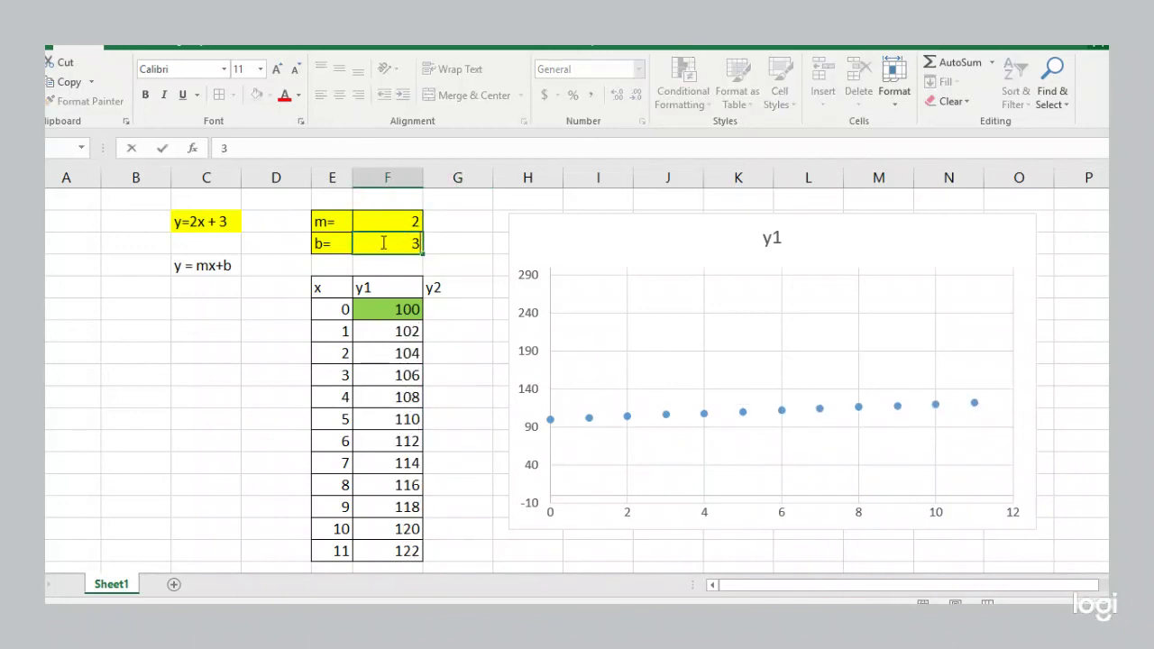
click(442, 247)
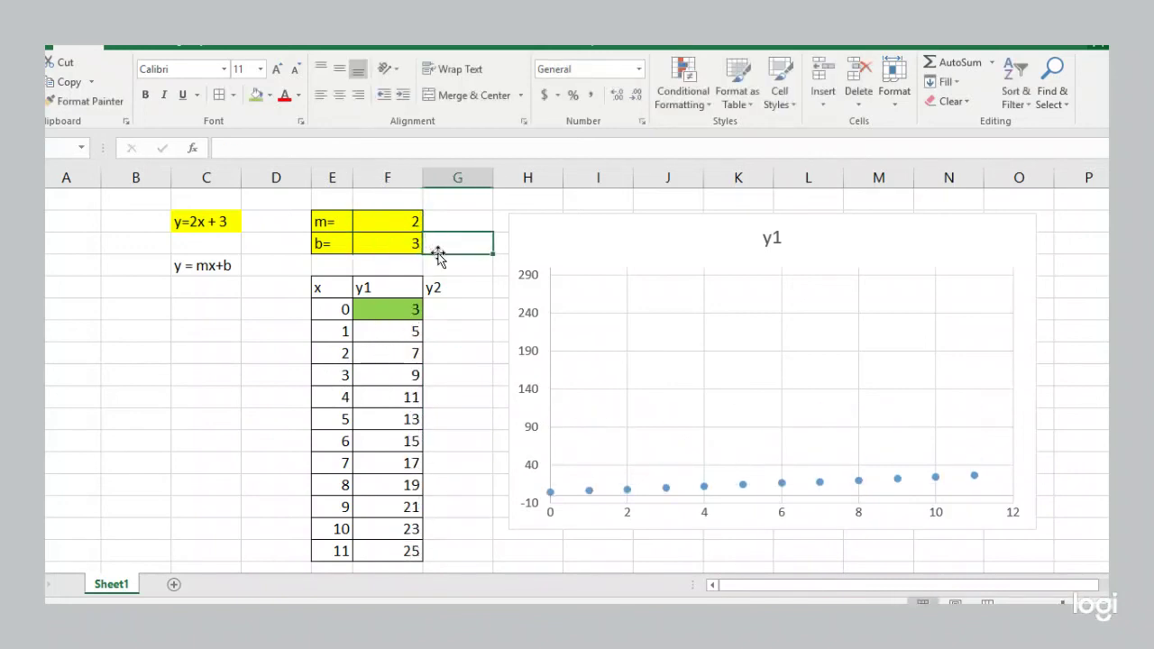
click(530, 354)
Change the vertical axis maximum to 30 so the axis spans -10 to 30
right_click(530, 354)
click(554, 525)
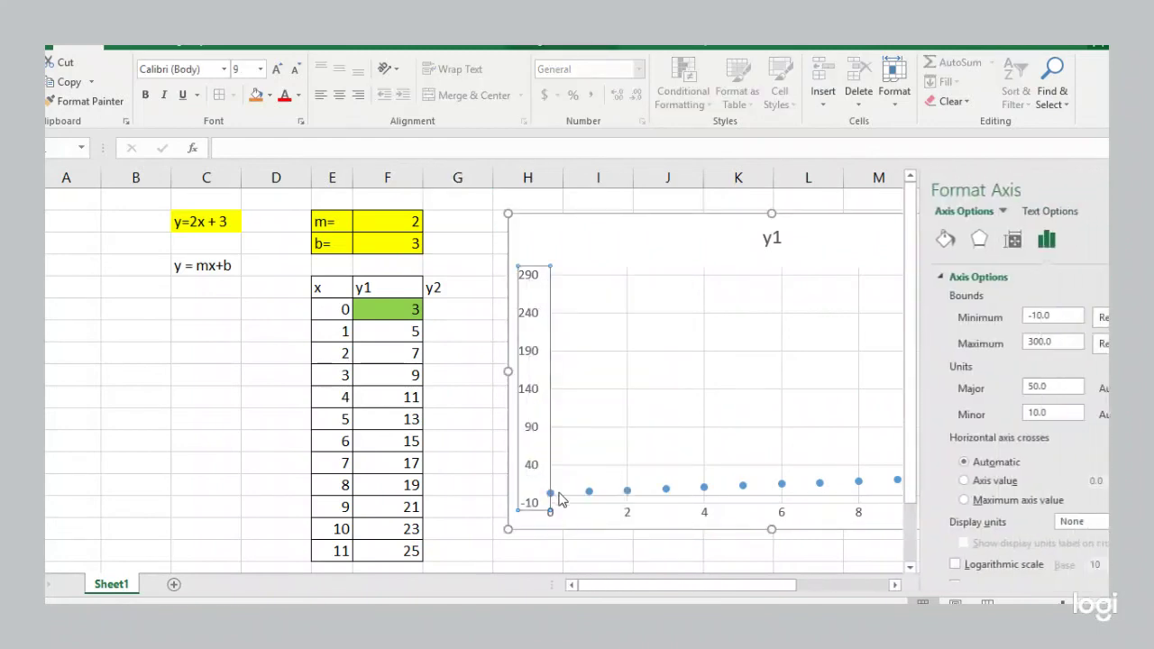
drag(1050, 315, 1010, 345)
text(30)
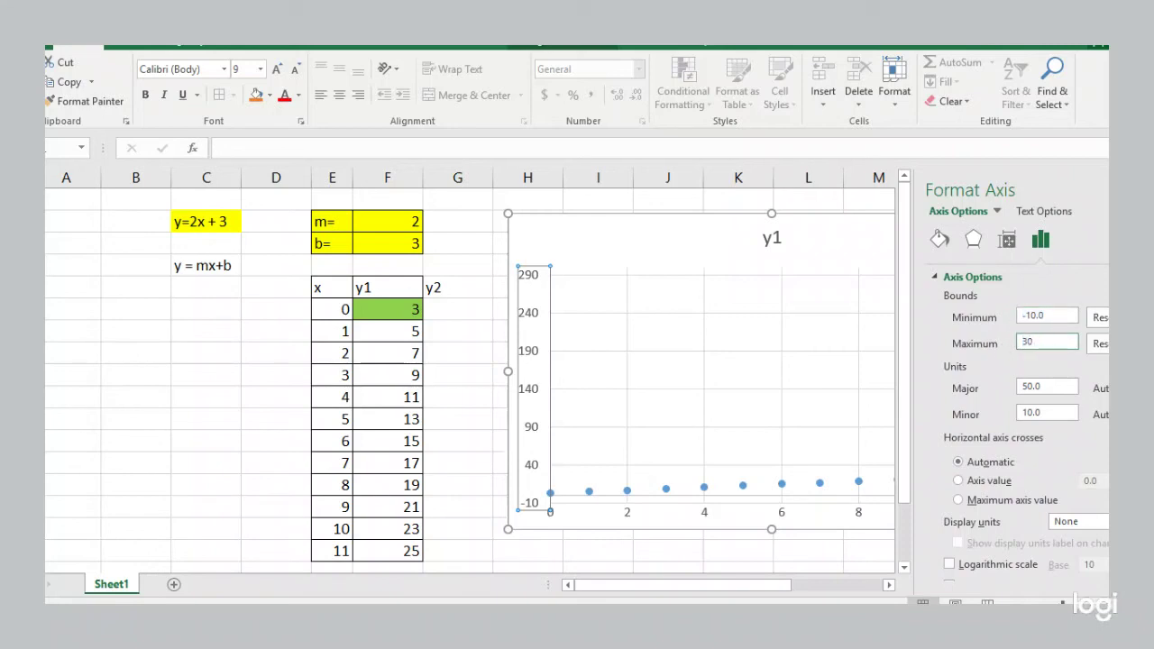
key(Return)
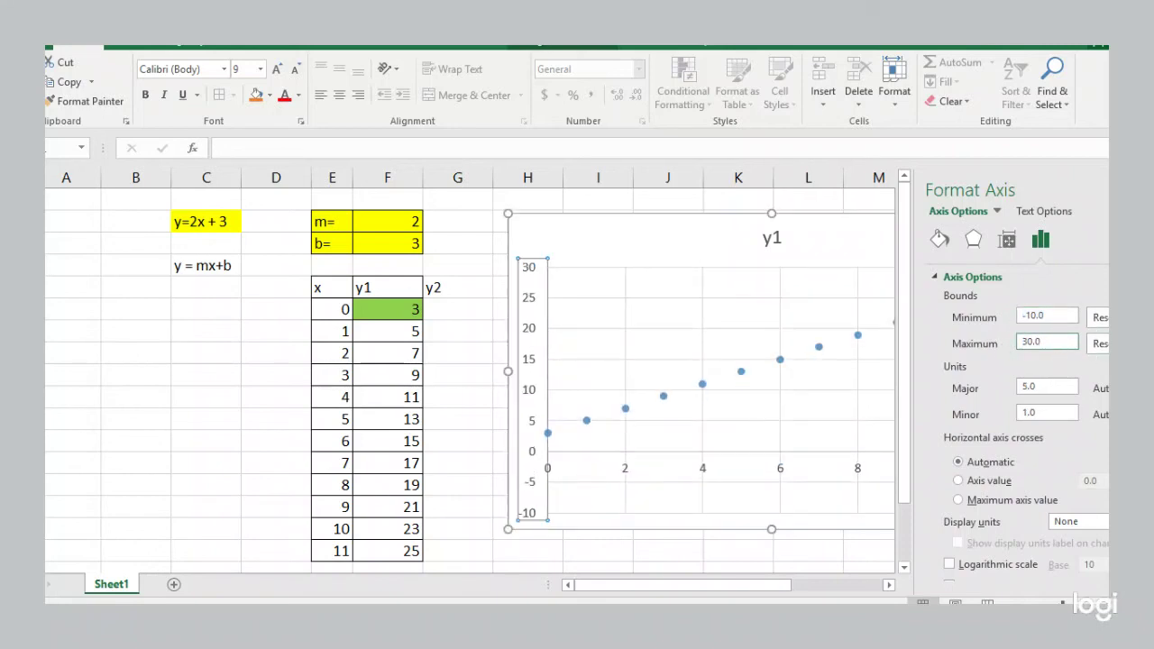
key(Escape)
drag(453, 291, 451, 547)
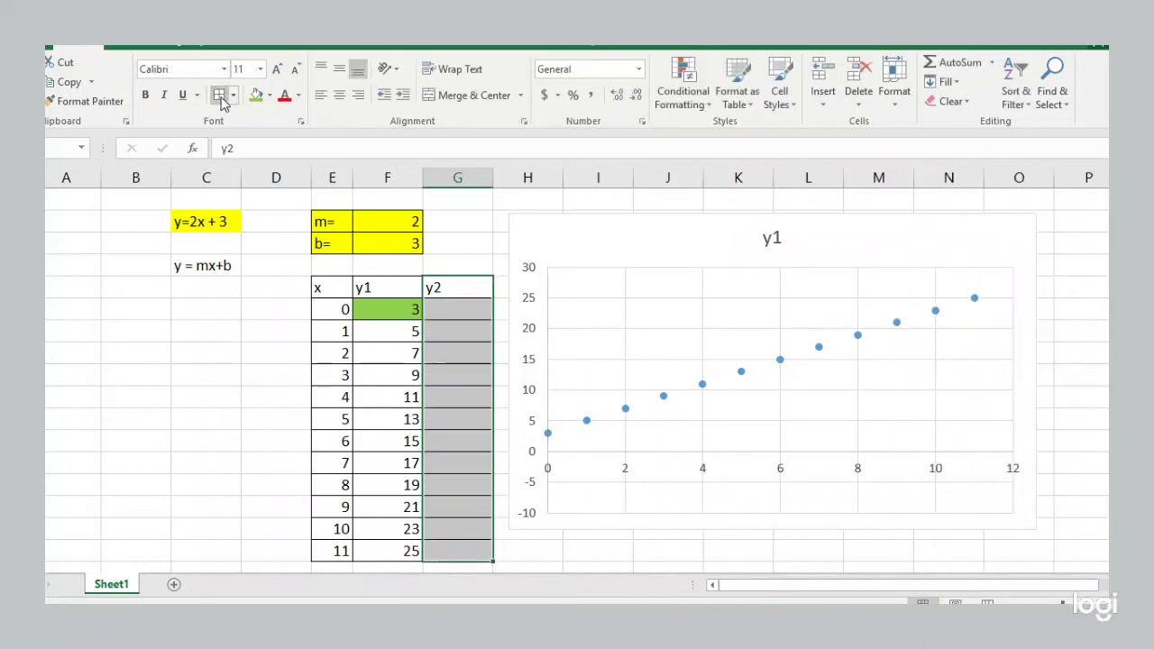
Enter the y2 values 2, 5, 3, 4, 6, 5, 7, 6, 8, 7, 6, 9 down column G
click(458, 288)
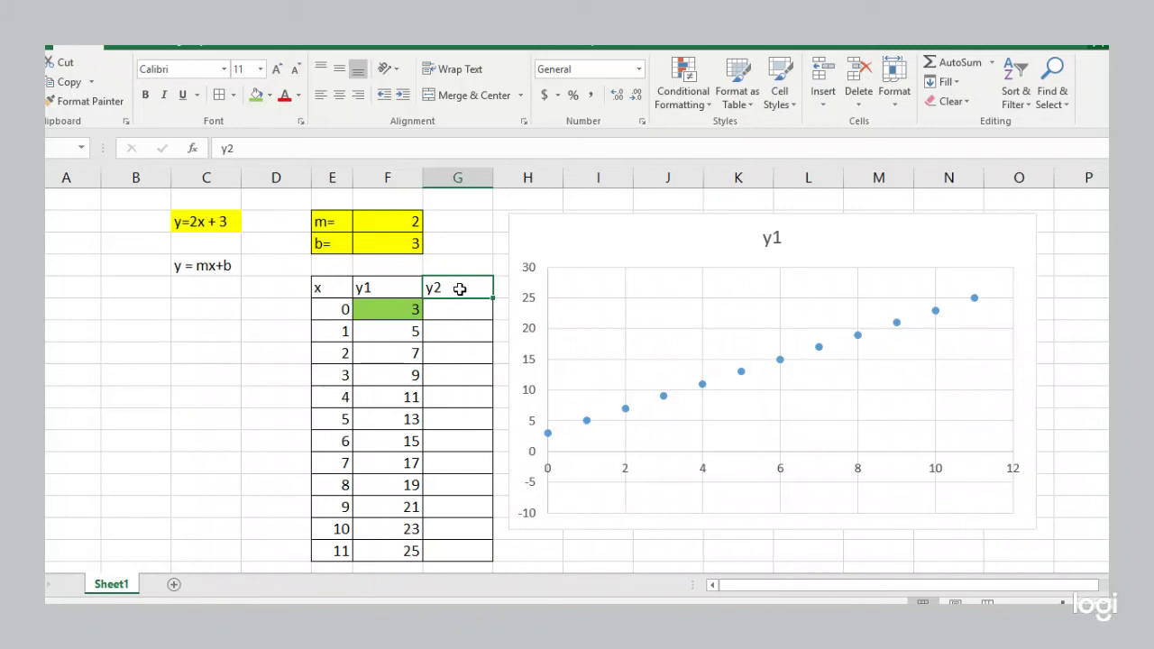
key(Return)
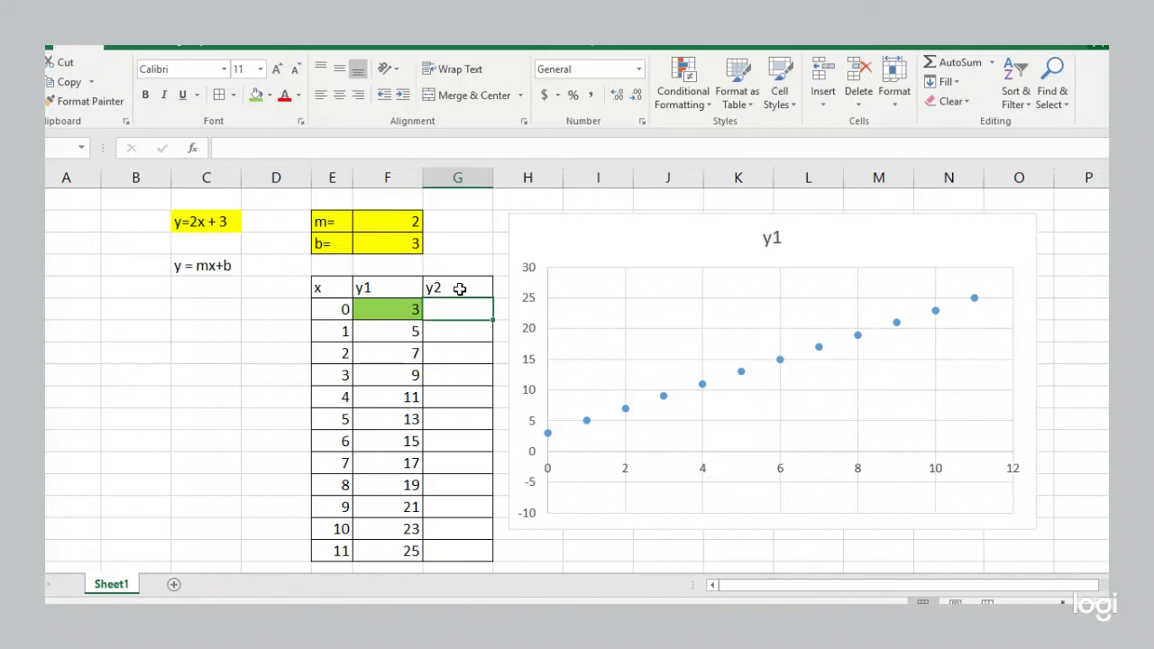
text(2 5 3 4 6 5 7 6 8 7 6 8)
key(Up)
text(9)
key(Return)
key(Up)
key(Up)
click(460, 289)
scroll(456, 291, up, 1)
drag(340, 286, 309, 546)
click(618, 301)
Start a new chart series named from the y2 header with x values E6:E17
right_click(604, 307)
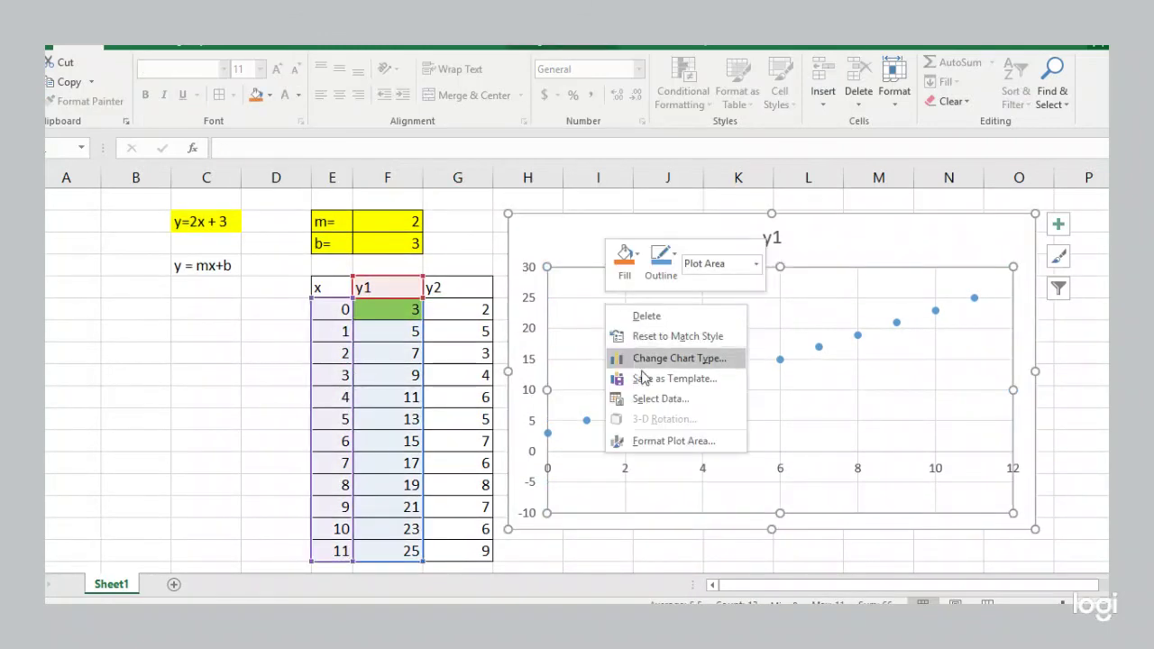
click(676, 400)
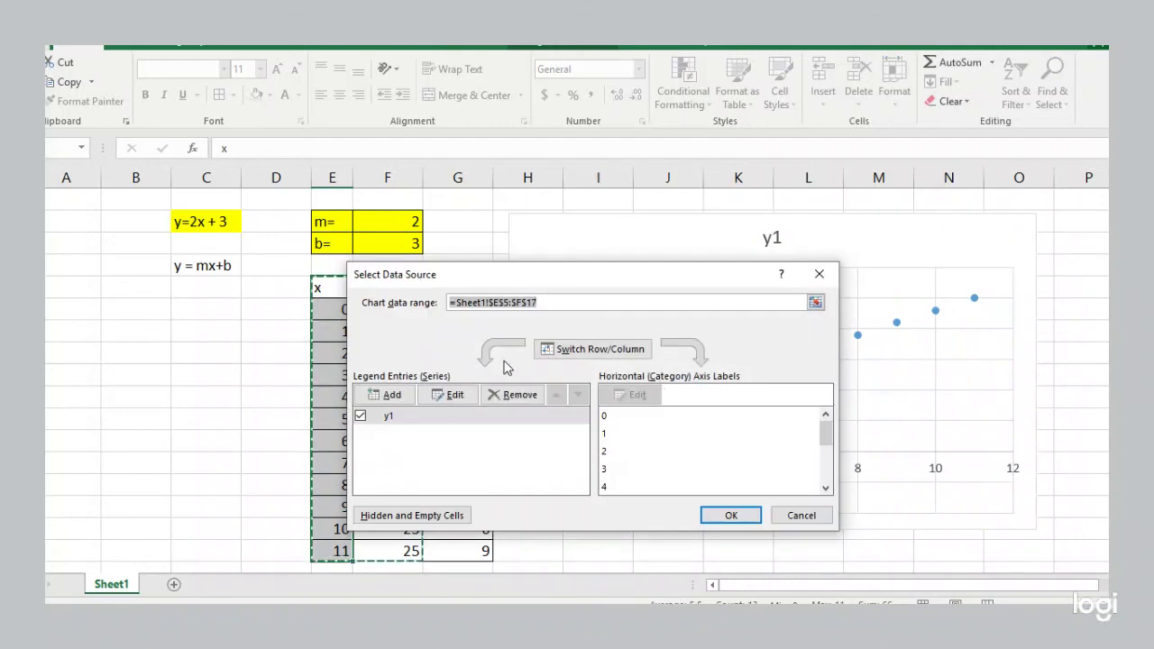
click(387, 396)
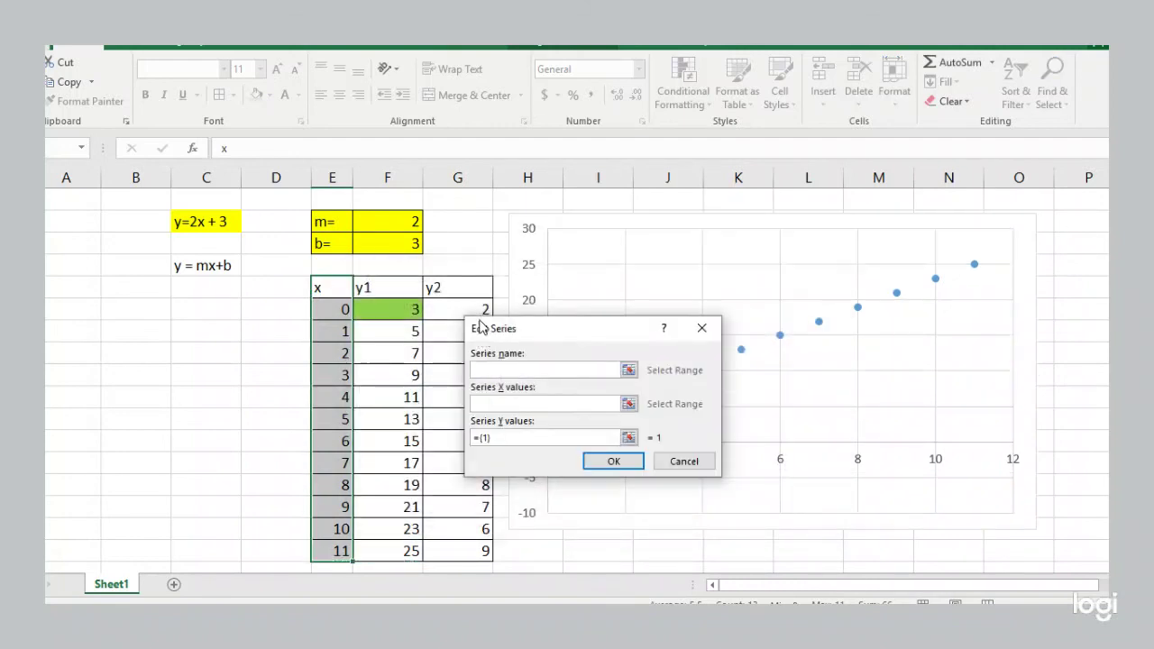
click(442, 288)
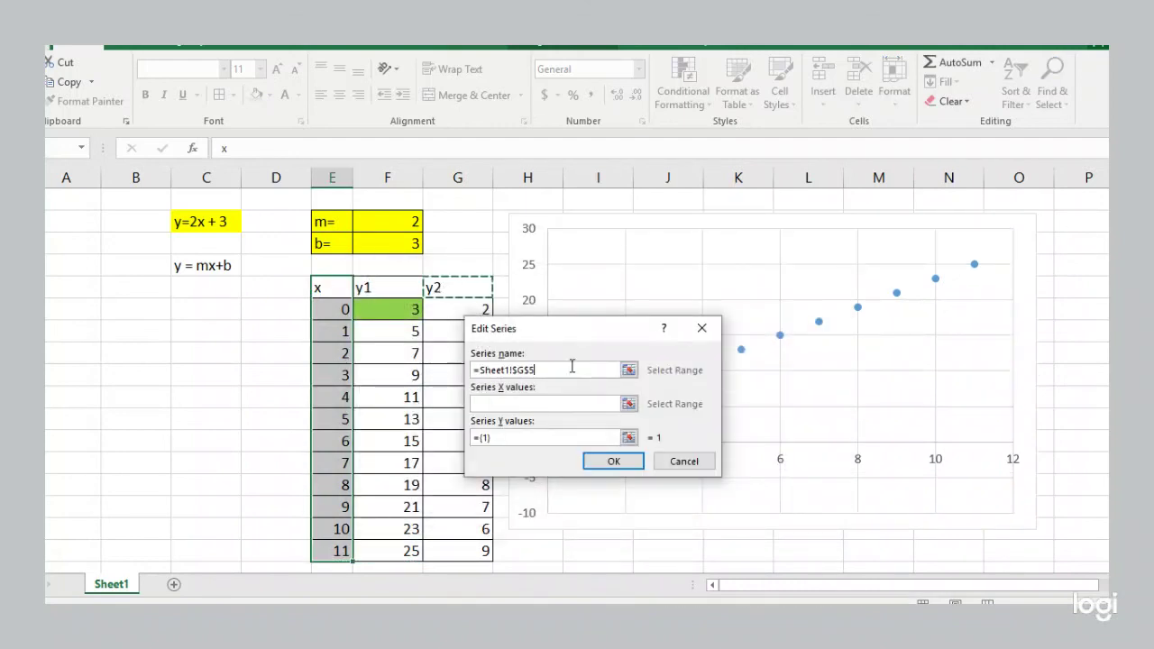
click(549, 403)
drag(336, 310, 342, 549)
click(557, 438)
Set the new series' y values to G6:G17 and confirm both dialogs
drag(528, 436, 474, 437)
key(BackSpace)
click(444, 318)
drag(444, 318, 443, 546)
click(602, 463)
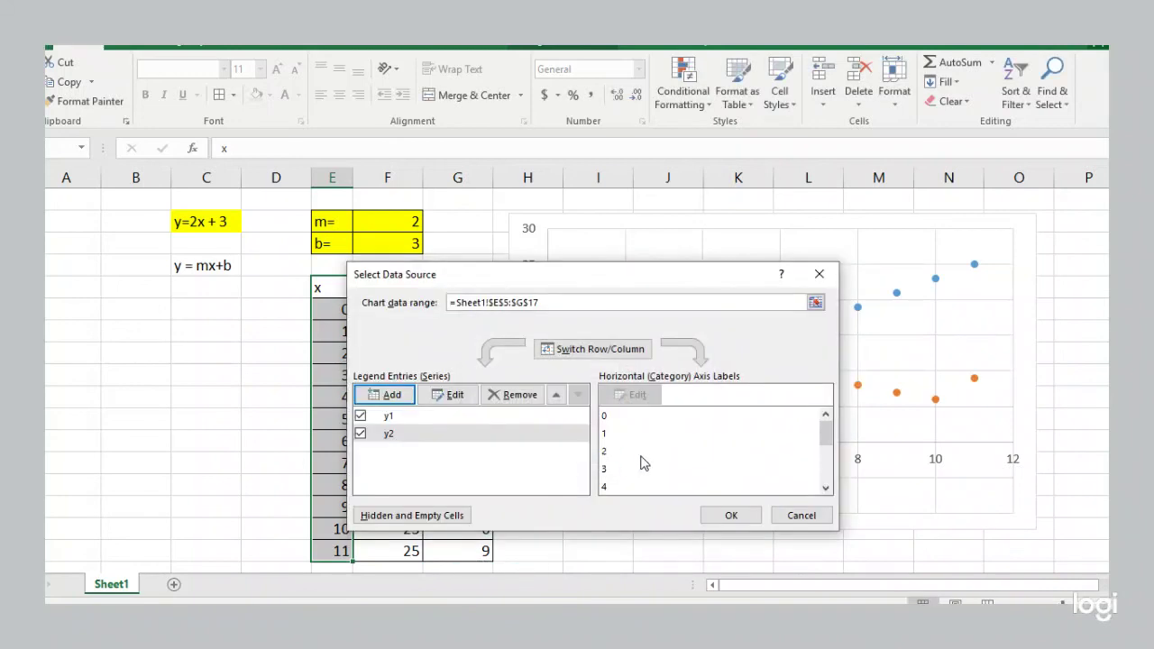
click(731, 516)
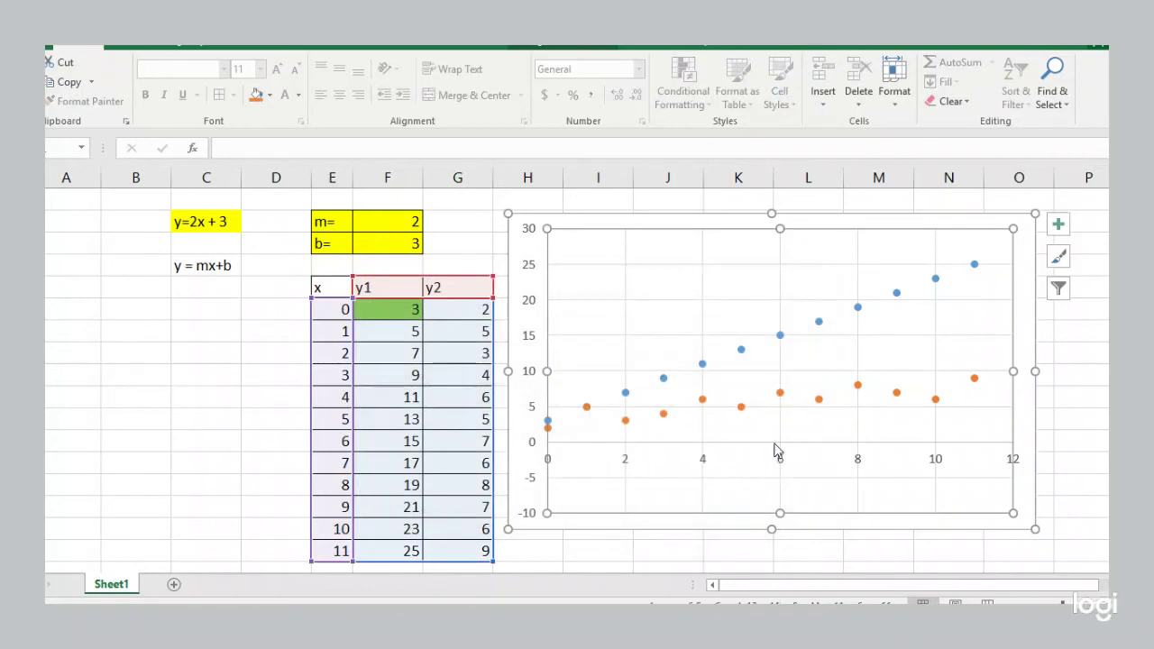
click(780, 397)
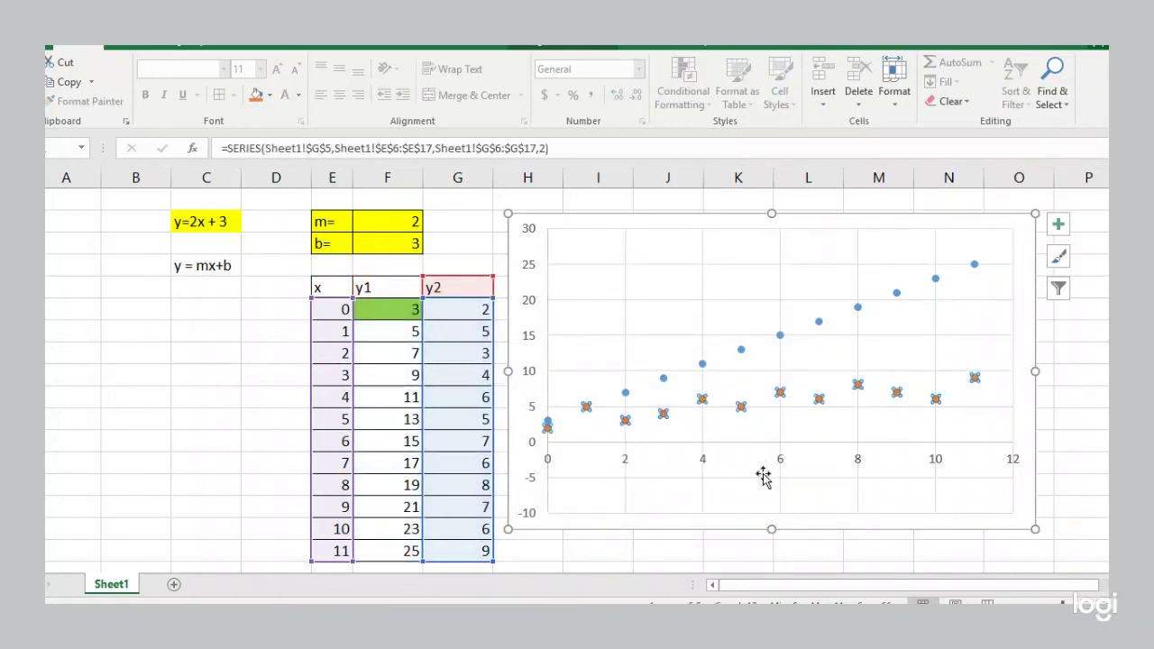
click(1067, 414)
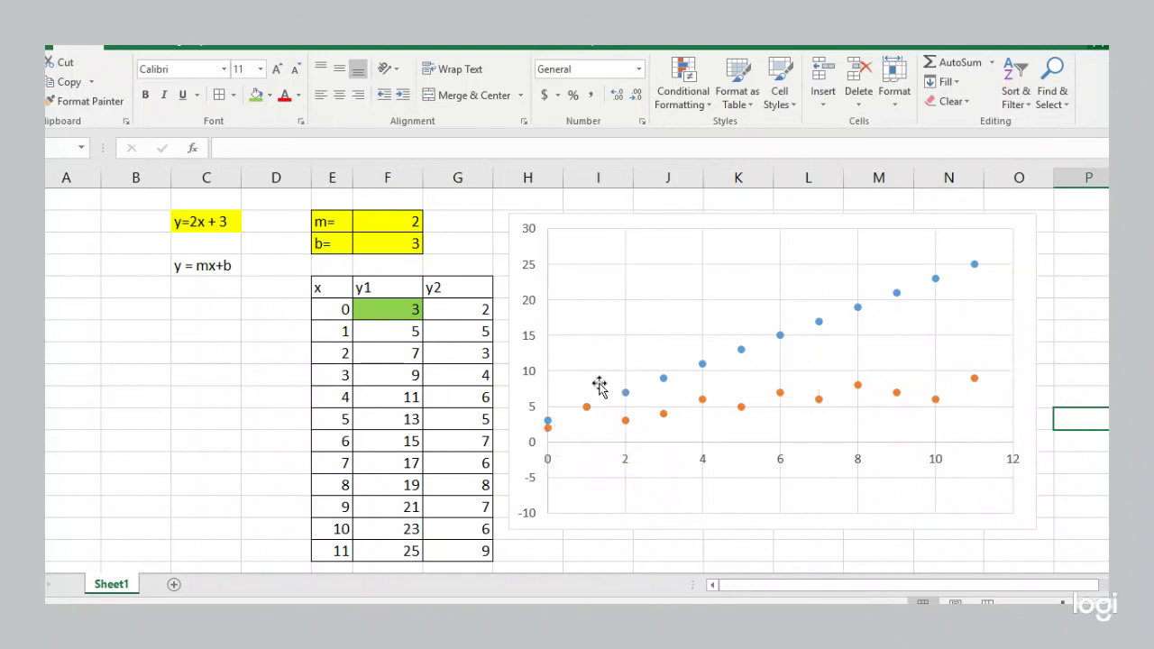
click(624, 421)
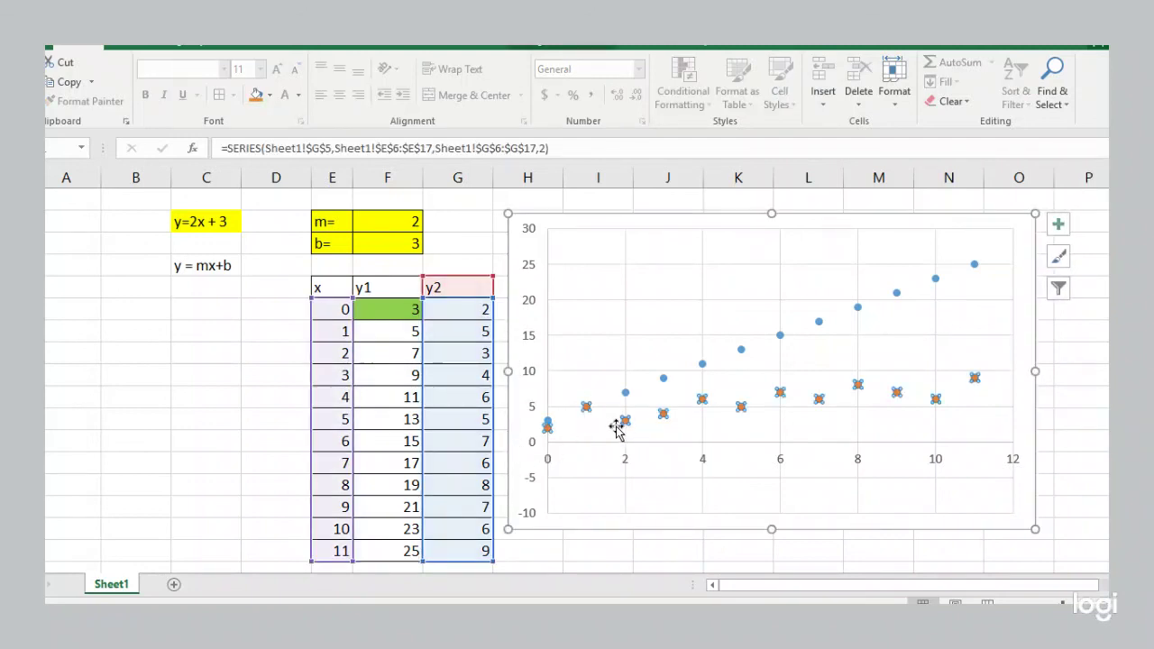
Add a linear y2 trendline labelled y = 0.4755x + 3.0513, R² = 0.7239, above the points
right_click(625, 421)
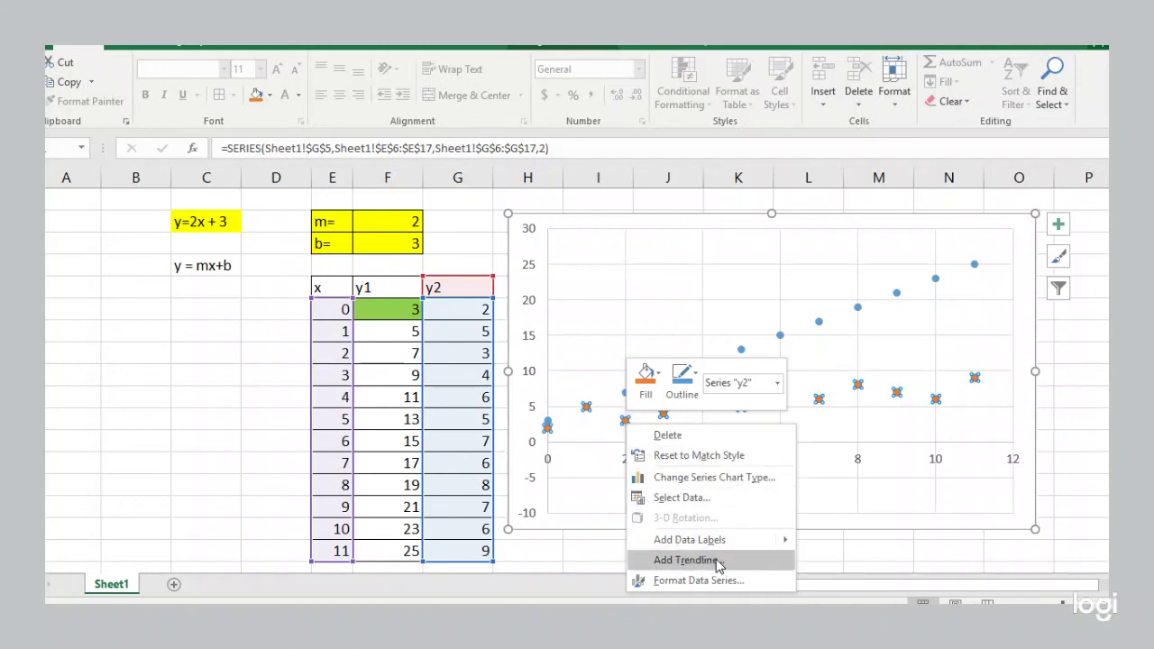
click(747, 560)
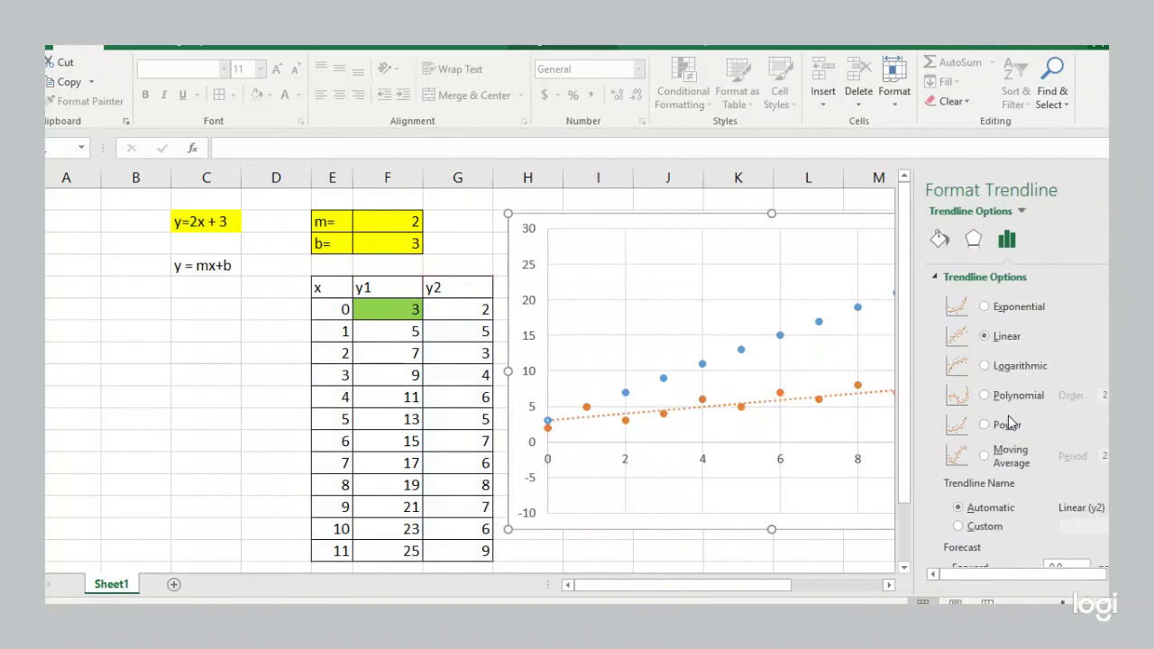
scroll(1008, 416, down, 3)
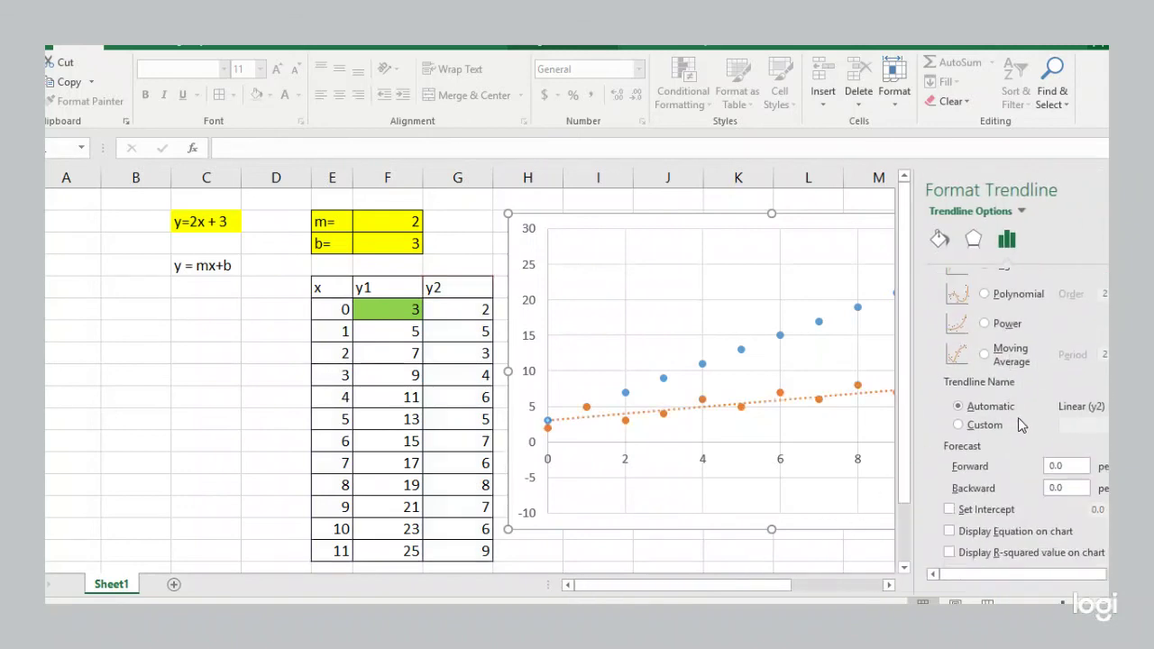
click(950, 532)
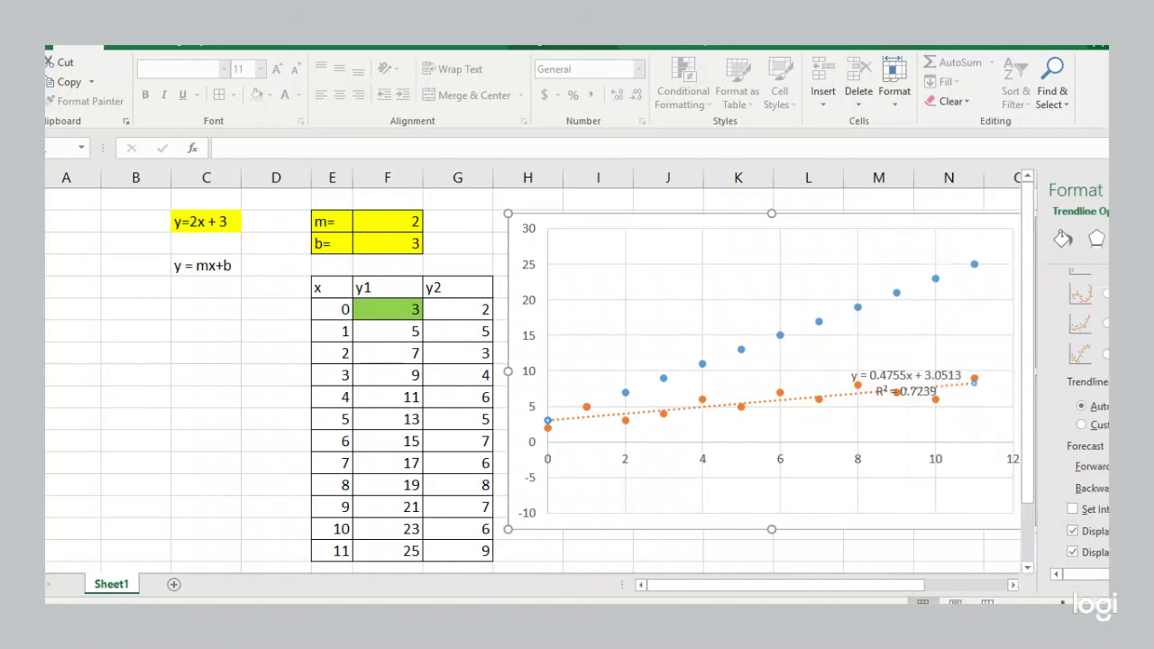
click(902, 365)
drag(902, 365, 878, 336)
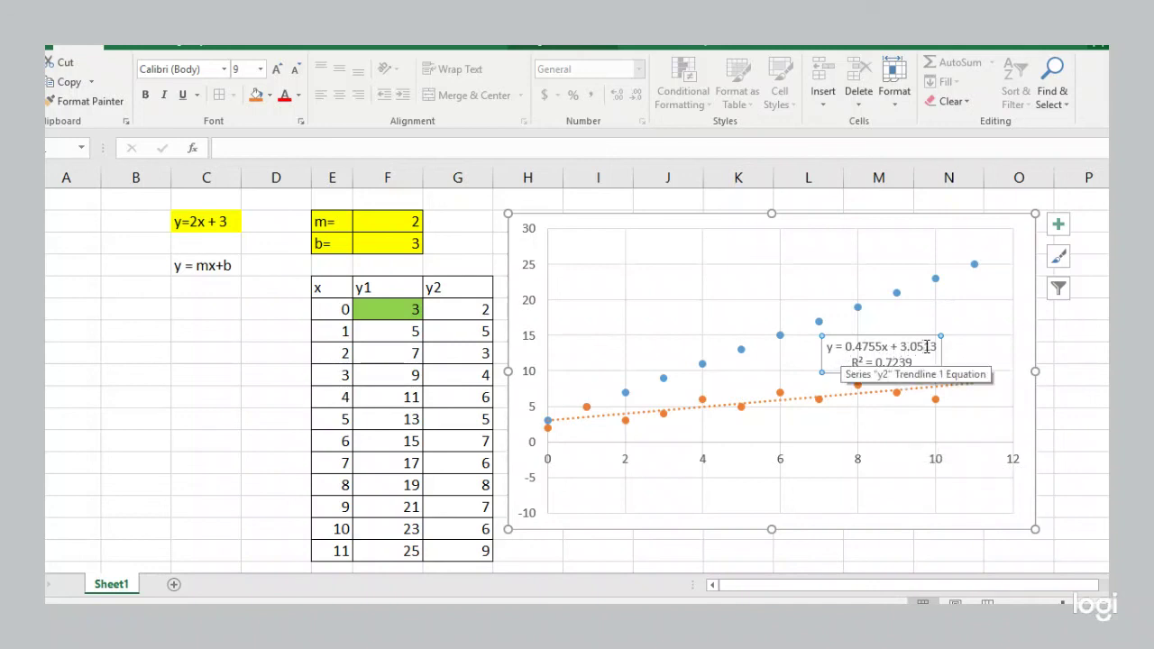
click(965, 347)
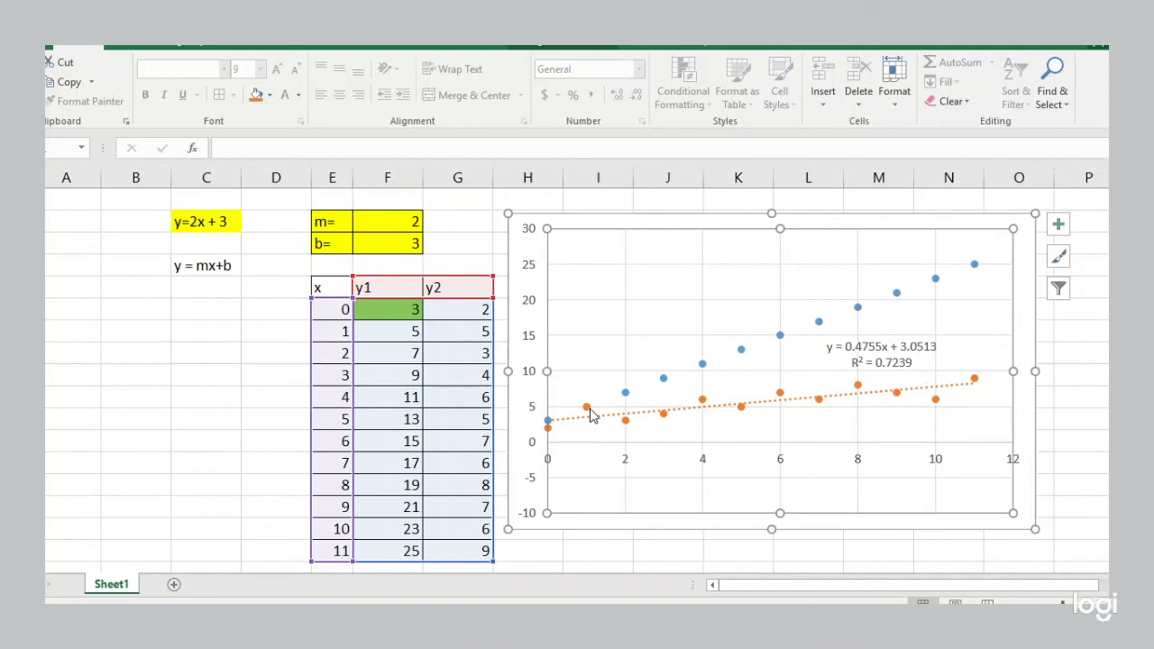
mouse_move(590, 408)
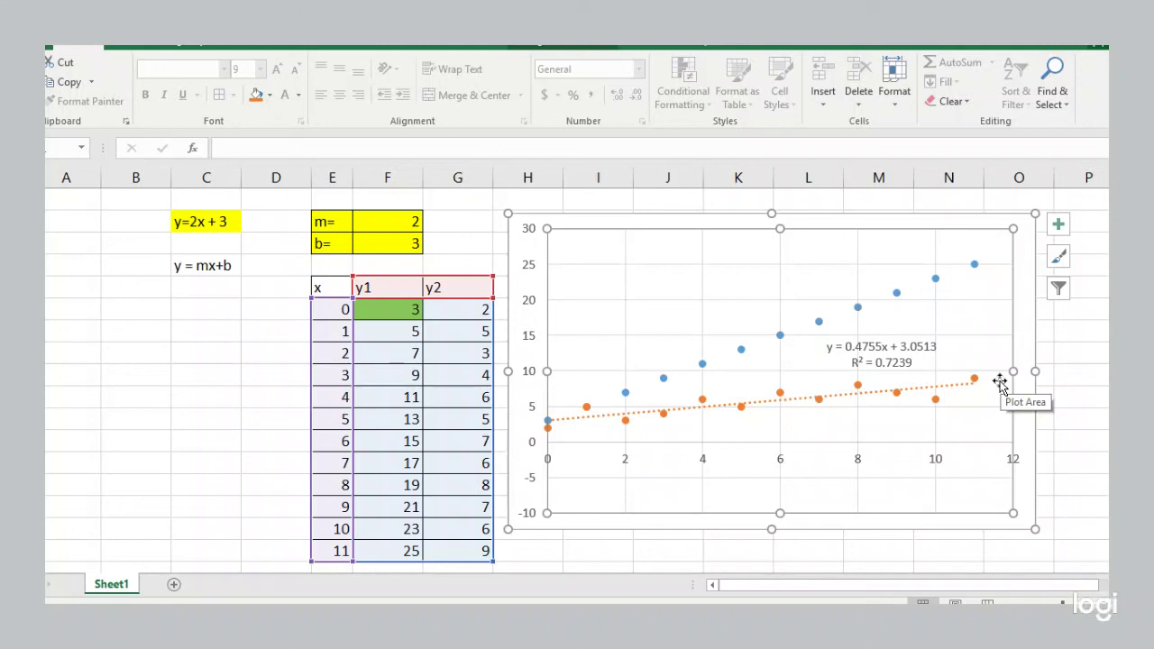
click(908, 357)
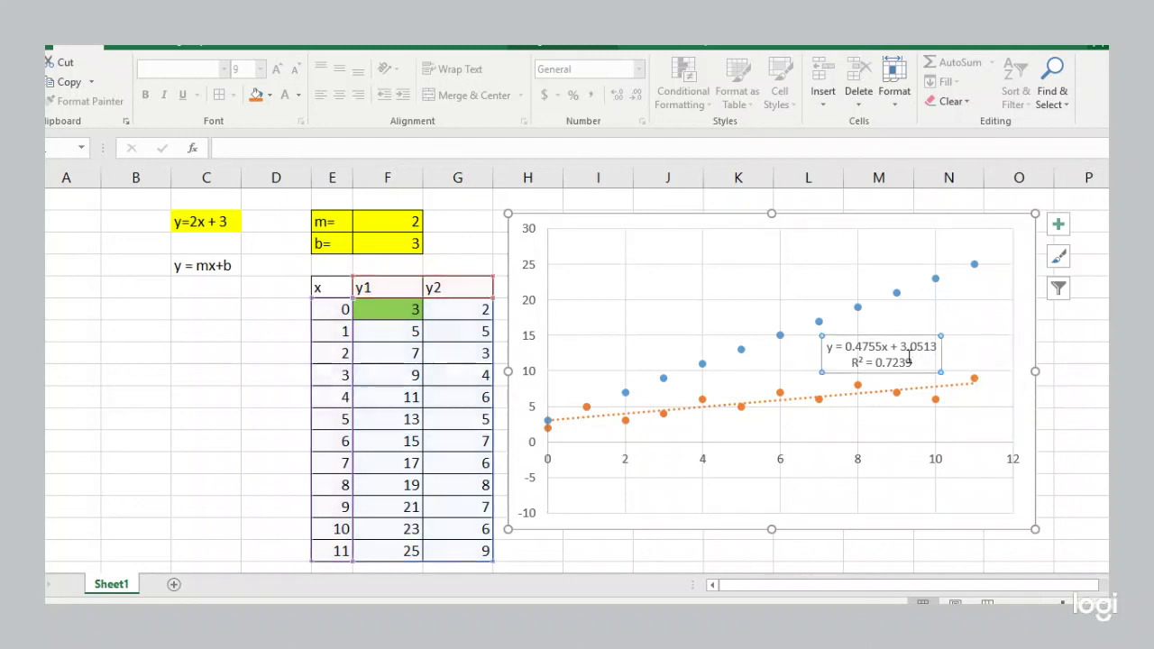